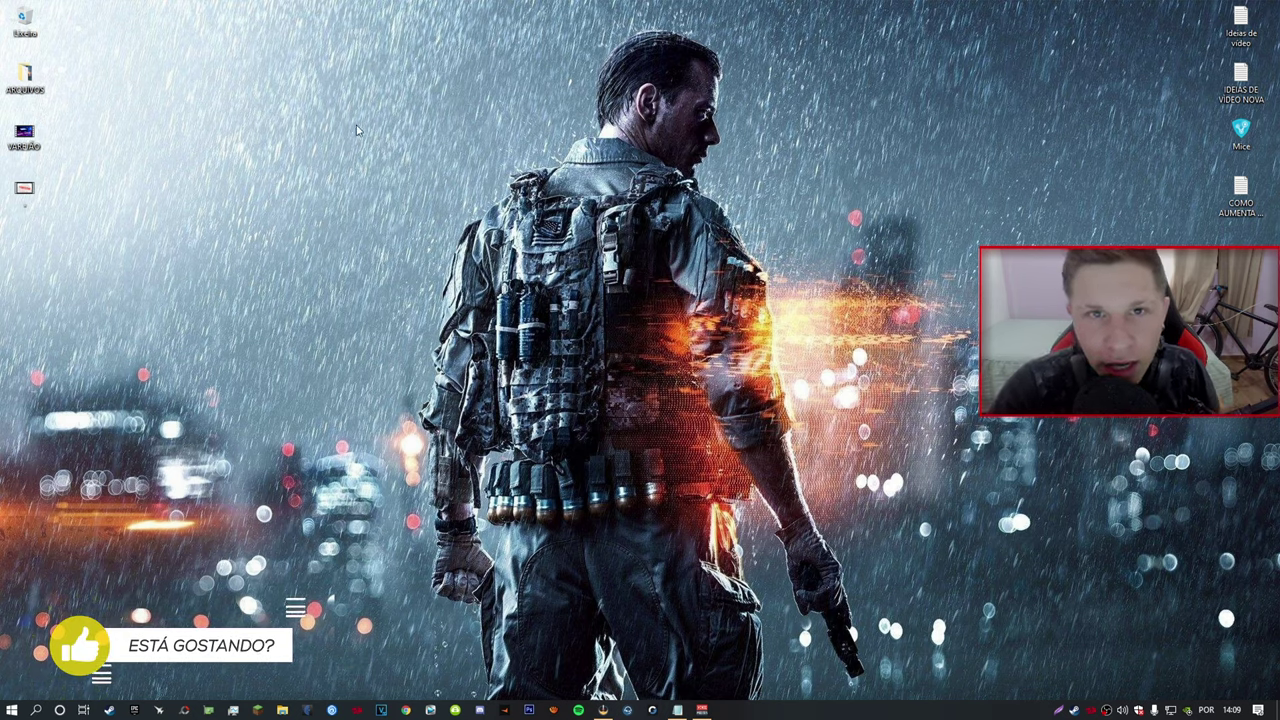
right_click(281, 148)
click(241, 181)
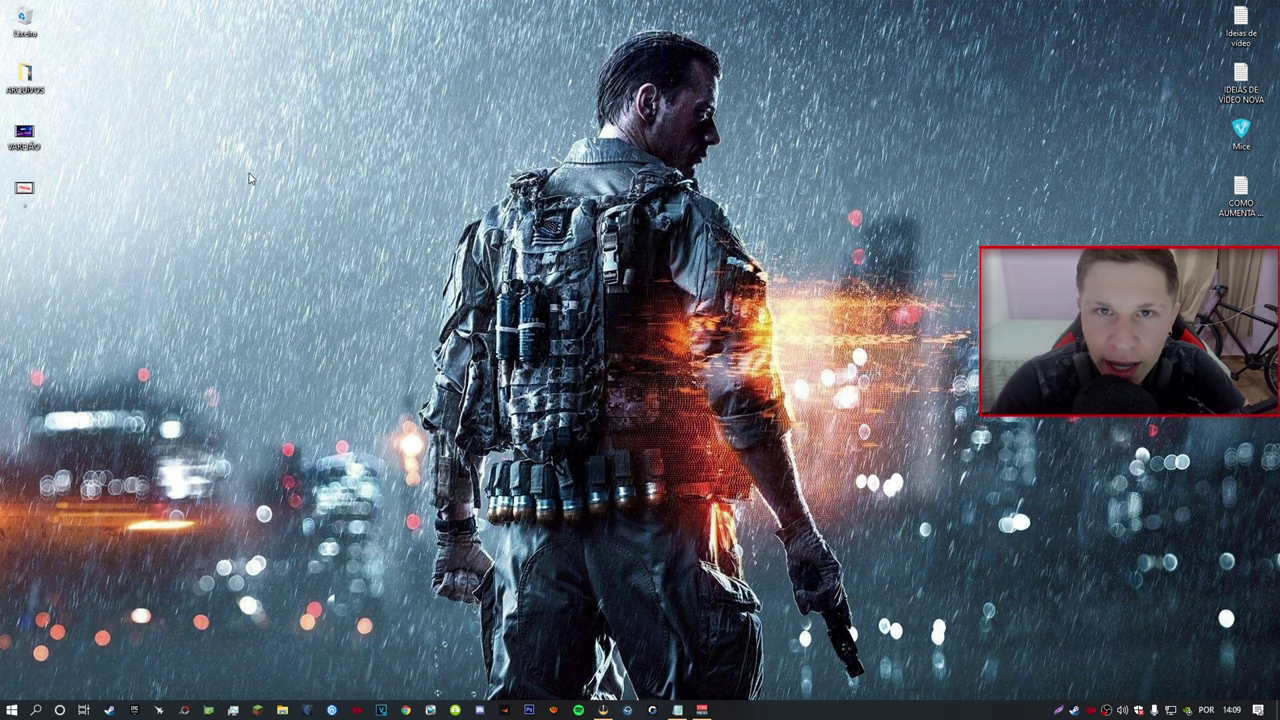
Review the FPS optimization notes in Notepad from the beginning and put the window away
click(677, 710)
scroll(778, 212, up, 10)
scroll(778, 212, up, 5)
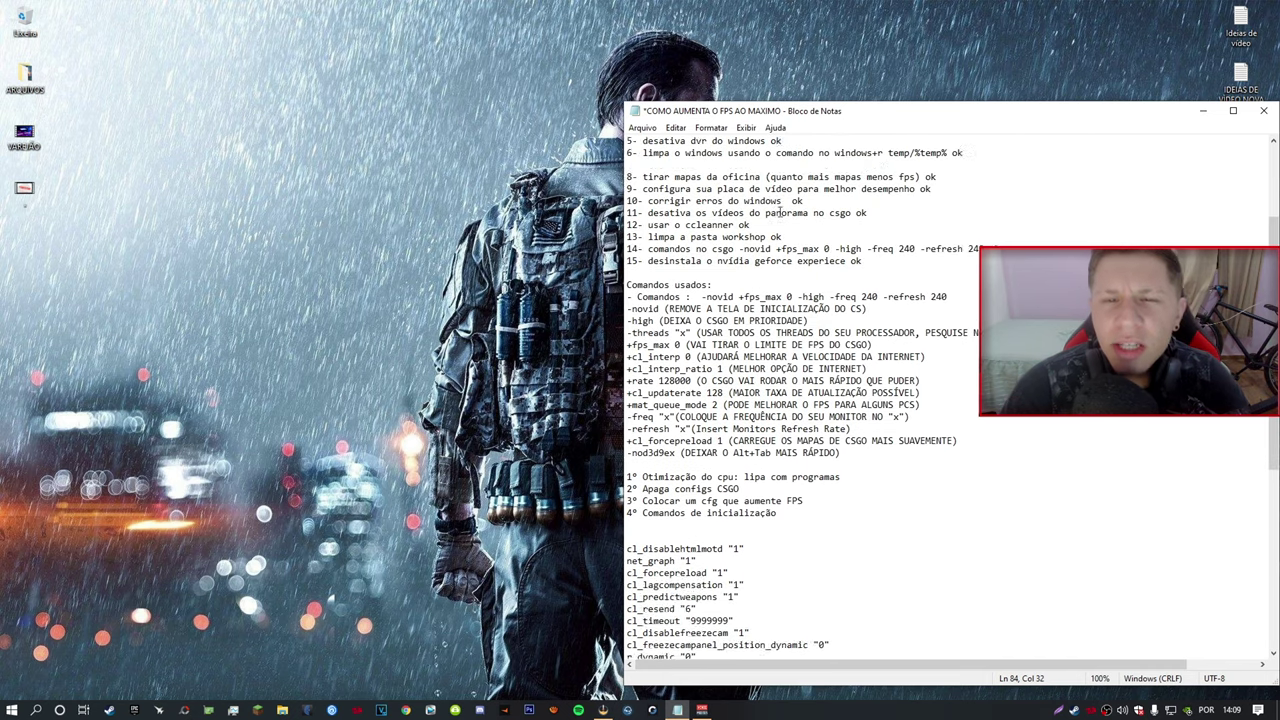
click(1203, 111)
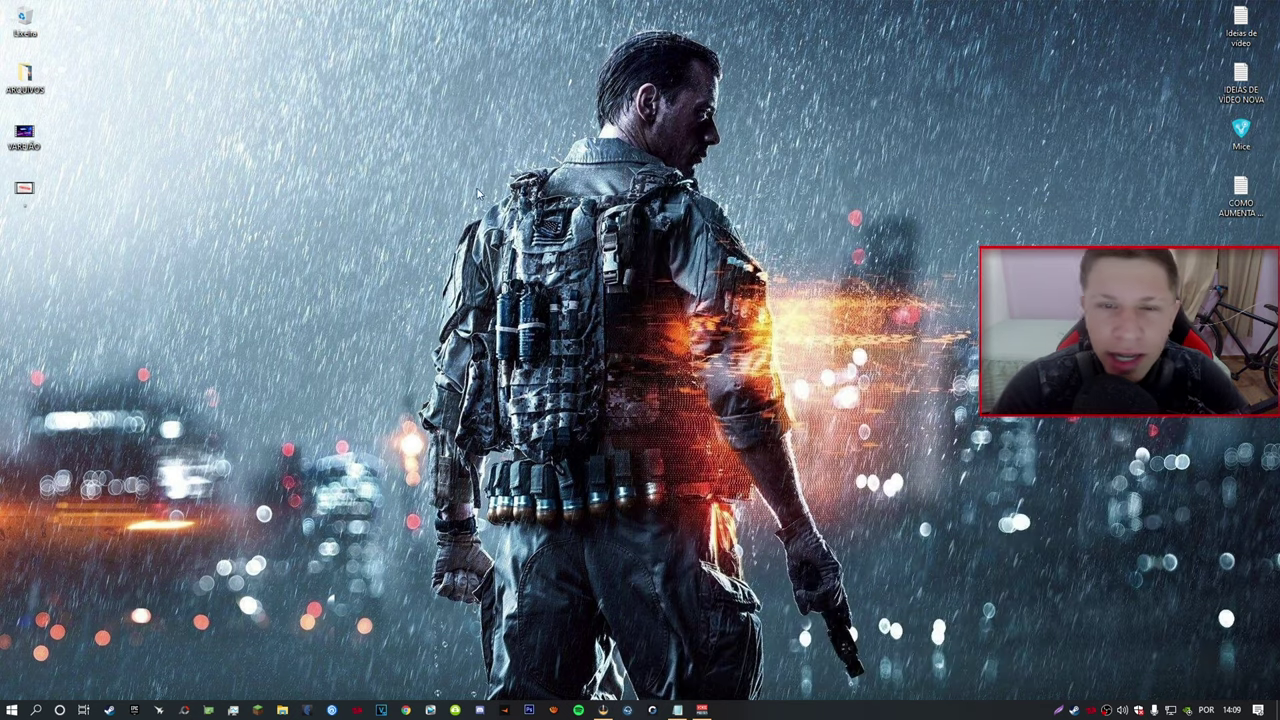
right_click(260, 190)
click(305, 228)
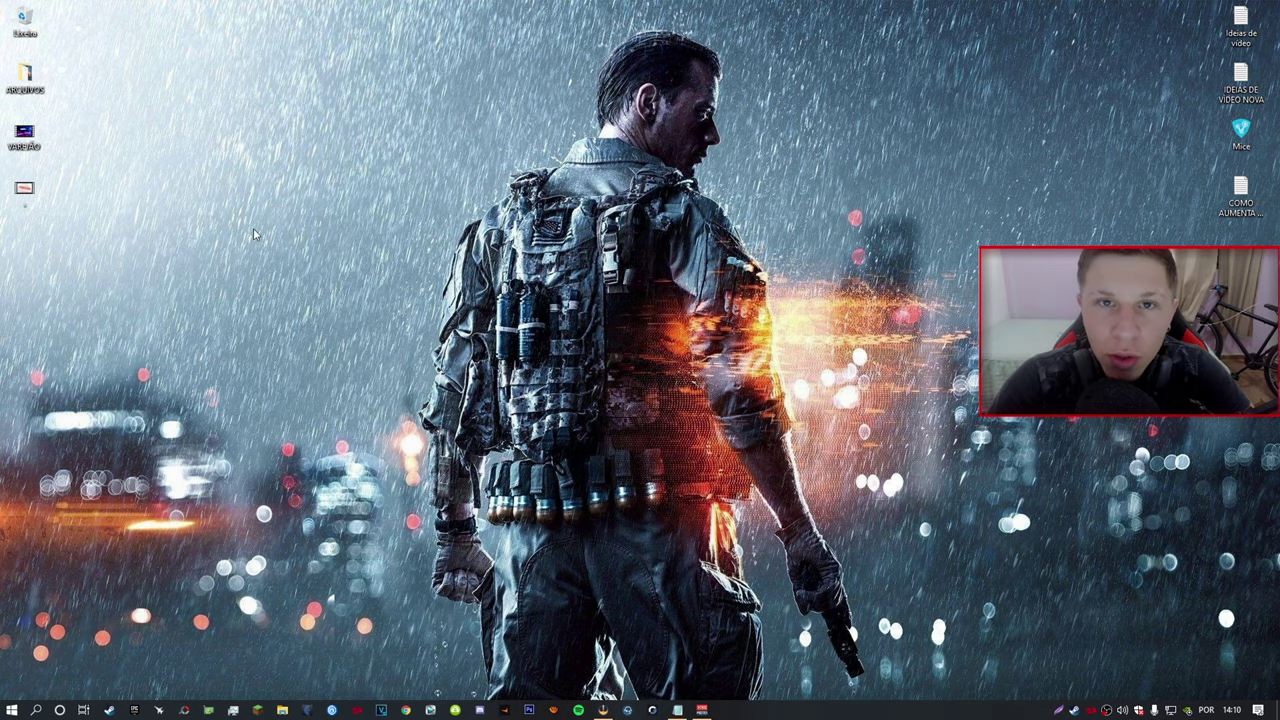
right_click(252, 216)
click(277, 249)
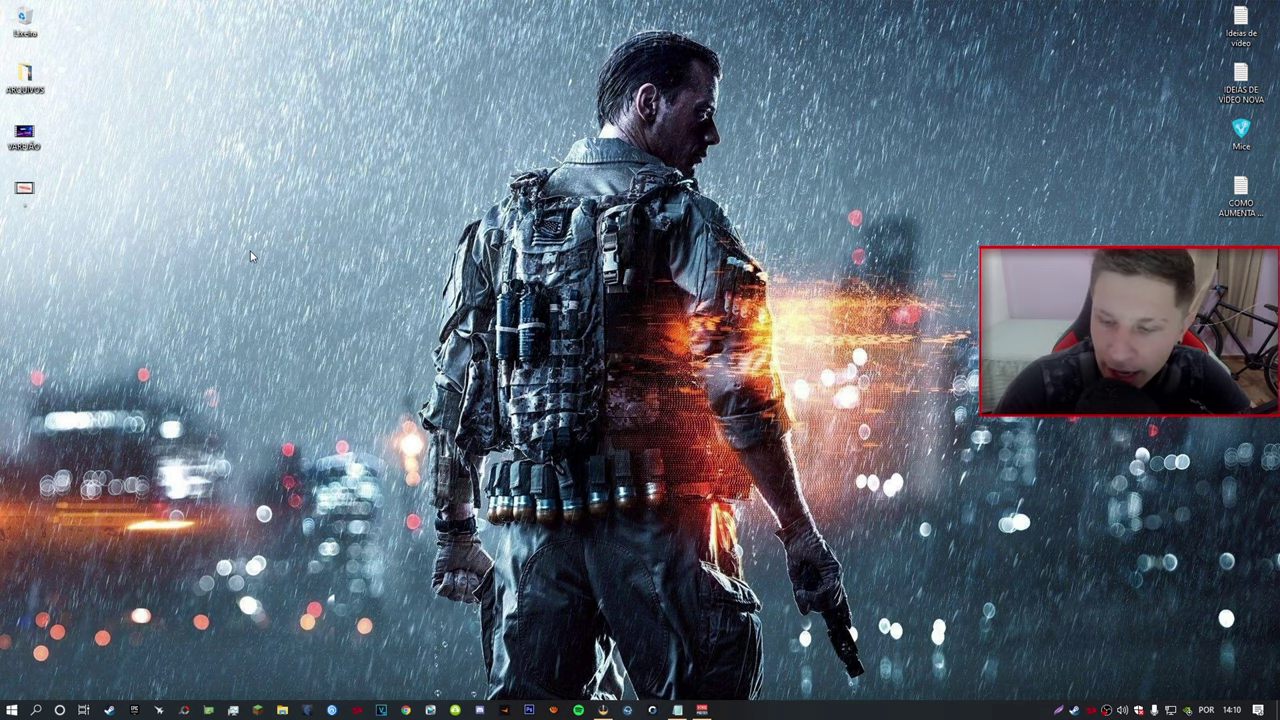
right_click(872, 298)
click(911, 336)
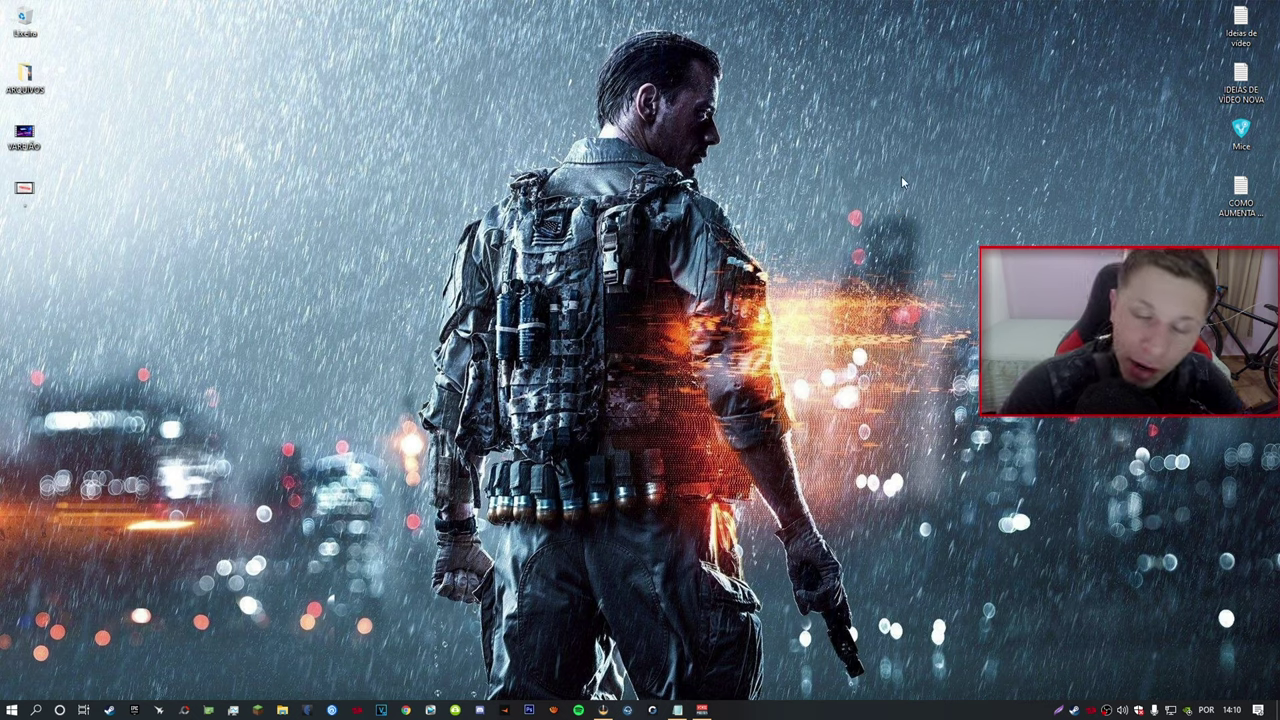
right_click(917, 125)
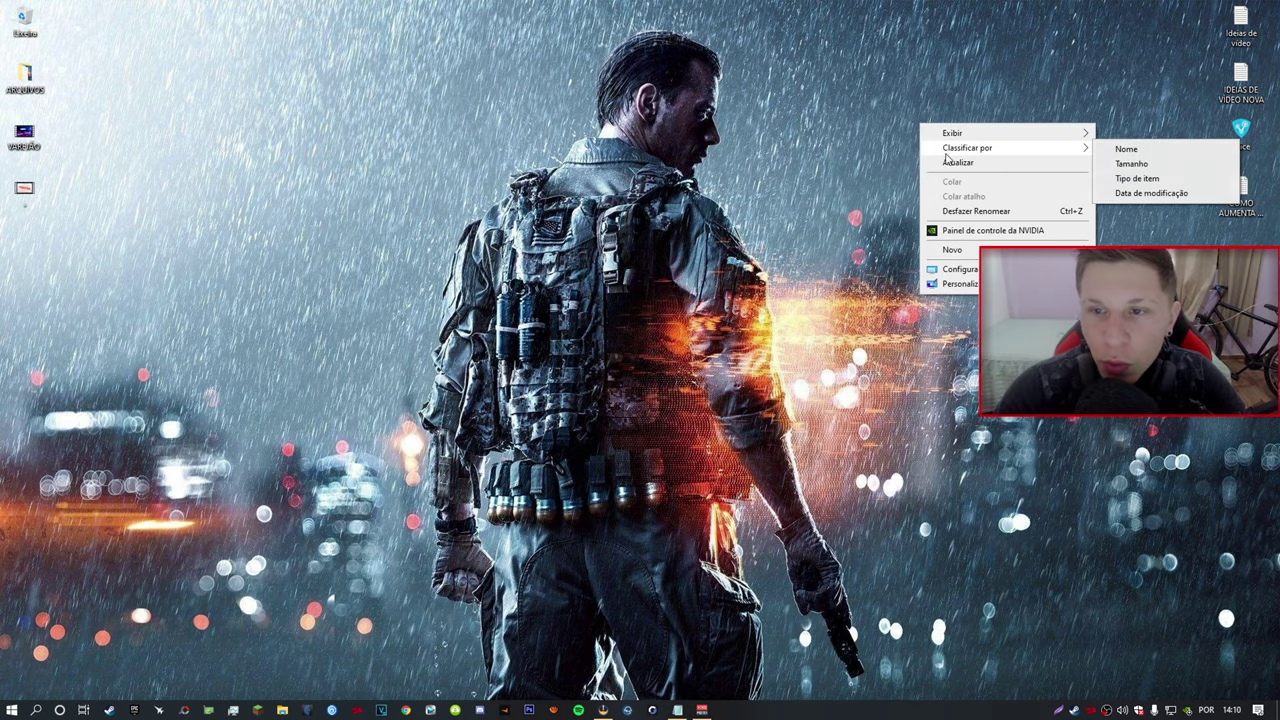
click(950, 165)
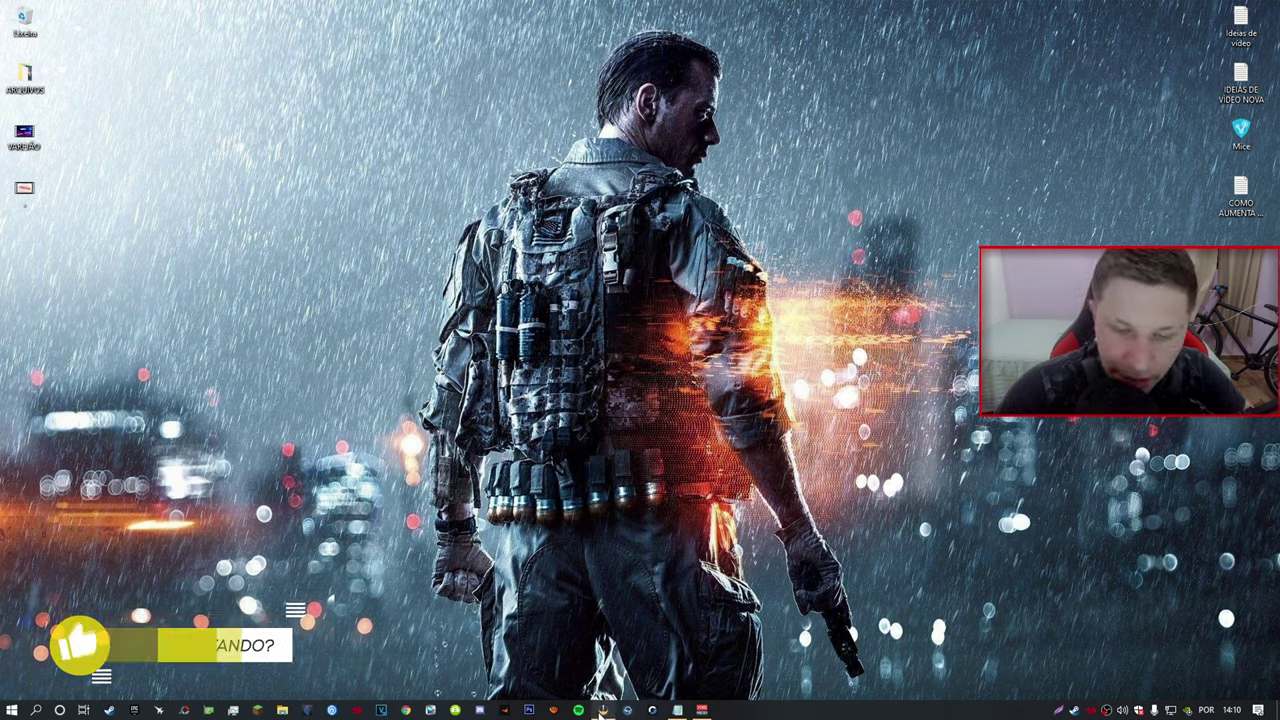
Switch to Steam and open the Workshop page of Counter-Strike: Global Offensive
click(684, 712)
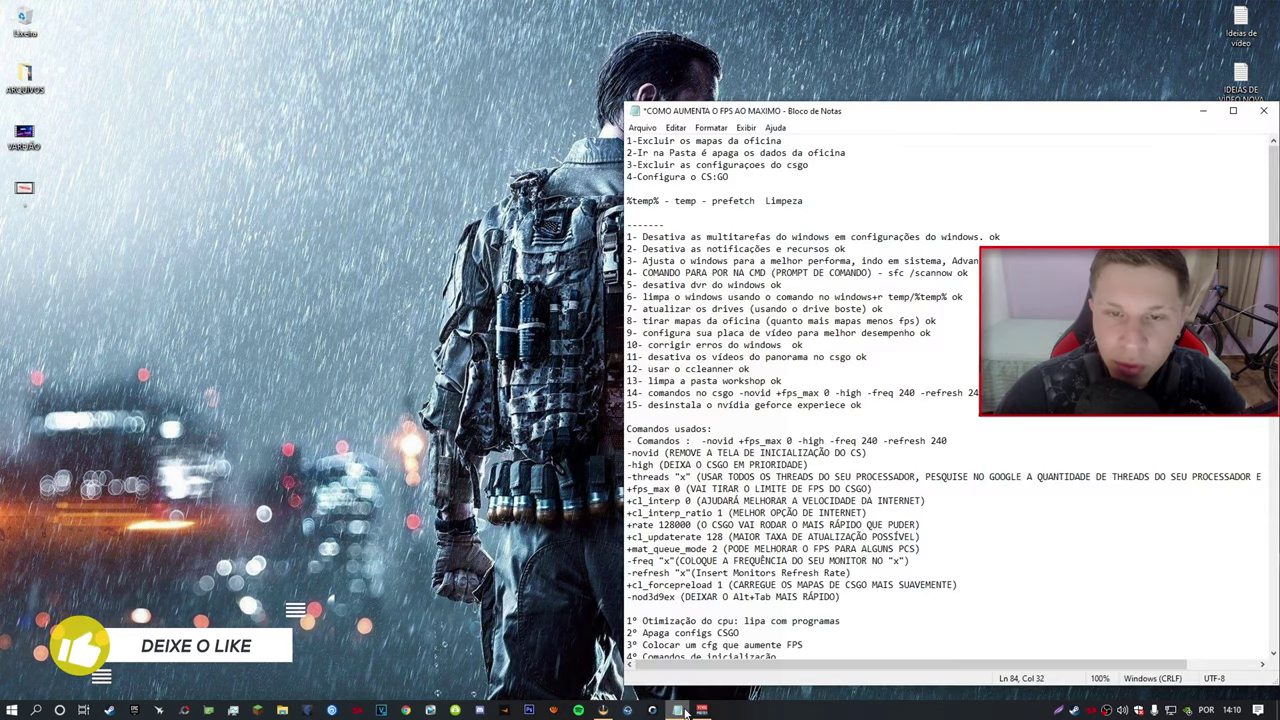
click(678, 710)
click(1074, 709)
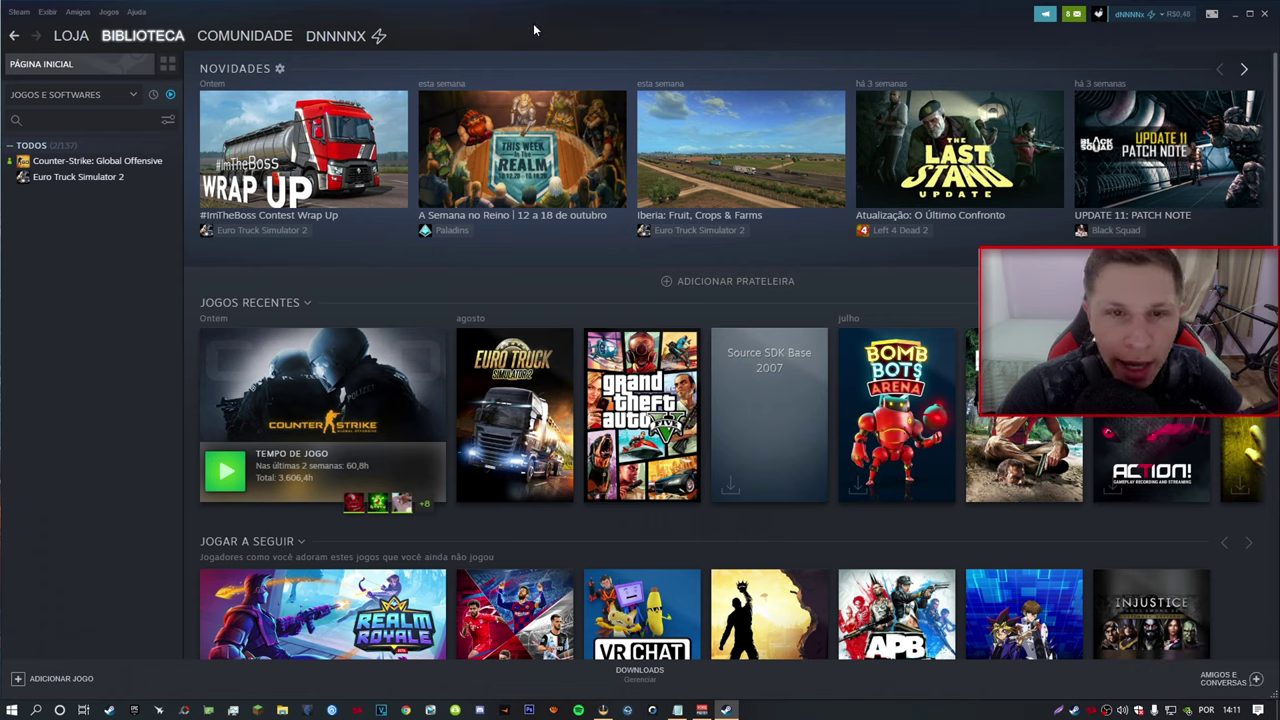
mouse_move(235, 33)
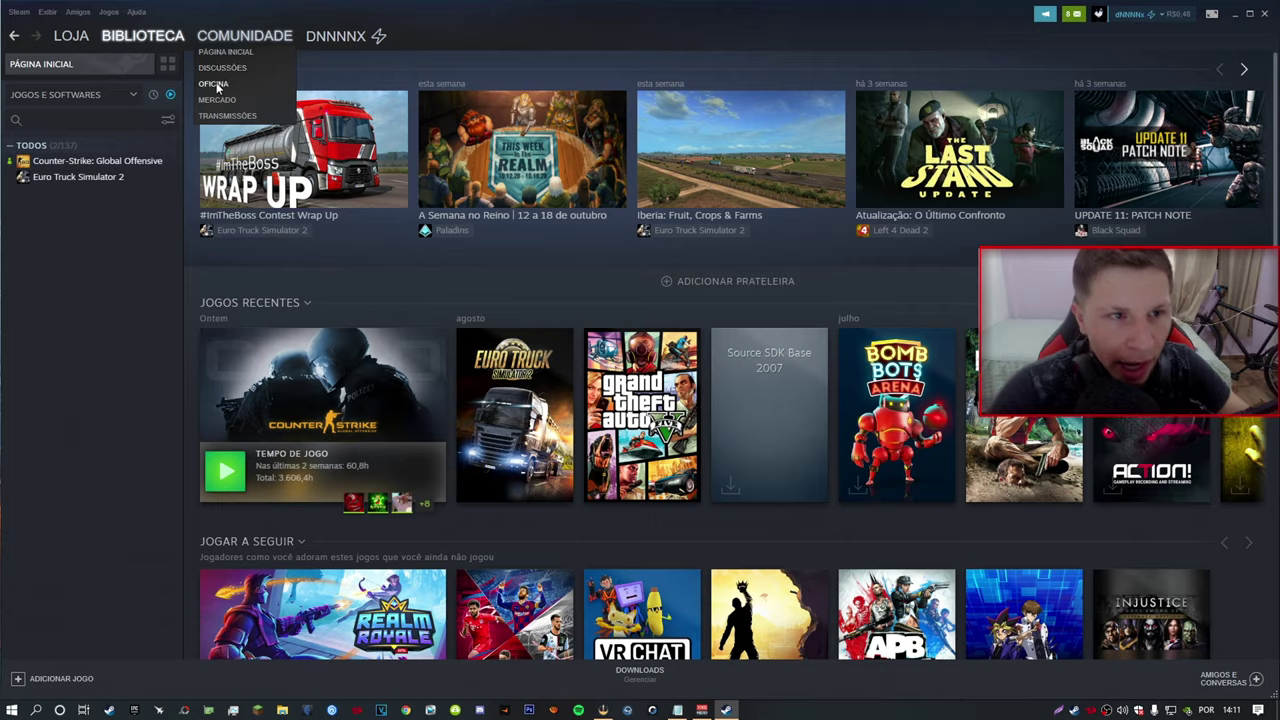
click(253, 80)
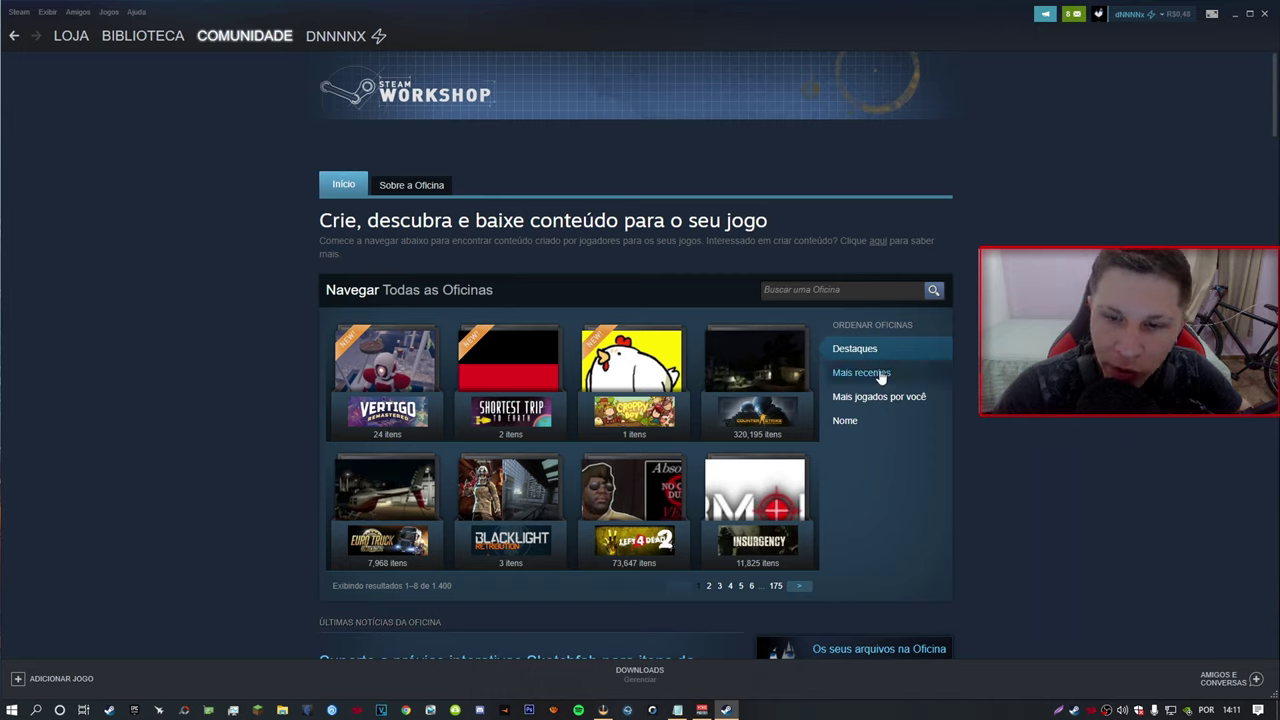
click(740, 364)
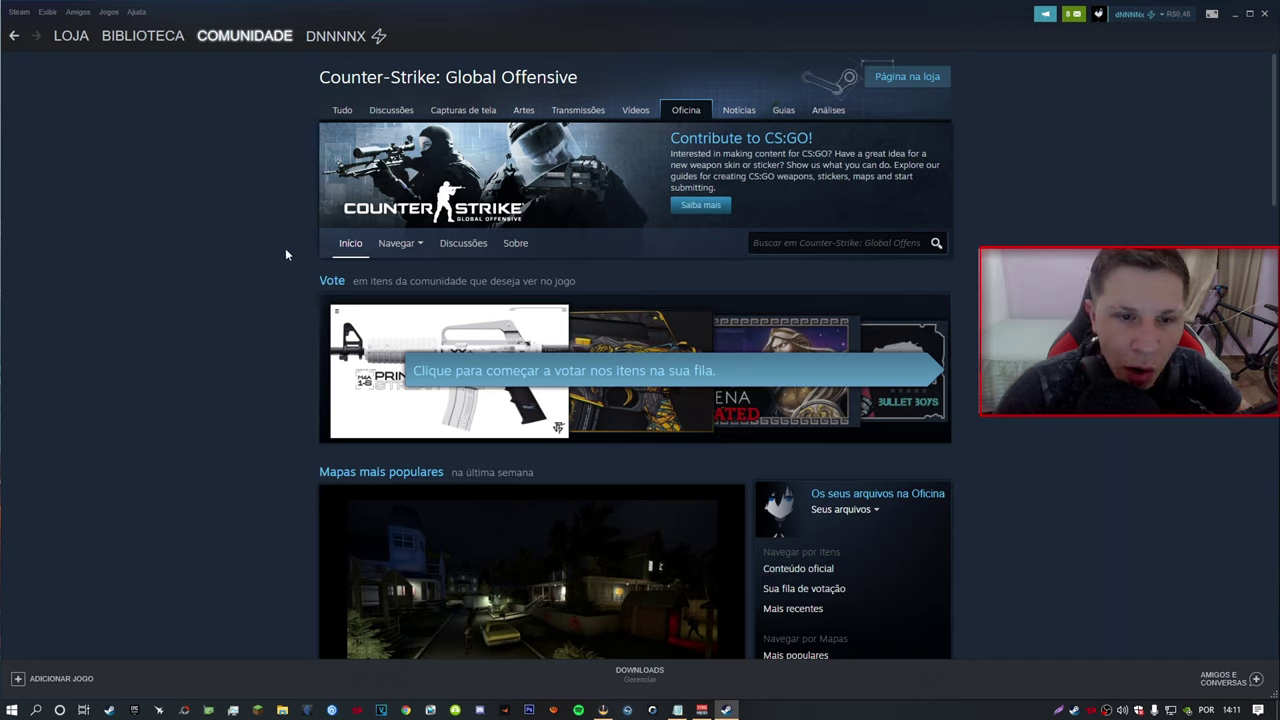
Unsubscribe from the HS & Reflex Training map in the list of subscribed Counter-Strike: Global Offensive Workshop items
mouse_move(418, 250)
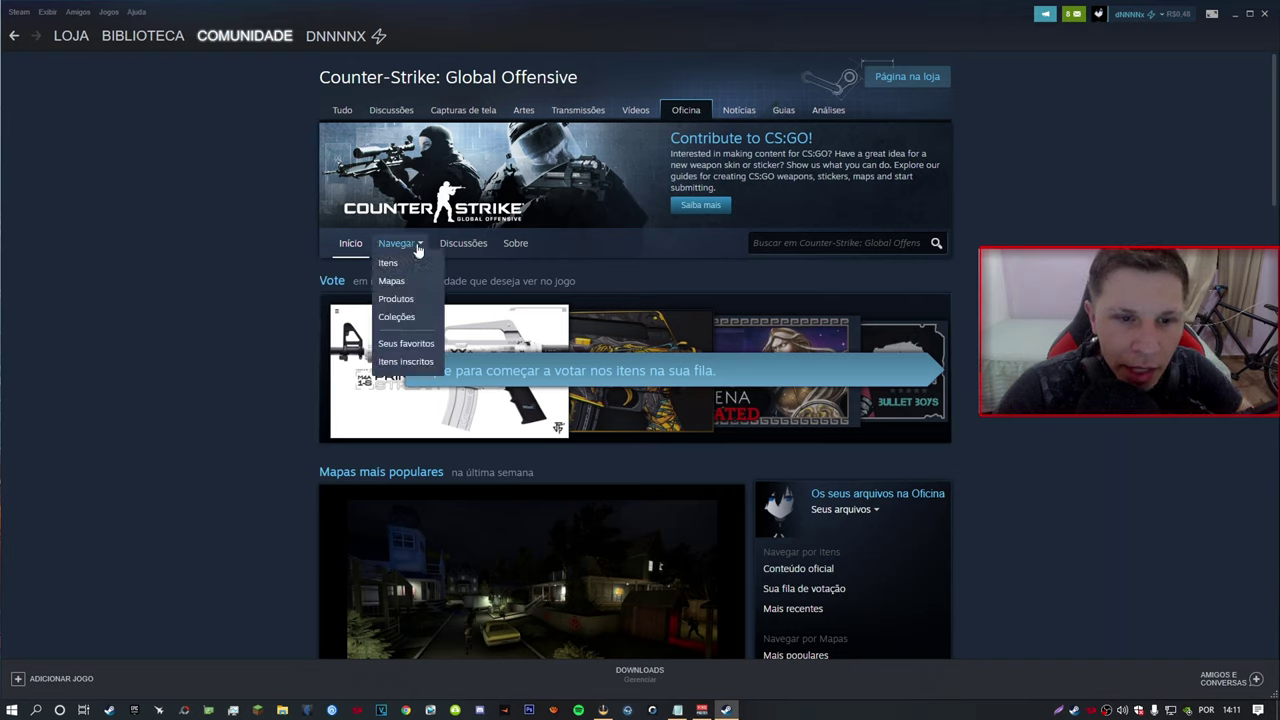
click(405, 361)
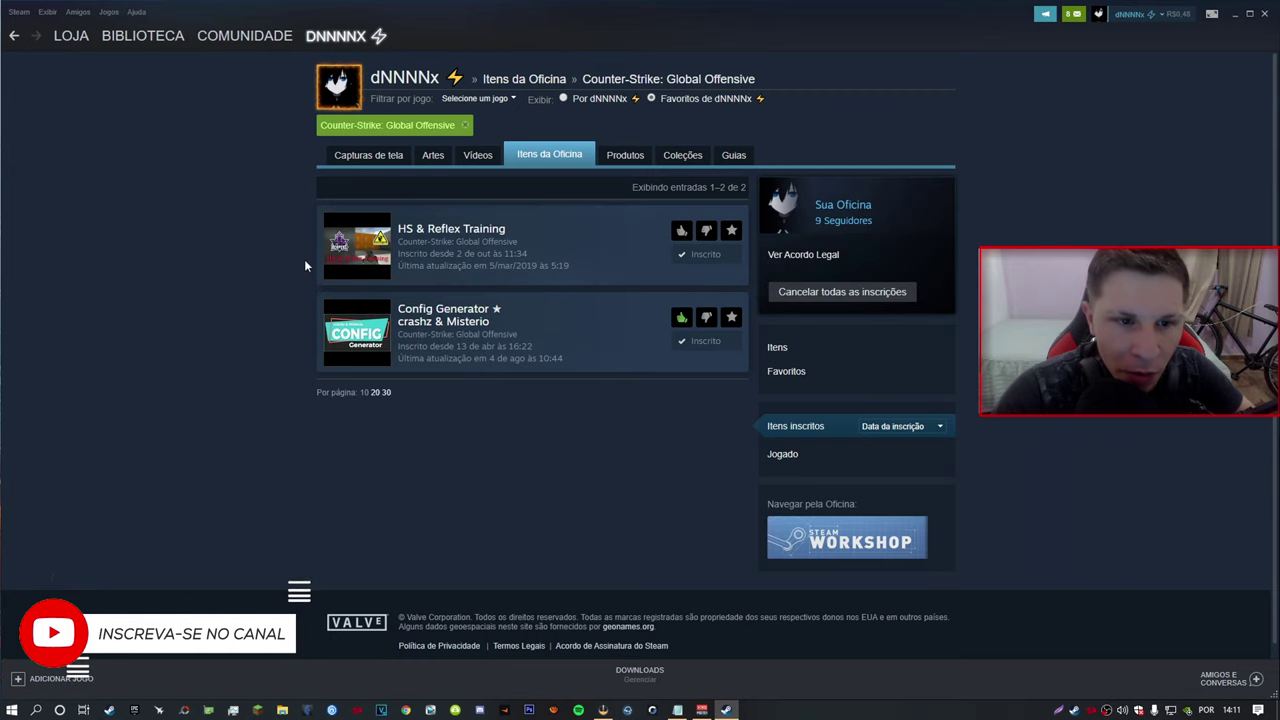
mouse_move(566, 242)
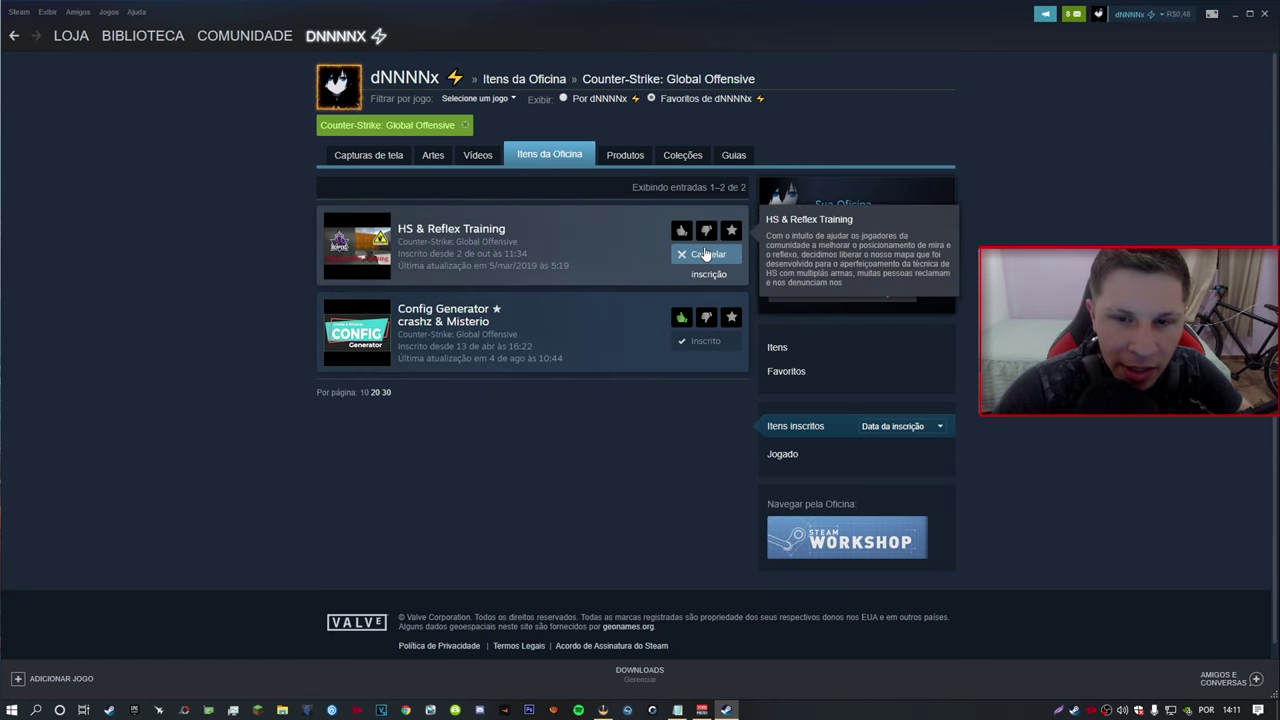
click(705, 255)
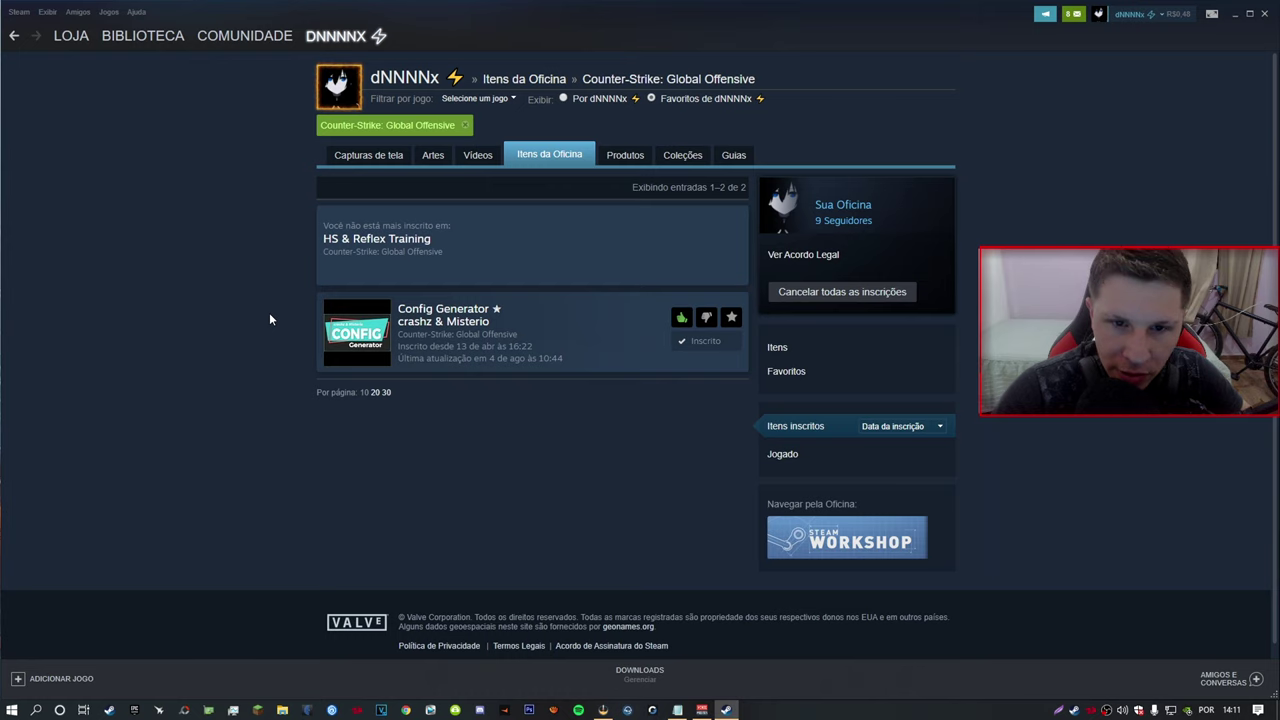
Browse to the local files folder of Counter-Strike: Global Offensive from the game's properties in the Steam library
click(155, 40)
click(48, 164)
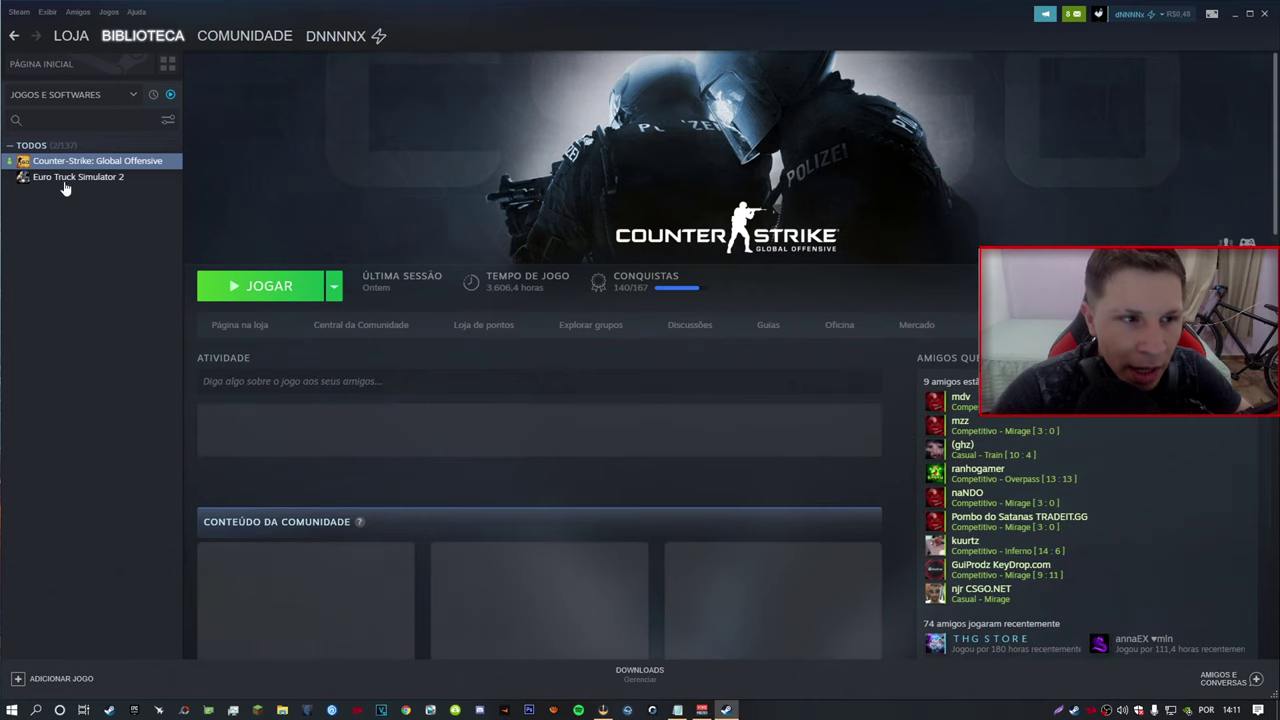
right_click(72, 168)
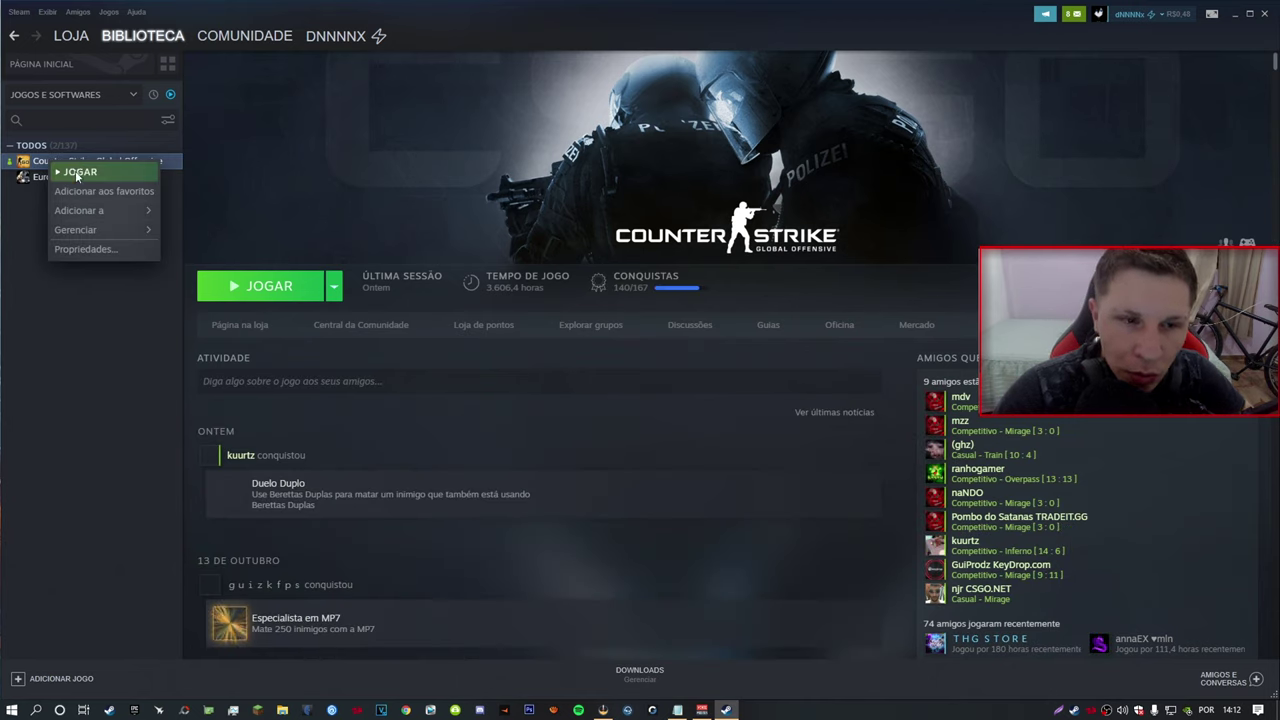
click(84, 249)
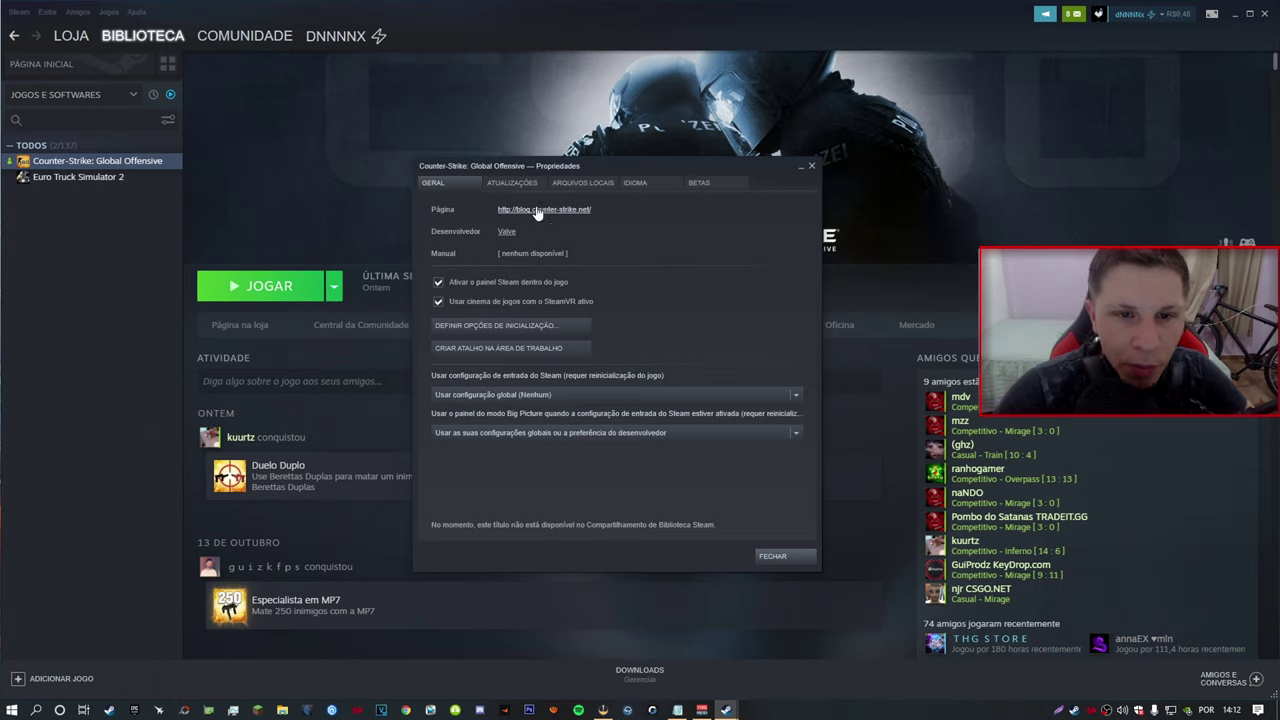
click(576, 188)
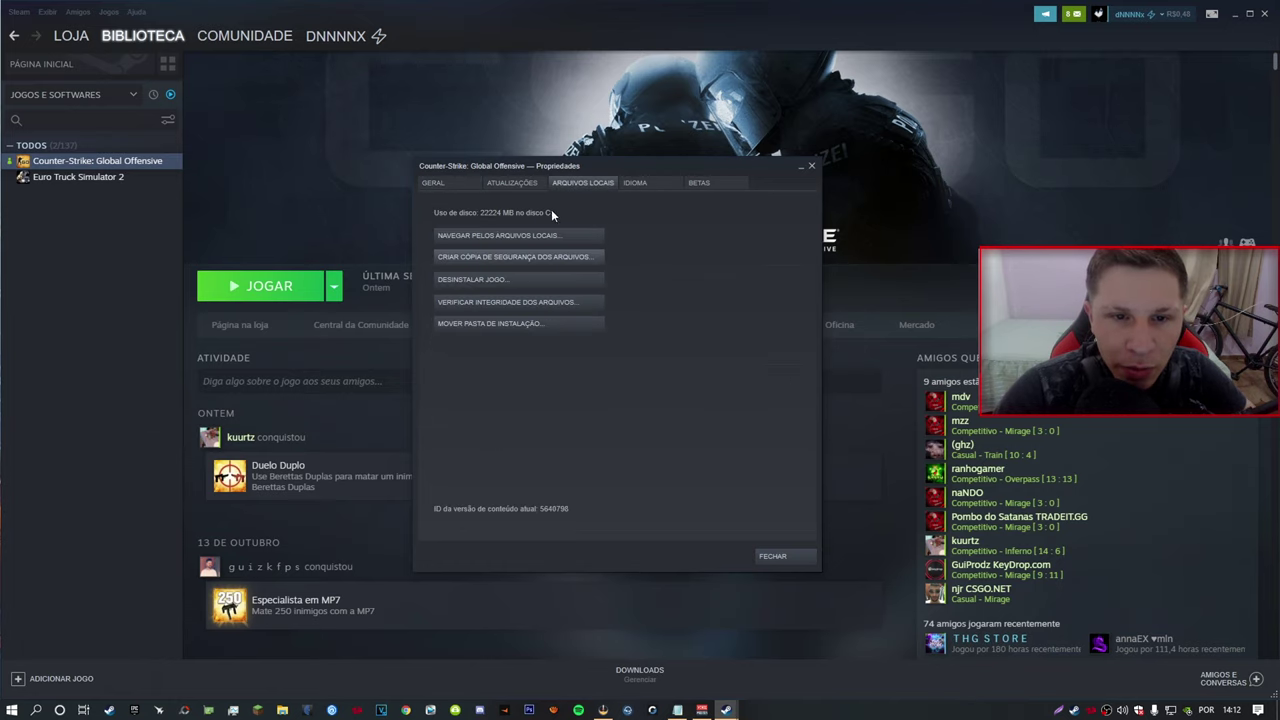
click(489, 236)
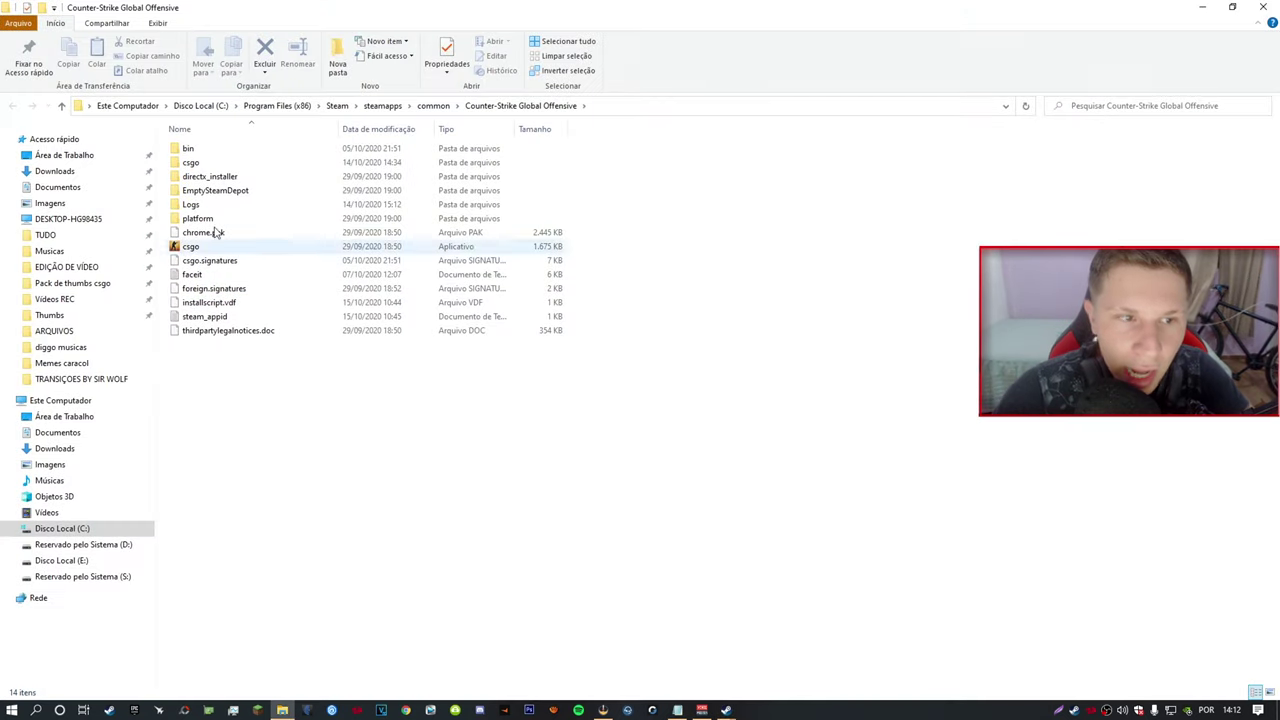
Open the workshop folder inside the game's csgo\maps folder
double_click(200, 163)
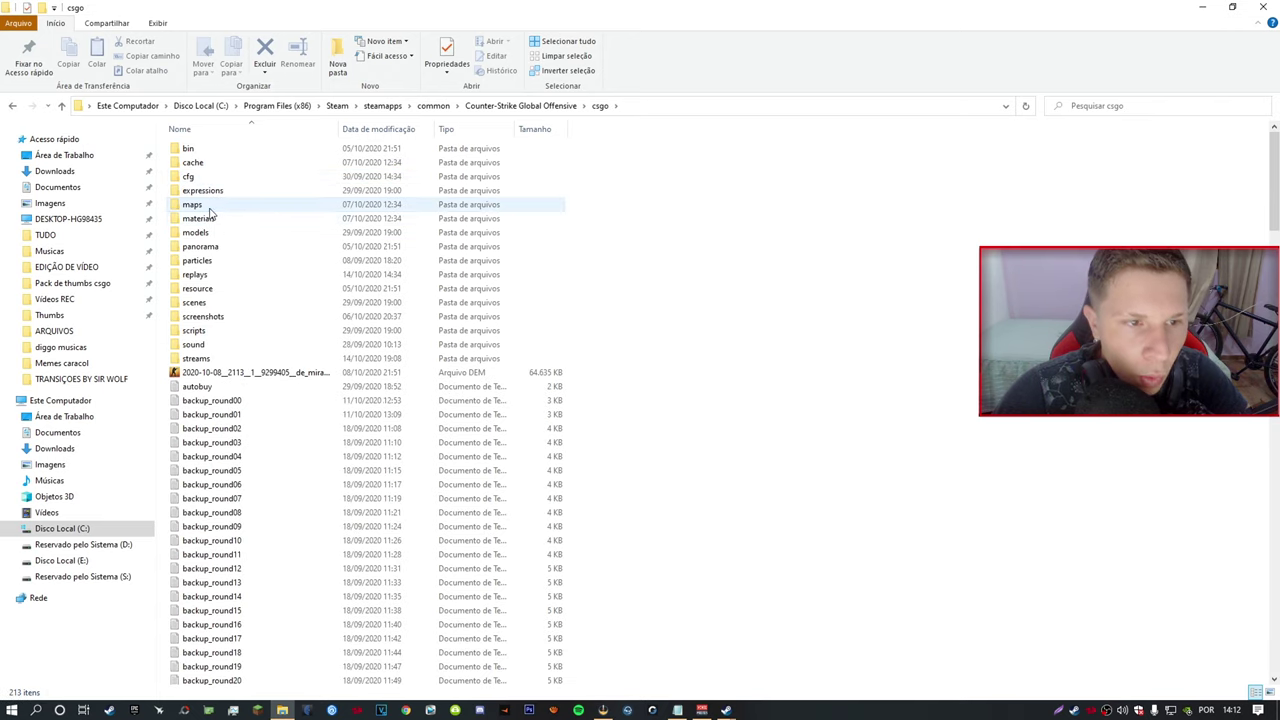
double_click(196, 206)
click(198, 192)
double_click(198, 190)
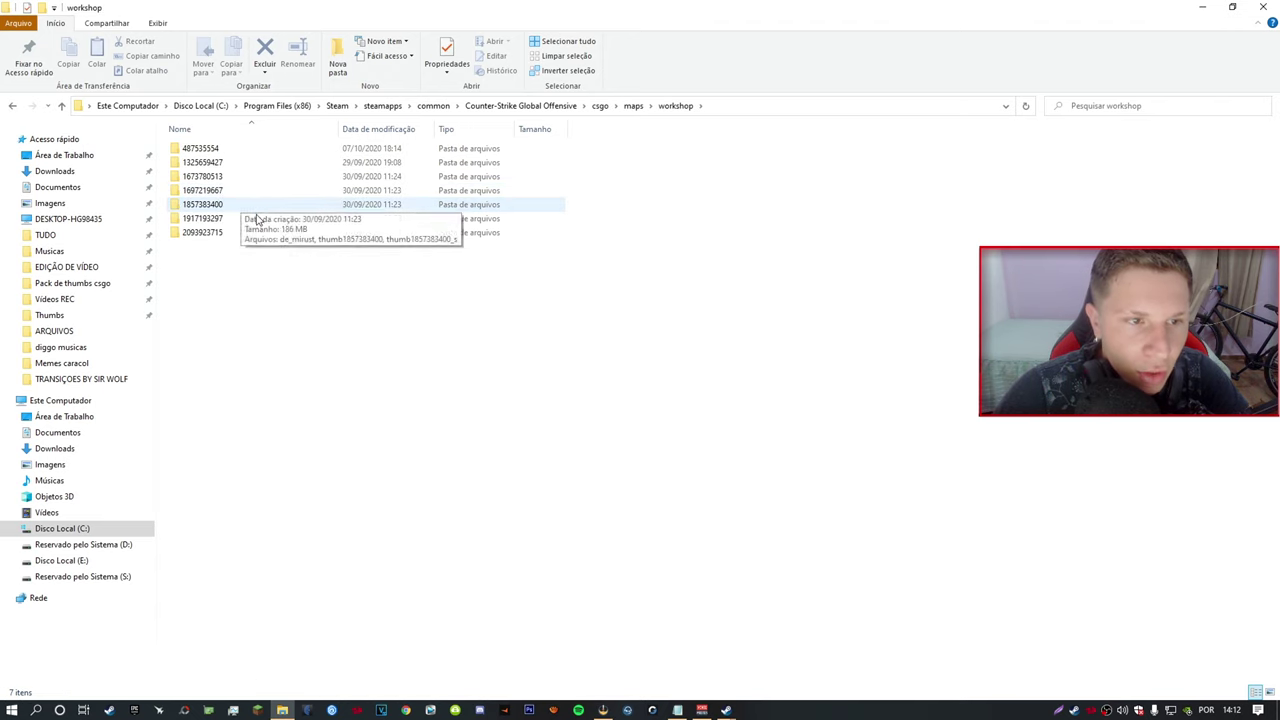
Check the combined size of all map folders in the workshop folder and delete them
drag(231, 266, 228, 133)
right_click(220, 175)
click(266, 406)
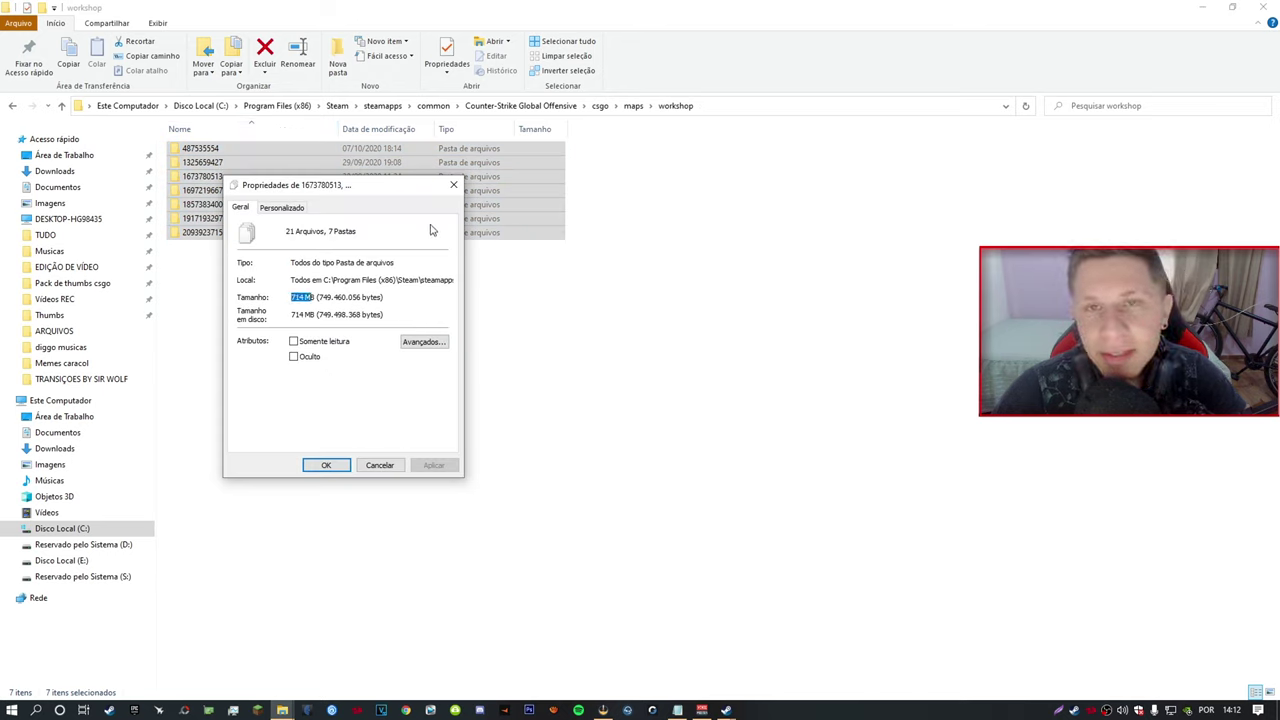
click(455, 186)
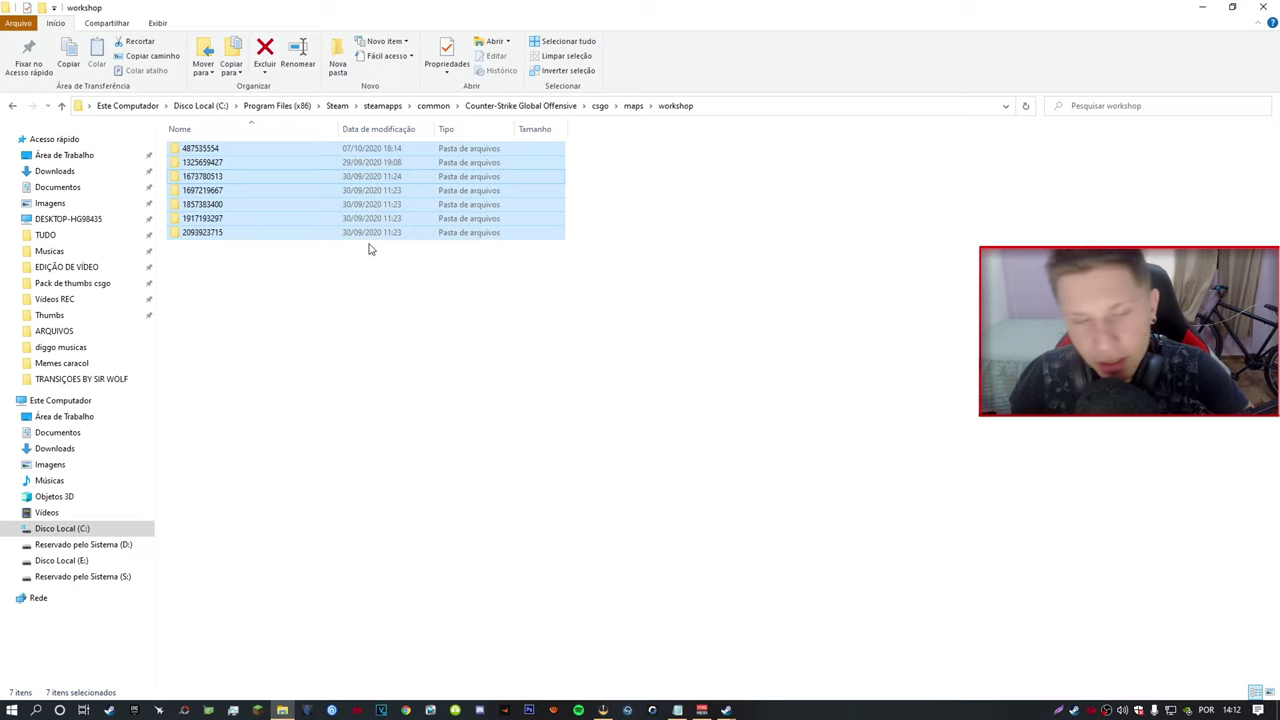
key(Delete)
Go to the userdata folder inside the Steam folder in Program Files (x86)
click(12, 105)
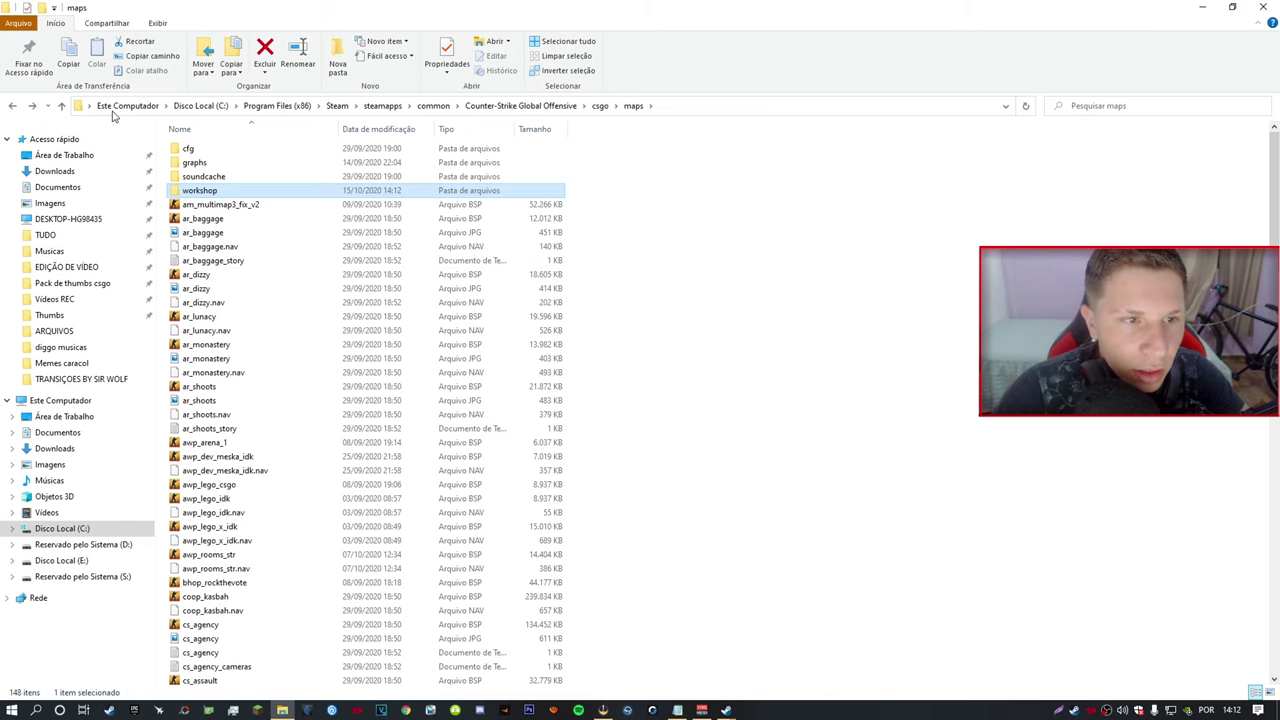
click(12, 108)
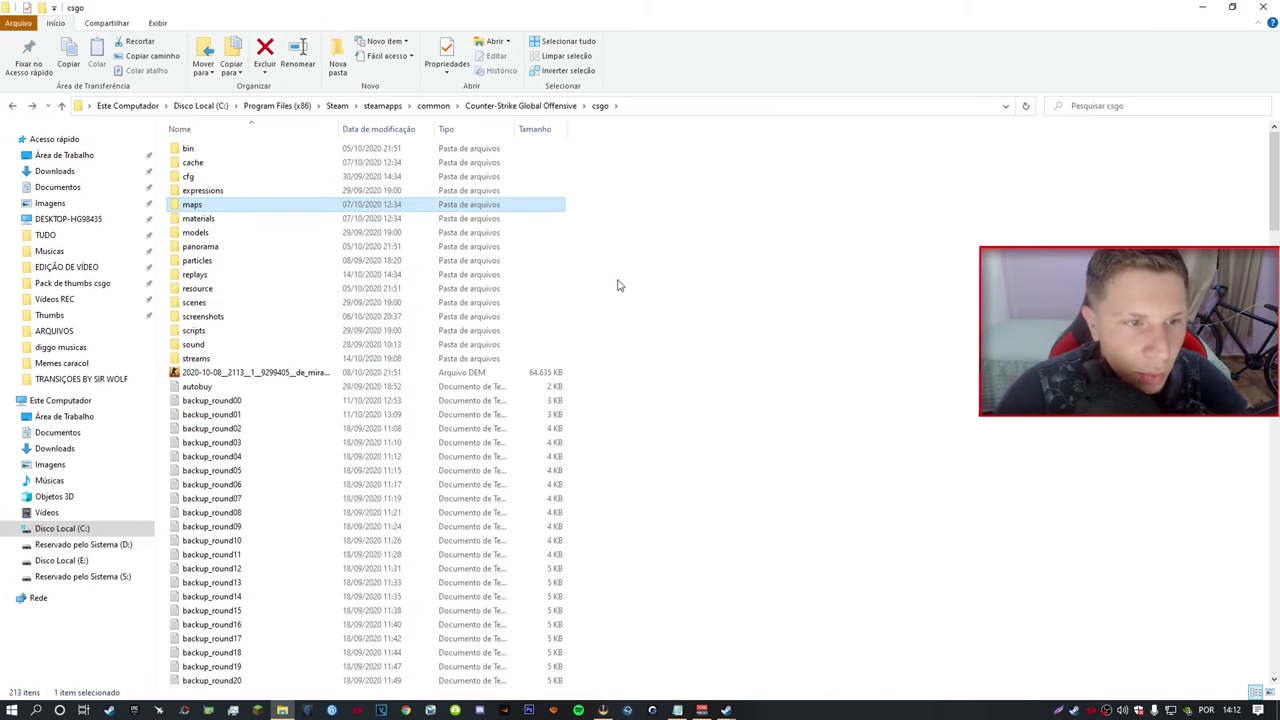
key(BackSpace)
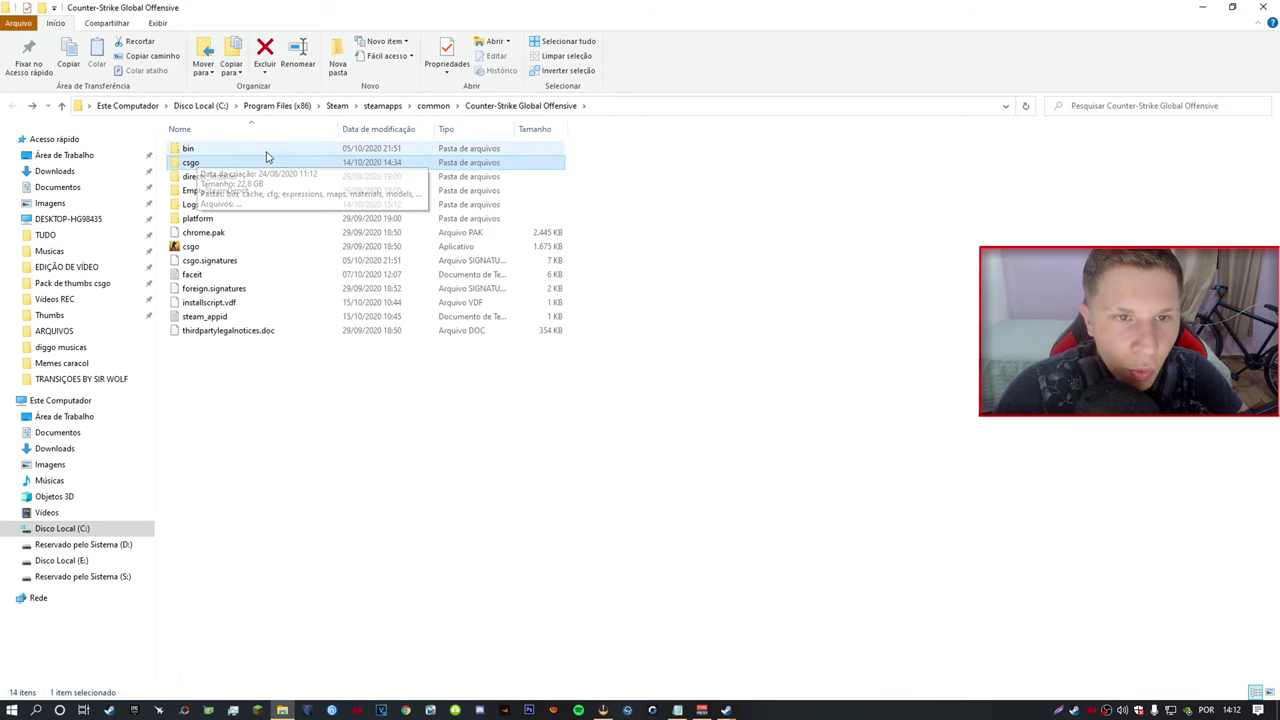
click(300, 106)
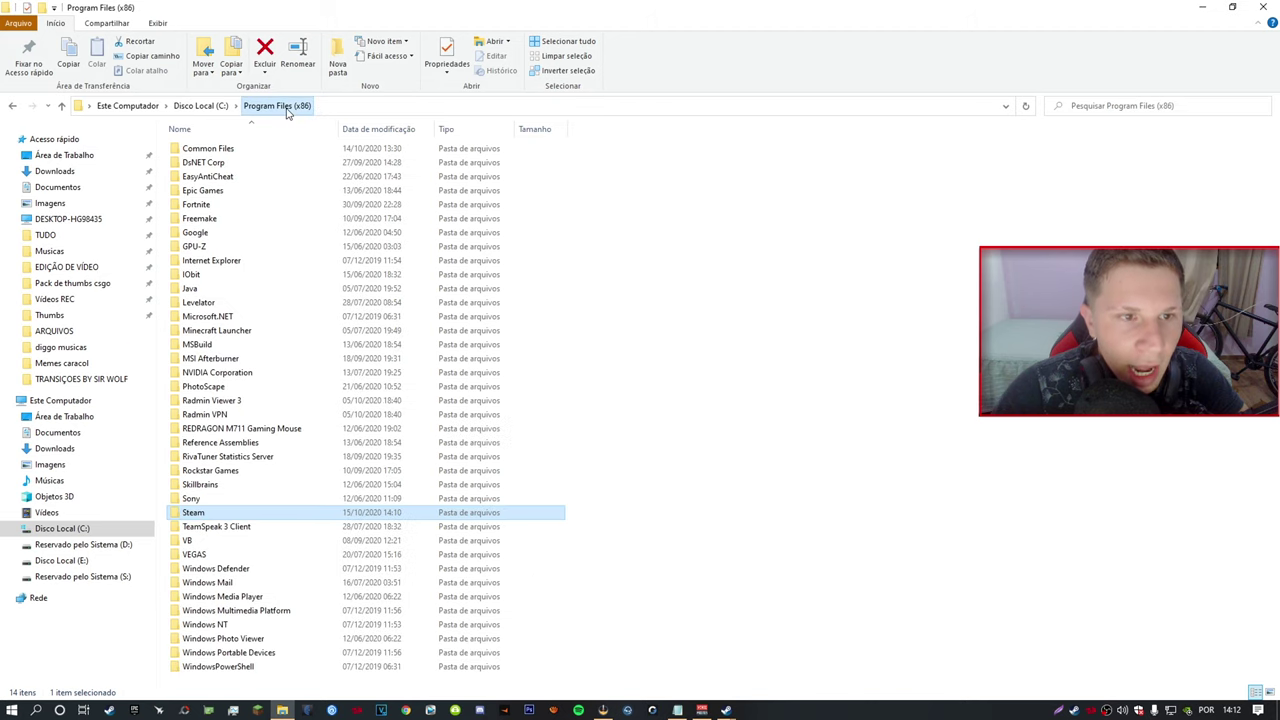
double_click(194, 513)
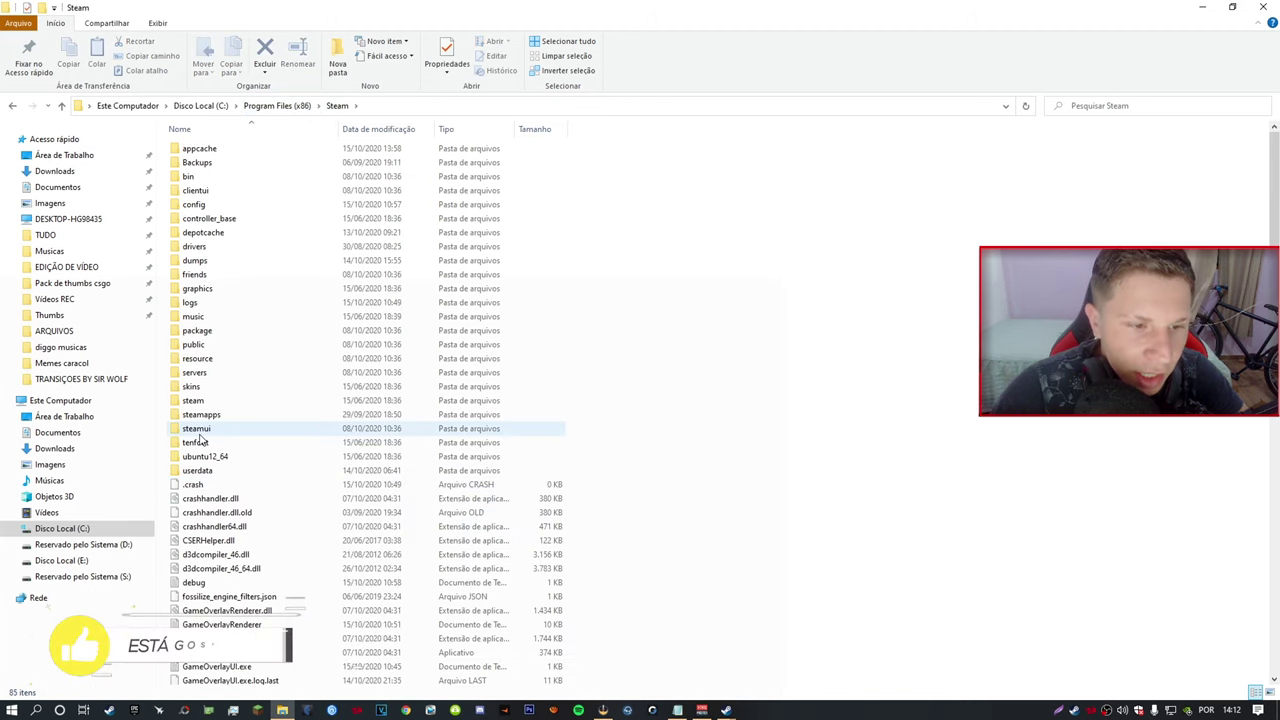
double_click(206, 472)
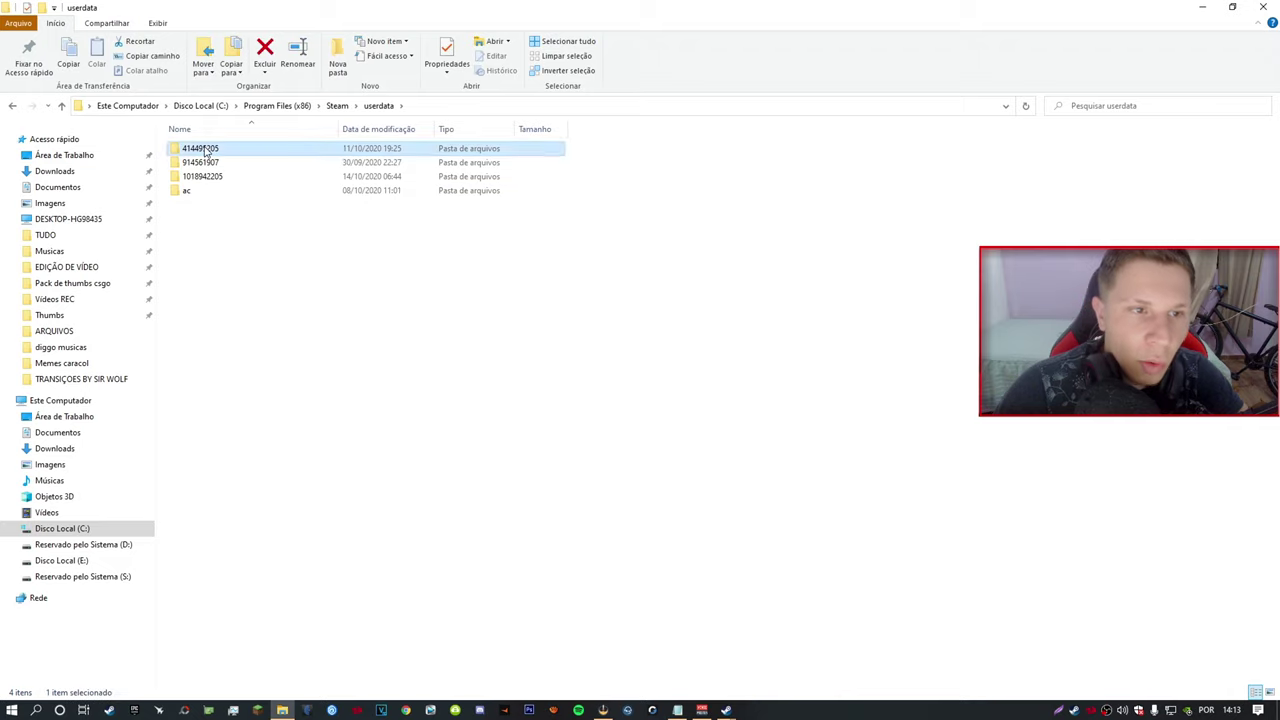
Check the contents of the first account folder in userdata, return, and select all folders there
double_click(203, 149)
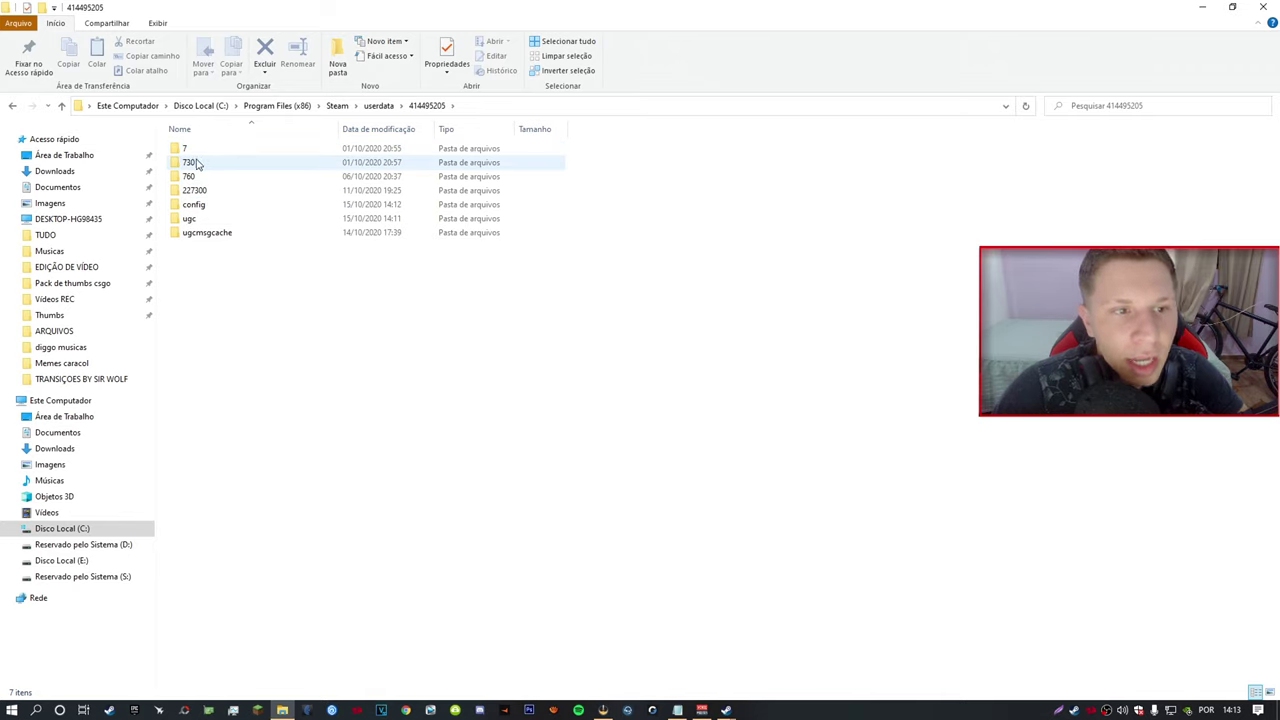
click(16, 106)
drag(192, 266, 223, 131)
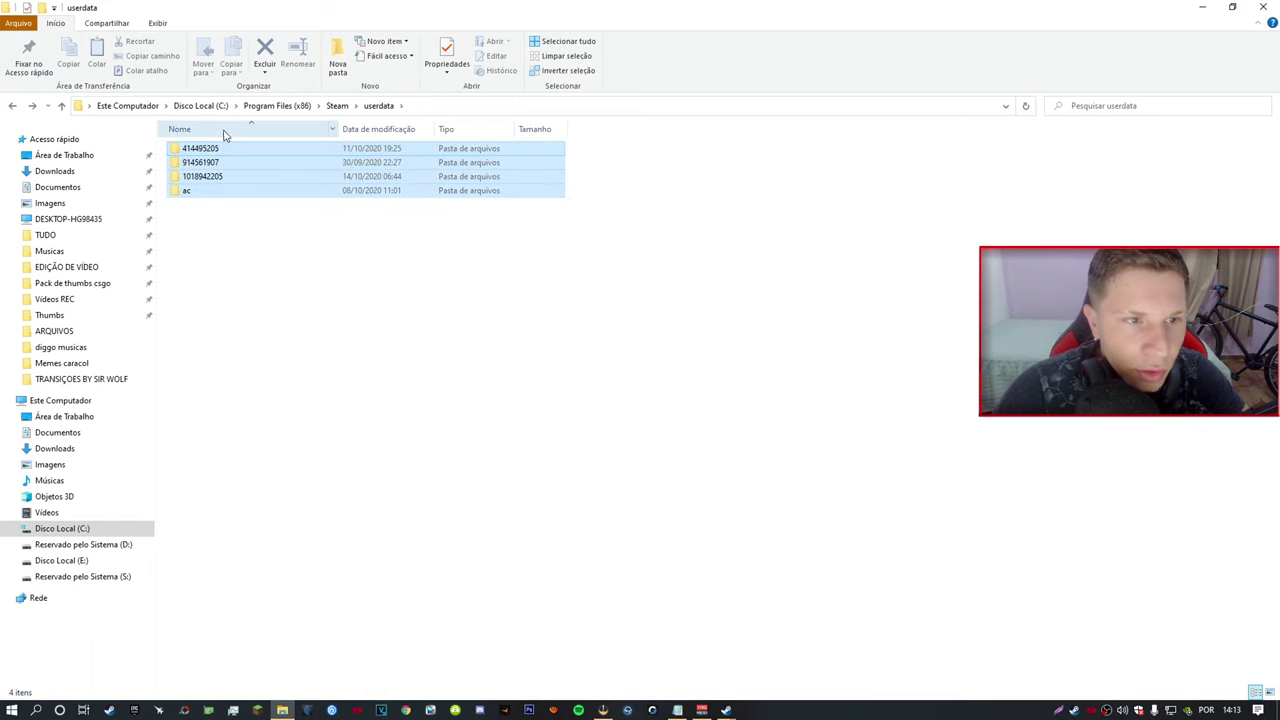
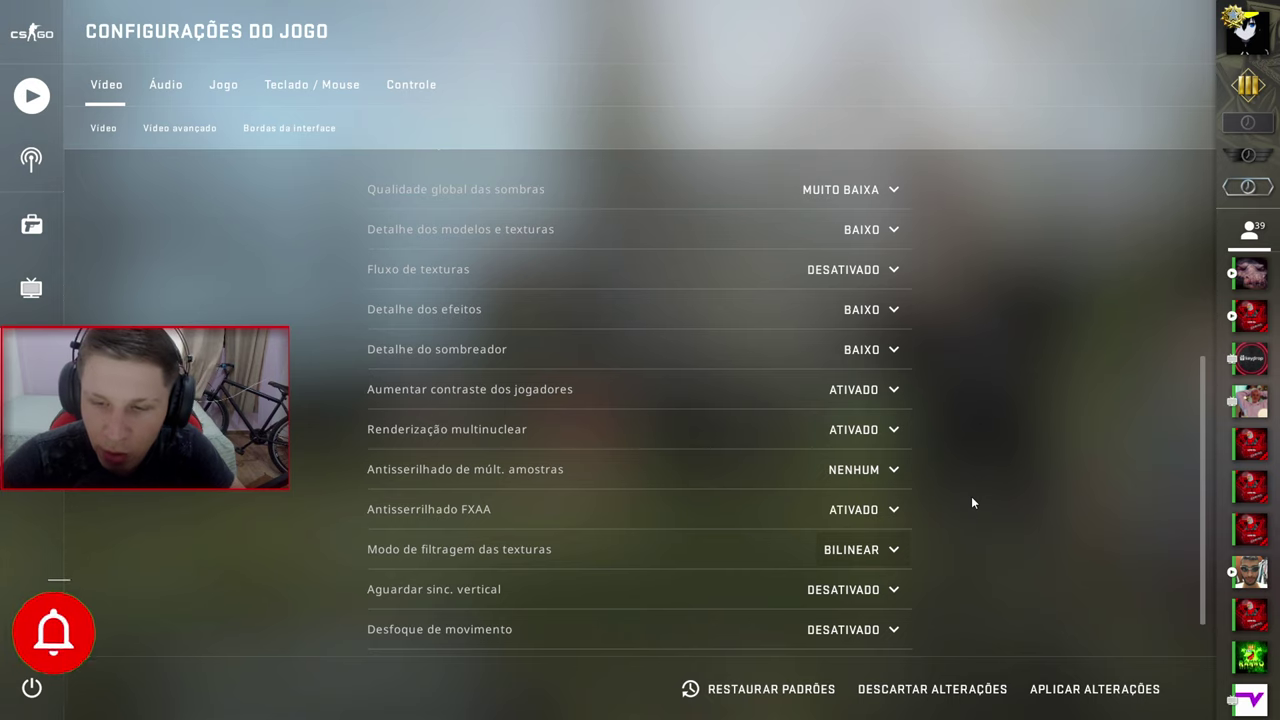
Review the advanced video settings in CS:GO's game settings
scroll(987, 504, down, 1)
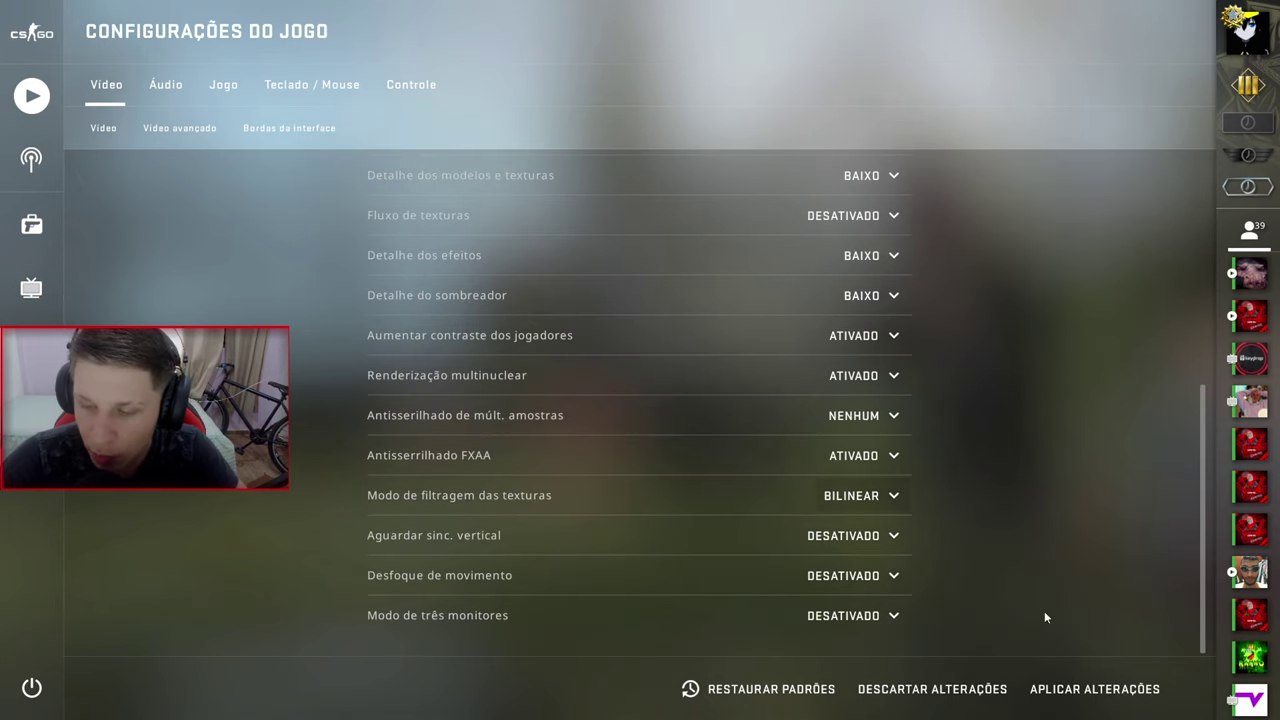
scroll(966, 414, up, 8)
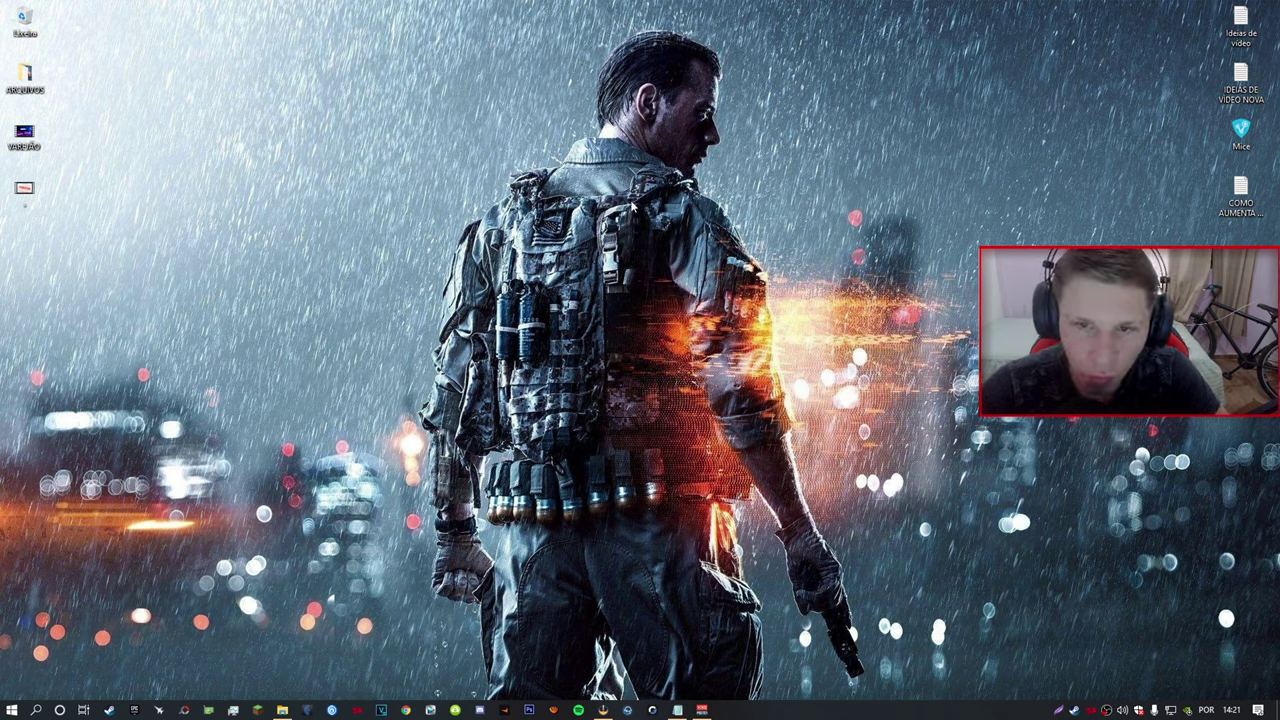
Create a new text document on the desktop with its default name and open it in Notepad
right_click(320, 302)
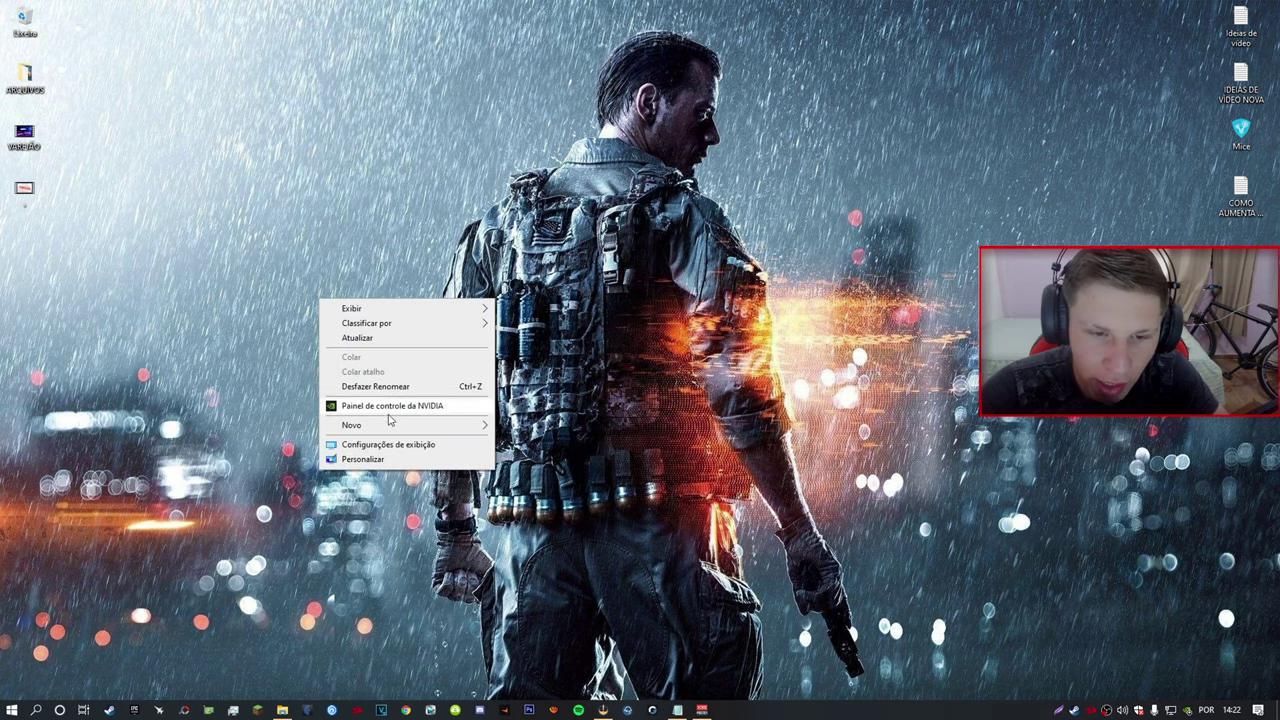
mouse_move(397, 424)
click(550, 505)
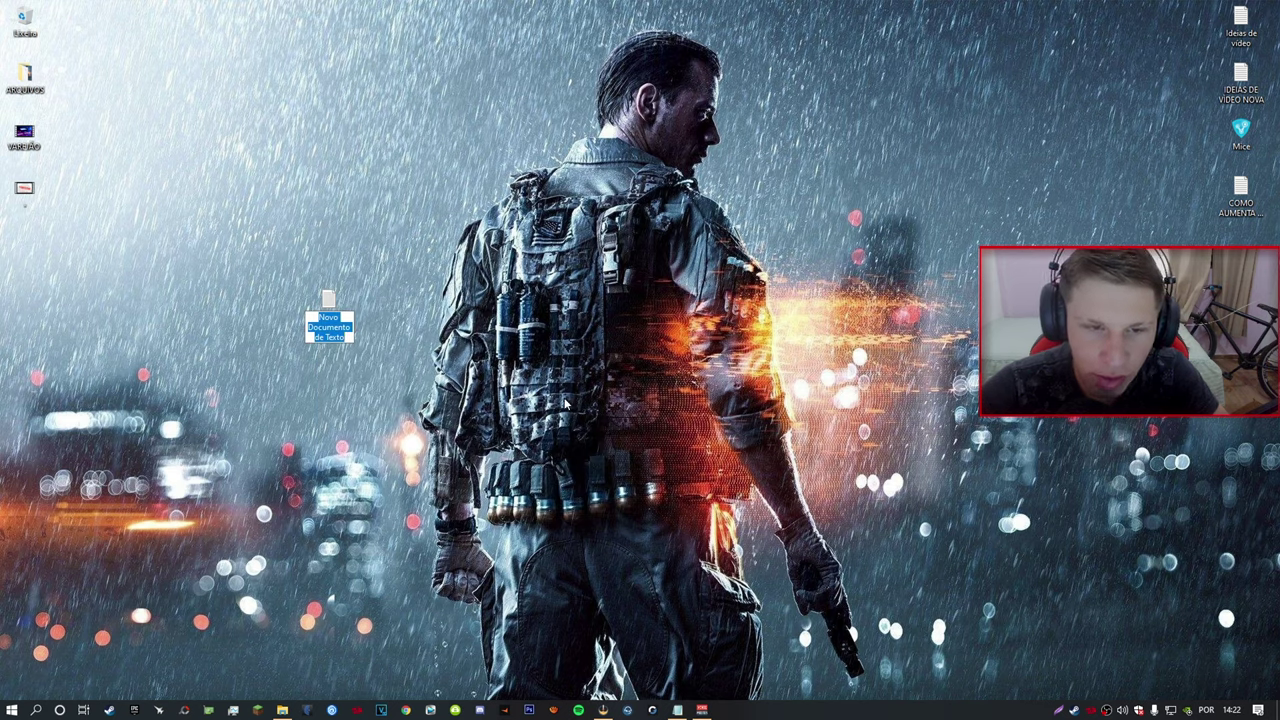
key(BackSpace)
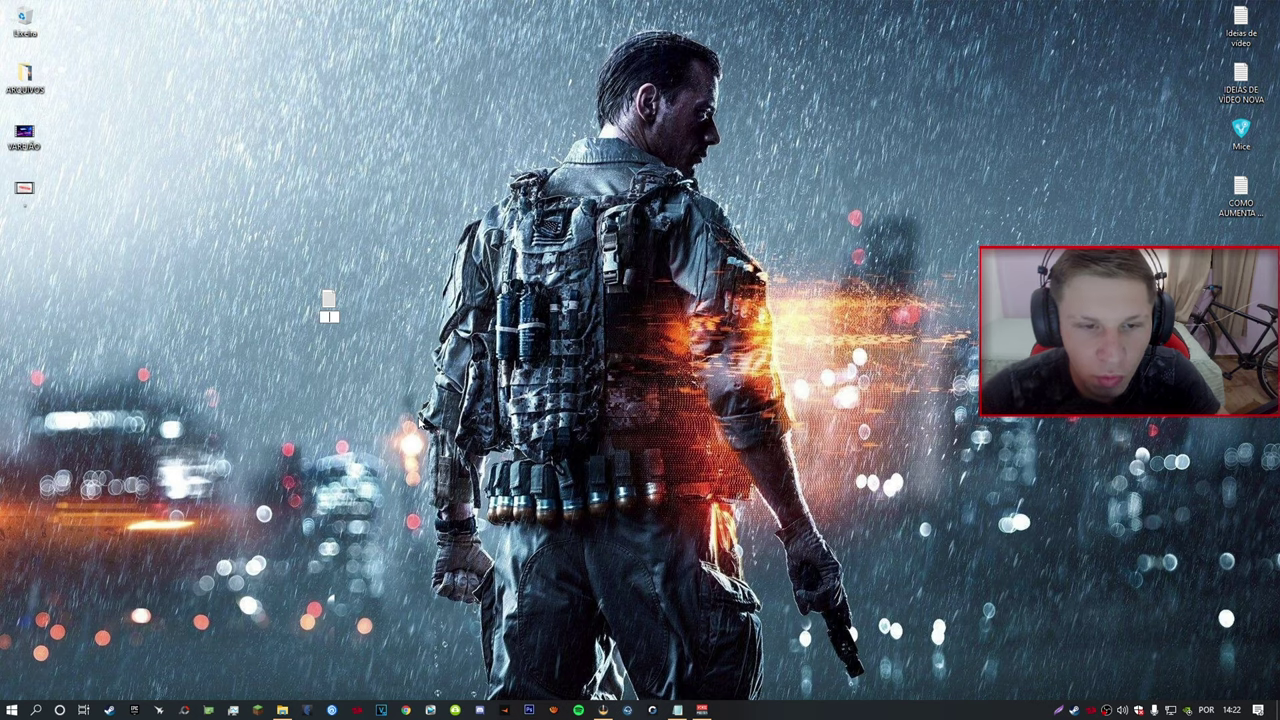
double_click(327, 302)
drag(543, 139, 489, 136)
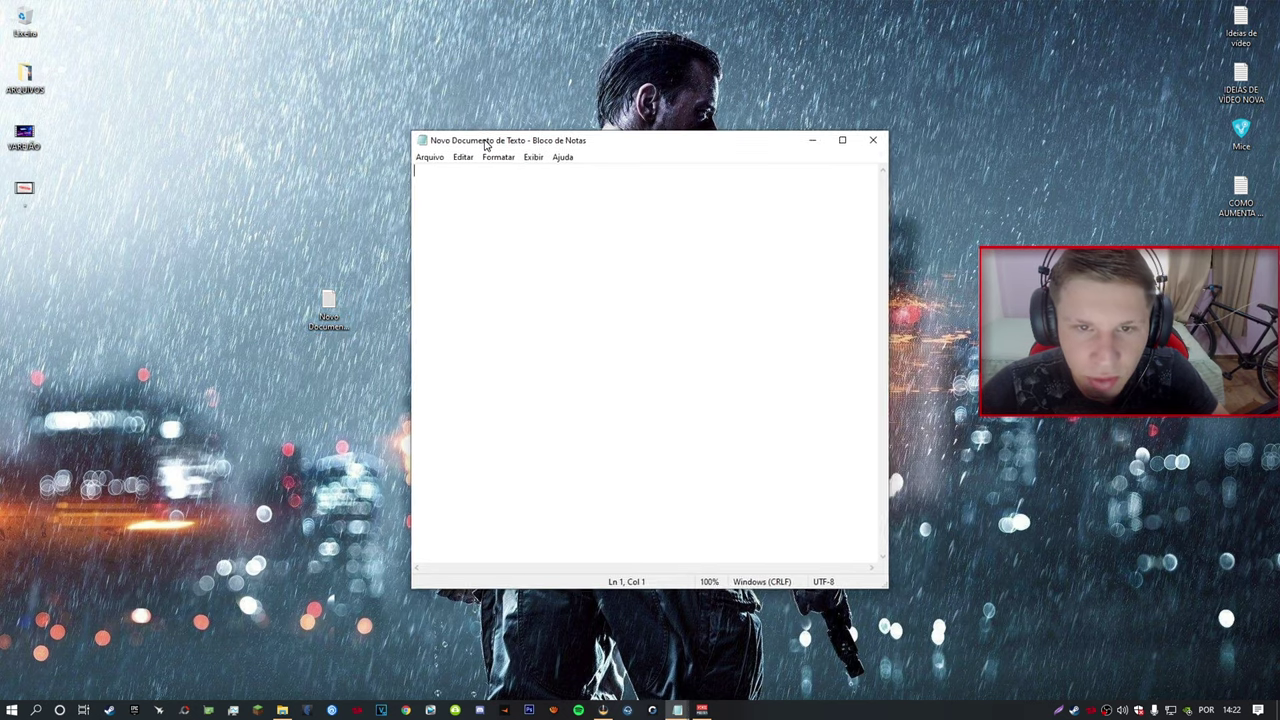
Copy the commands from cl_disablehtmlmotd "1" through fps_max 0 from the FPS notes file into the new text document
mouse_move(683, 712)
click(628, 655)
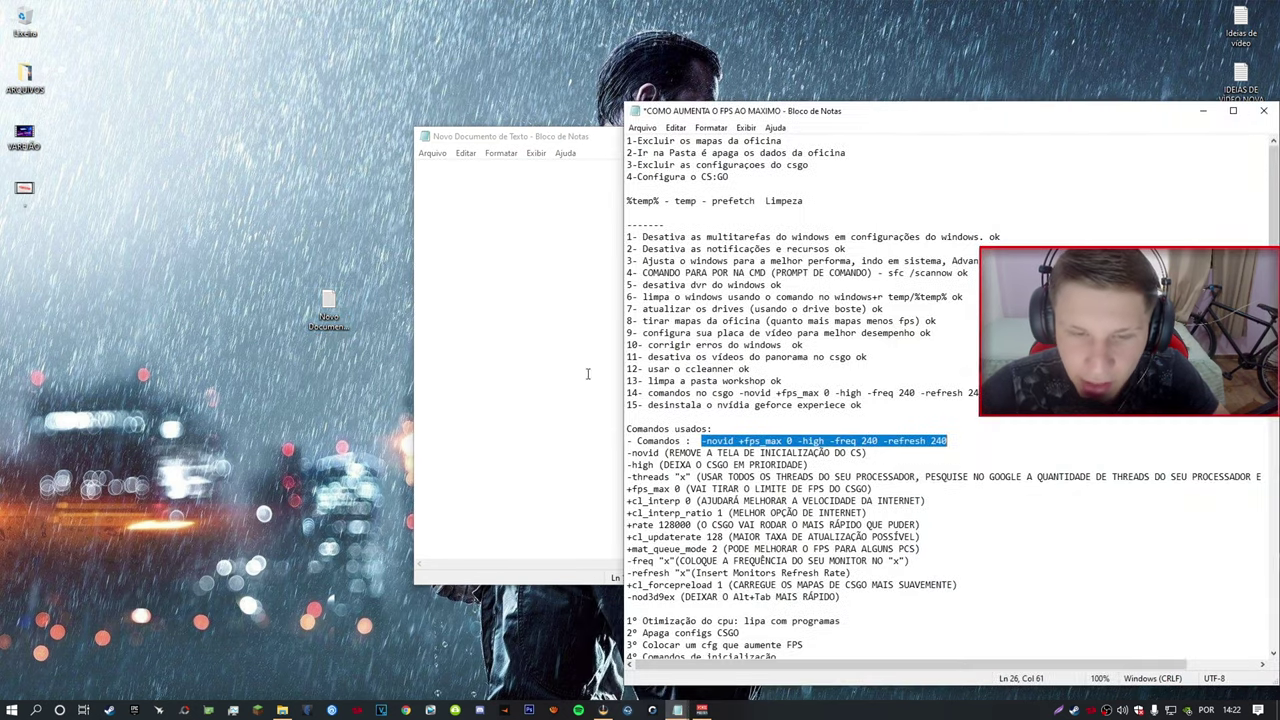
click(824, 343)
scroll(824, 343, down, 12)
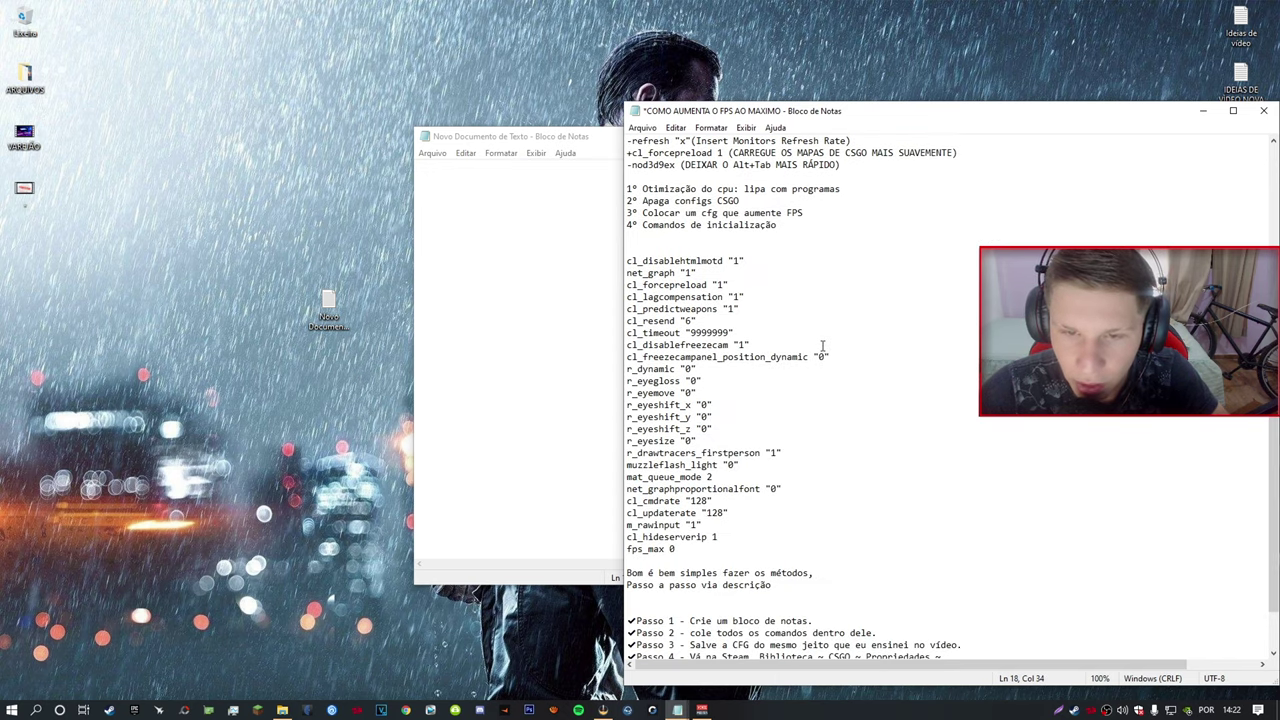
drag(629, 260, 748, 261)
click(780, 284)
drag(627, 260, 851, 558)
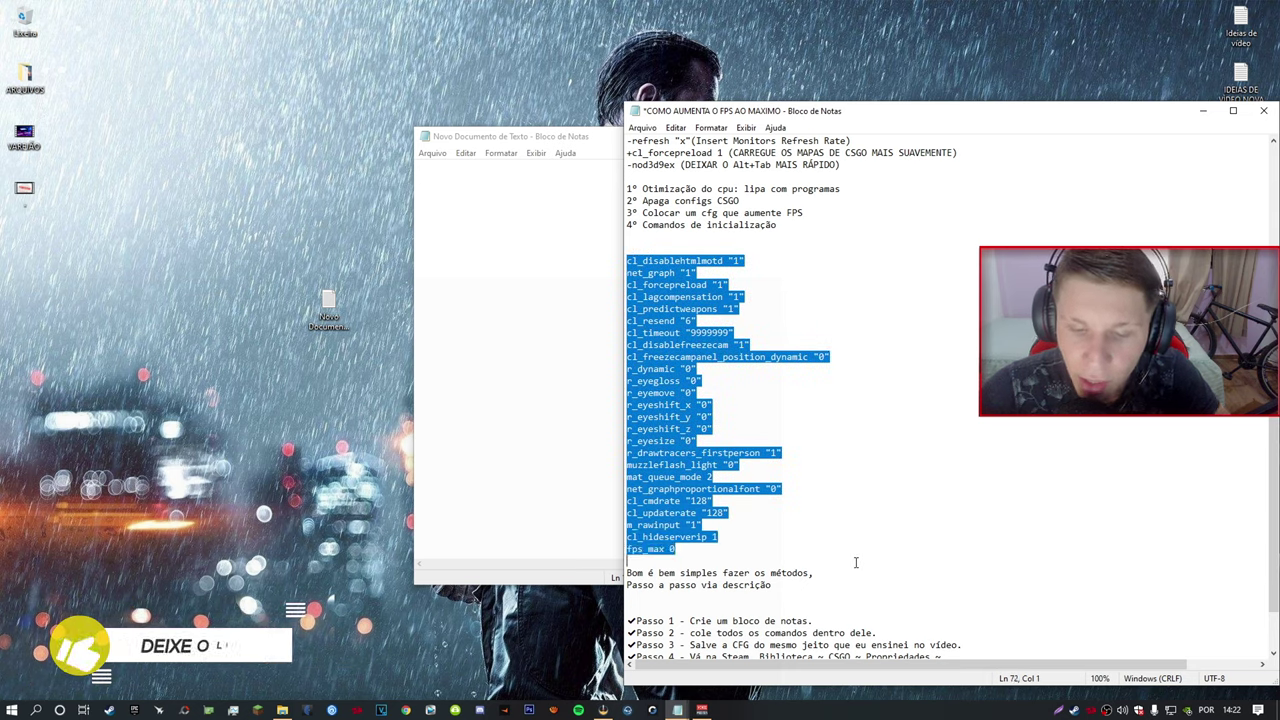
right_click(657, 487)
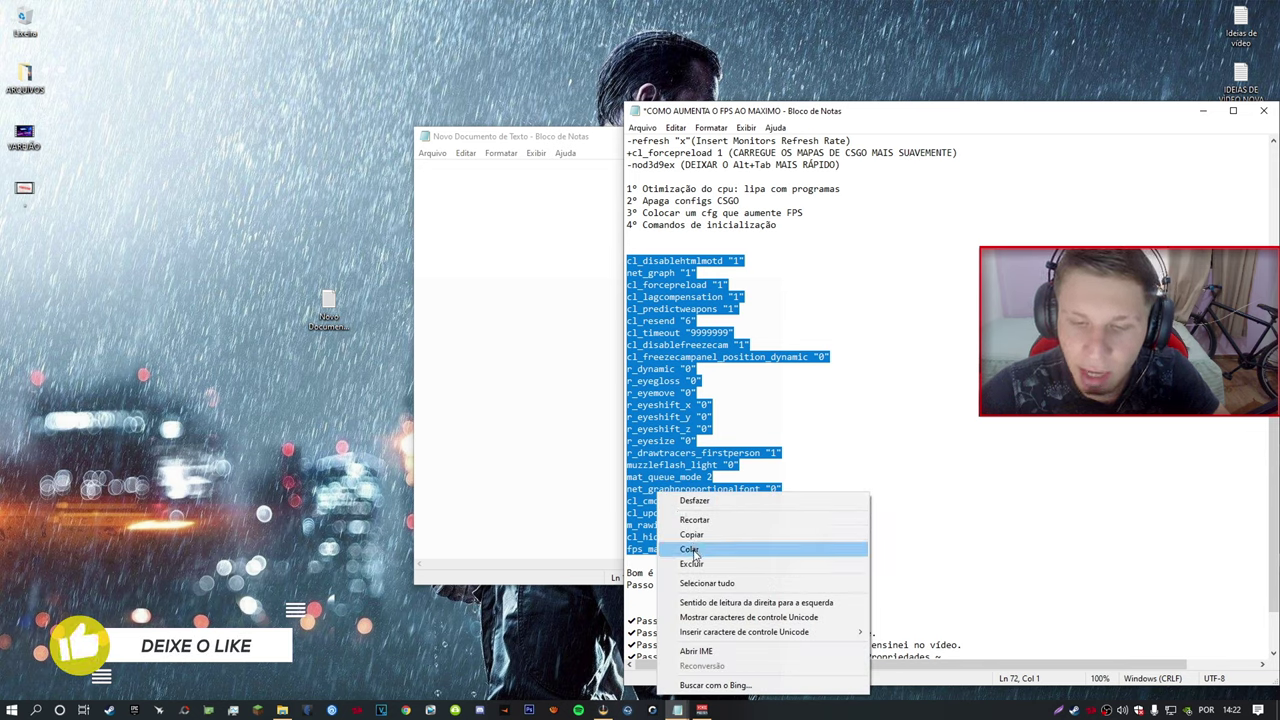
click(690, 531)
click(507, 336)
key(ctrl+v)
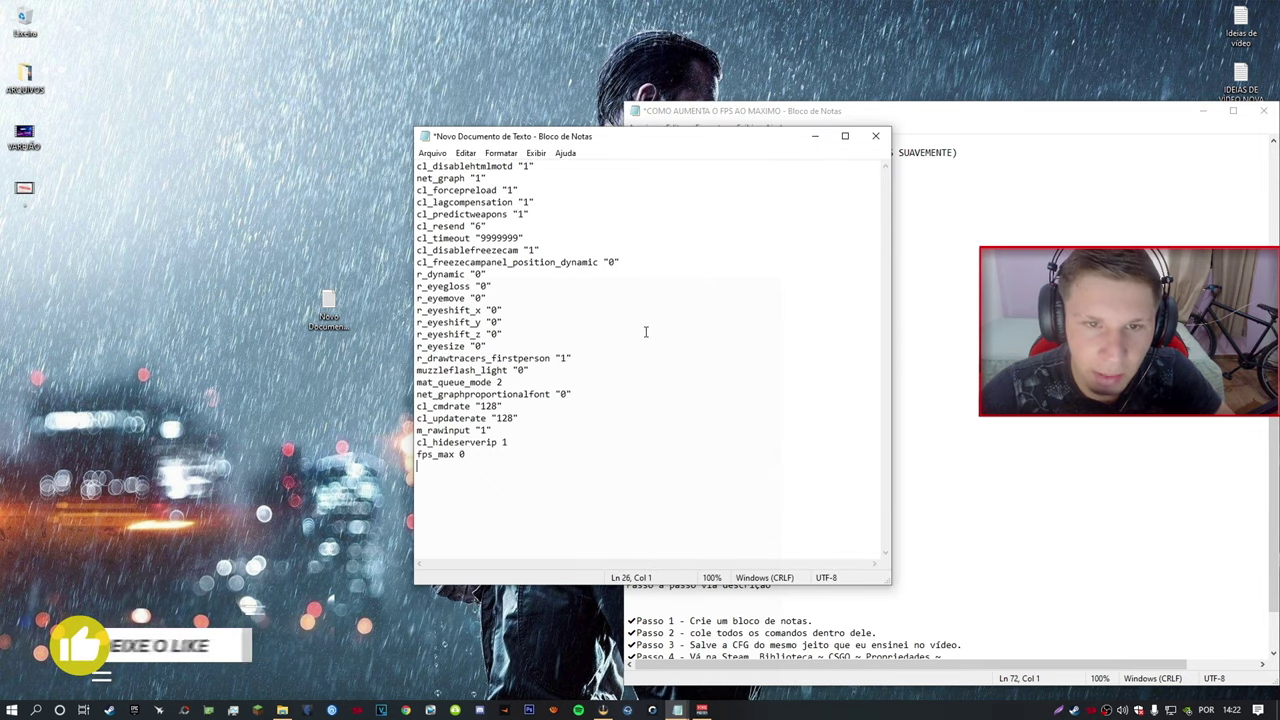
Minimize the notes file, save the new document on the desktop as autoexec.cfg with type Todos os arquivos, and close it
click(1203, 111)
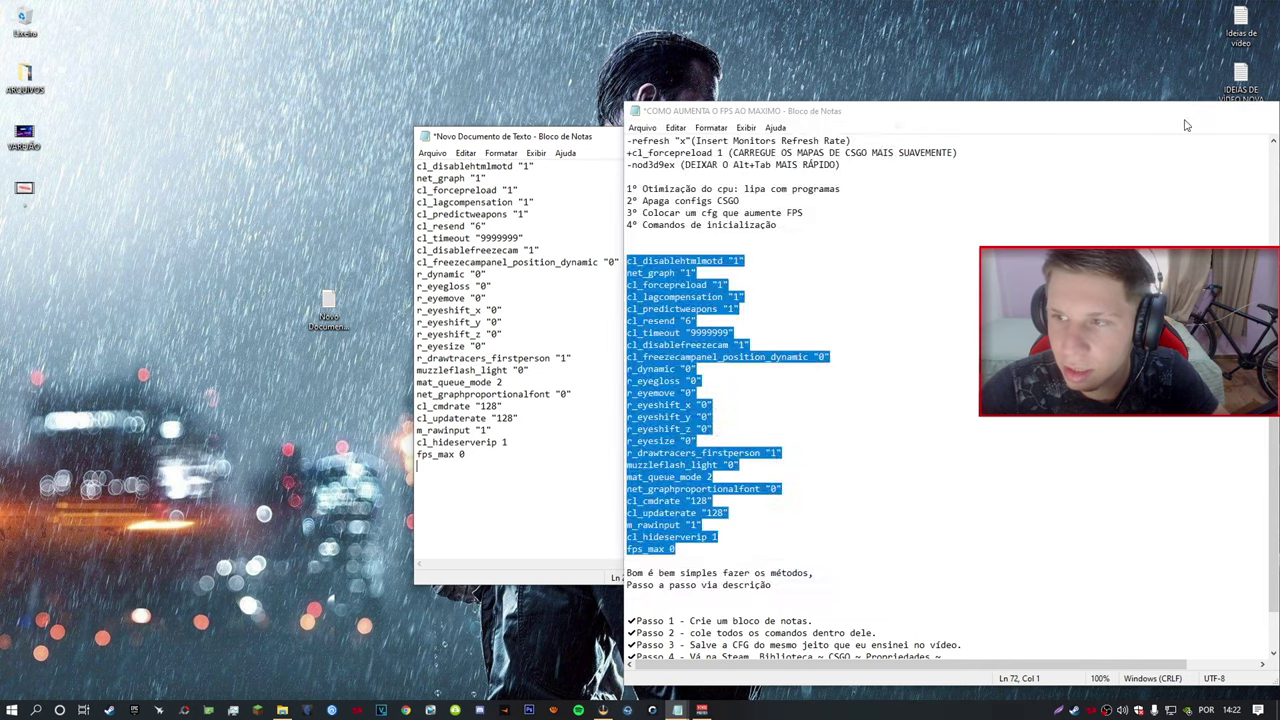
click(433, 153)
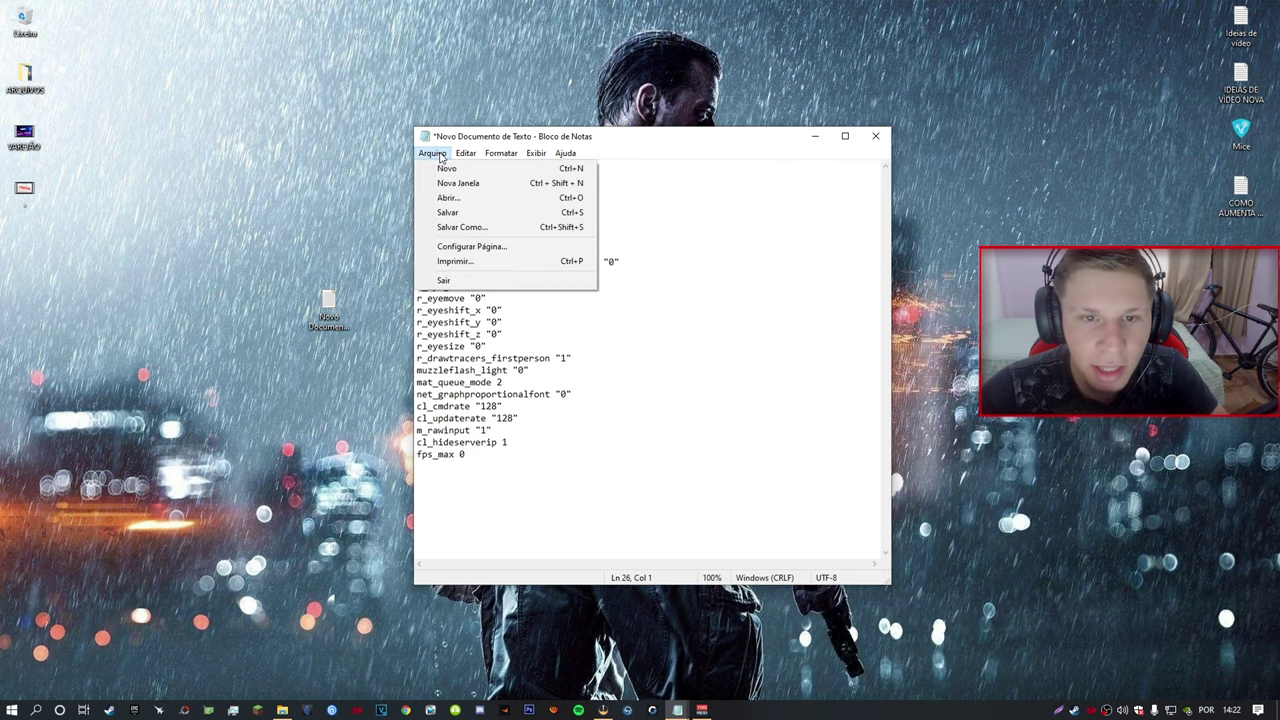
click(452, 229)
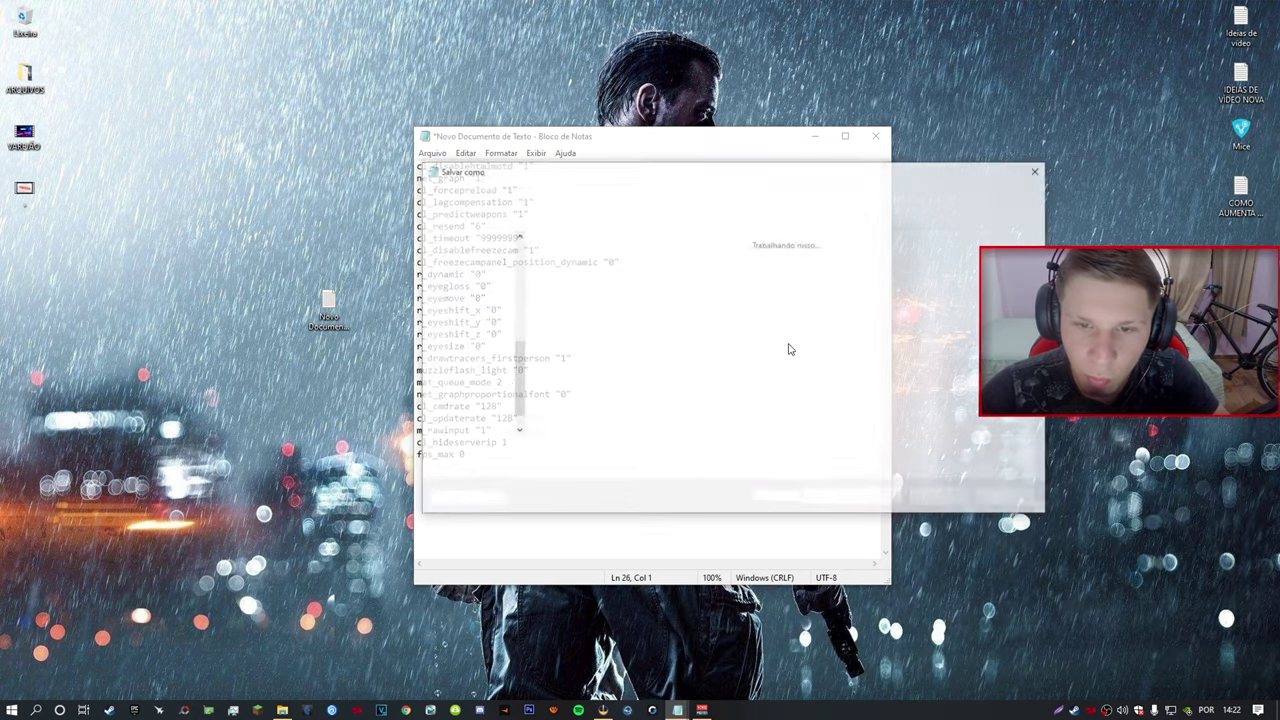
click(553, 468)
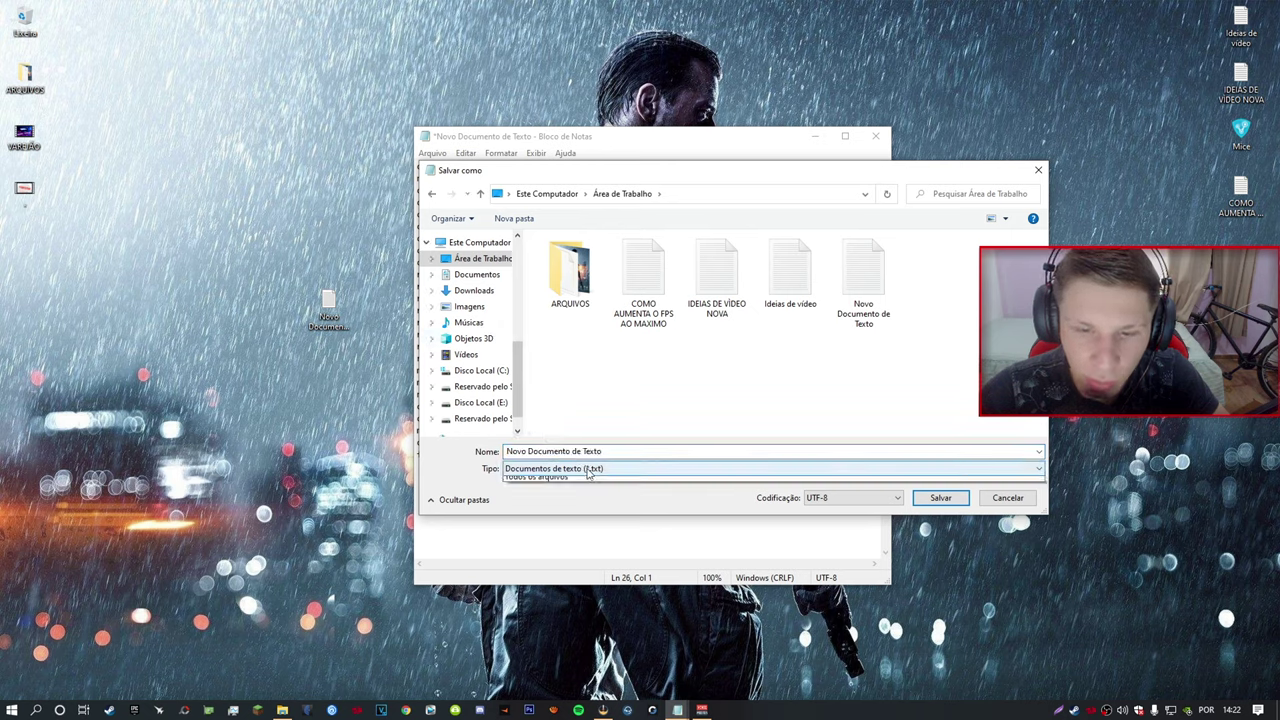
click(550, 494)
click(622, 450)
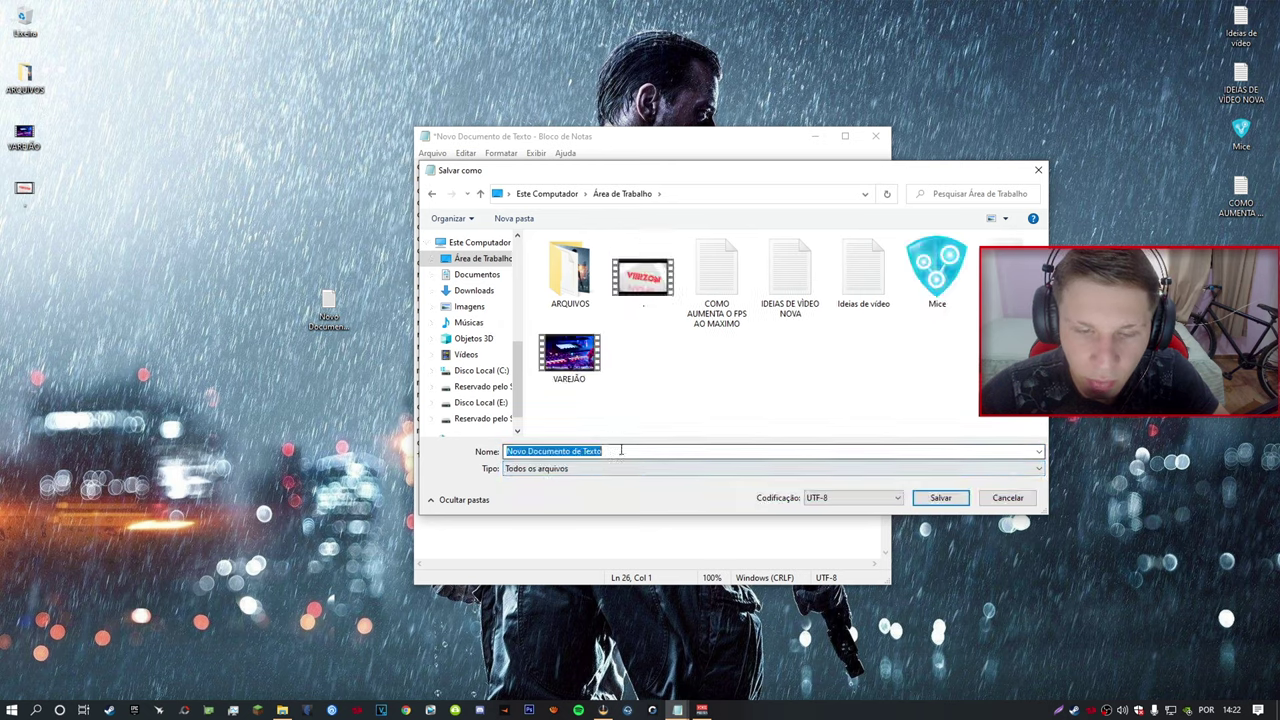
key(BackSpace)
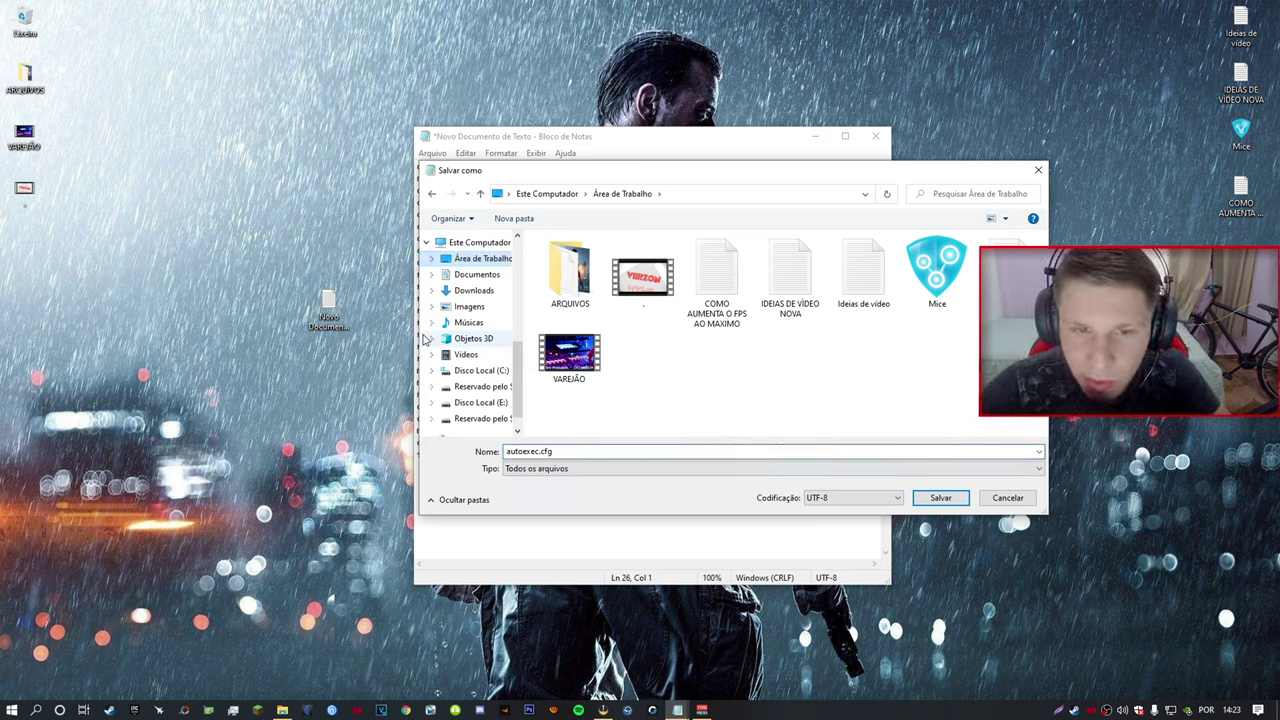
click(916, 500)
click(876, 136)
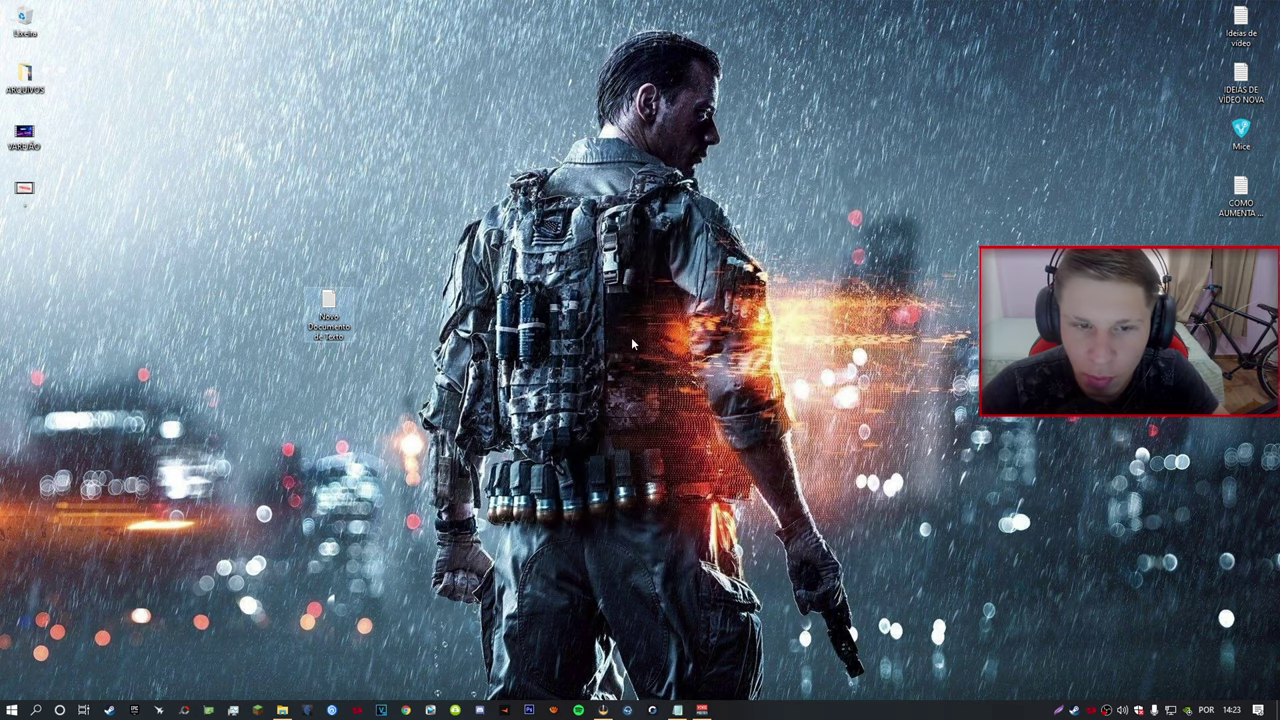
Place the autoexec file in an open area of the desktop and cut it to the clipboard
right_click(508, 216)
click(545, 257)
drag(3, 253, 480, 202)
drag(44, 250, 398, 200)
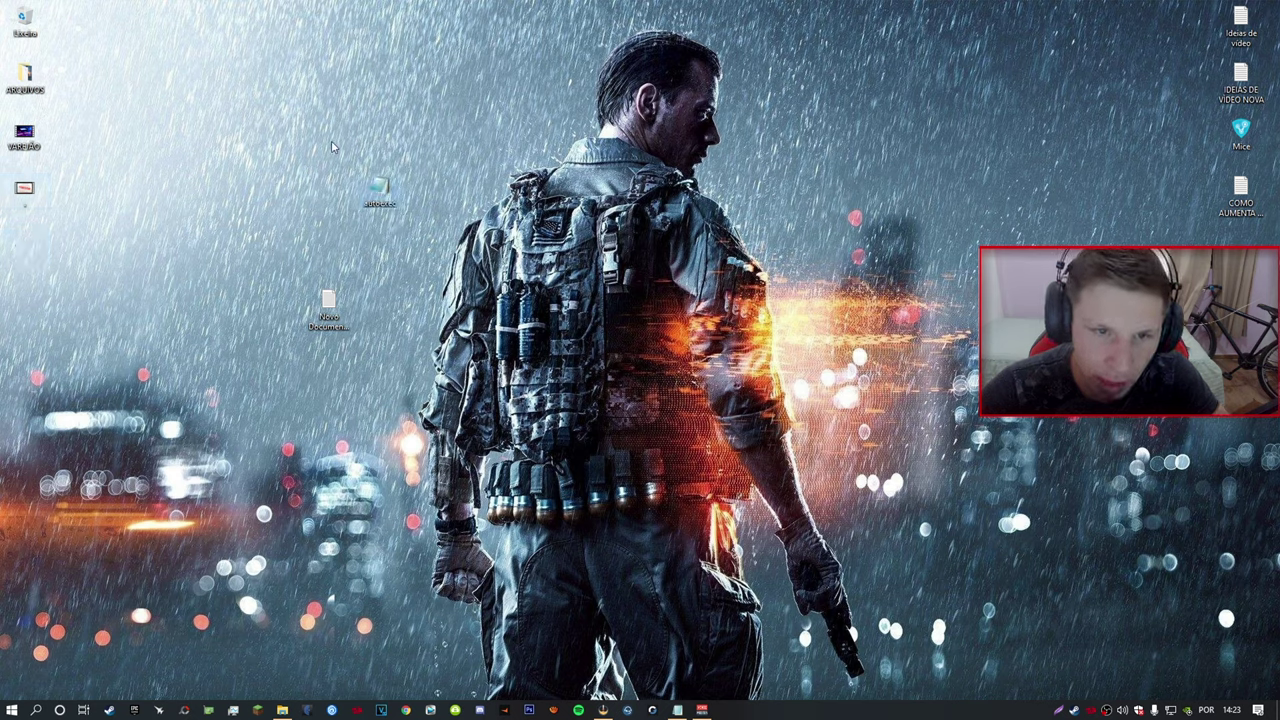
right_click(384, 195)
click(419, 409)
right_click(716, 297)
click(745, 334)
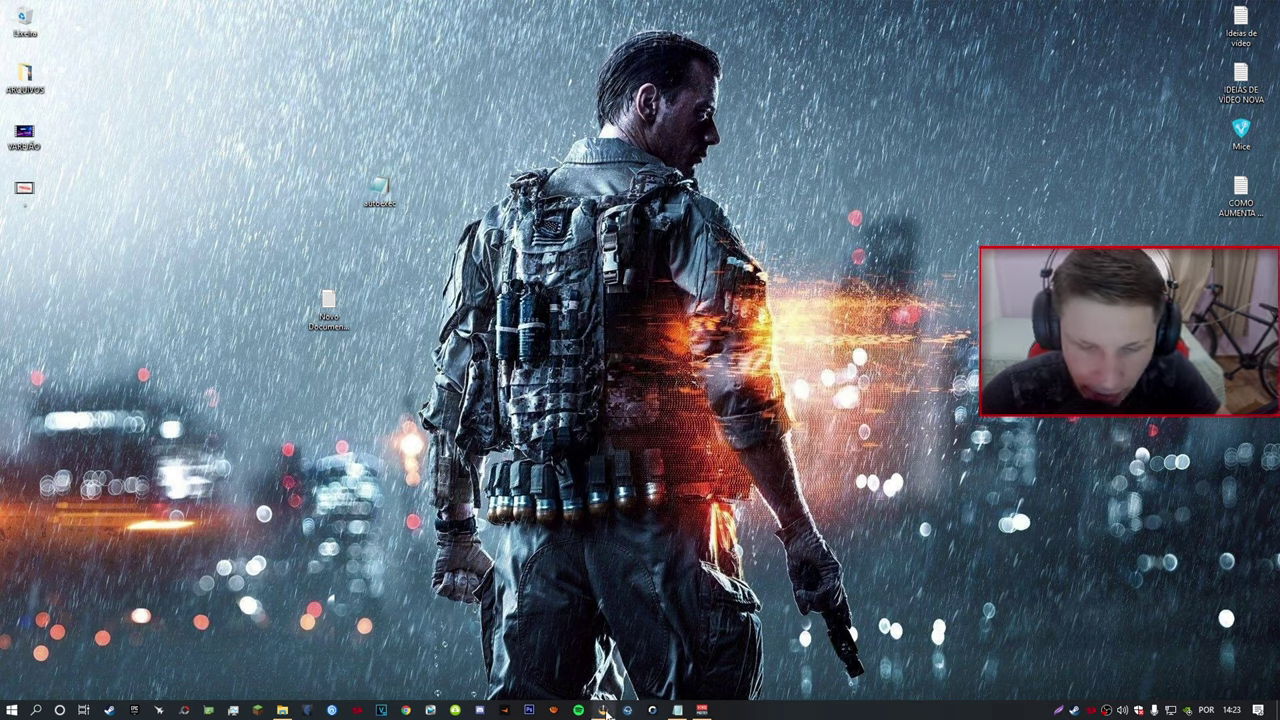
Switch to Steam and open the csgo\cfg folder through the local files of Counter-Strike: Global Offensive
mouse_move(605, 713)
click(283, 711)
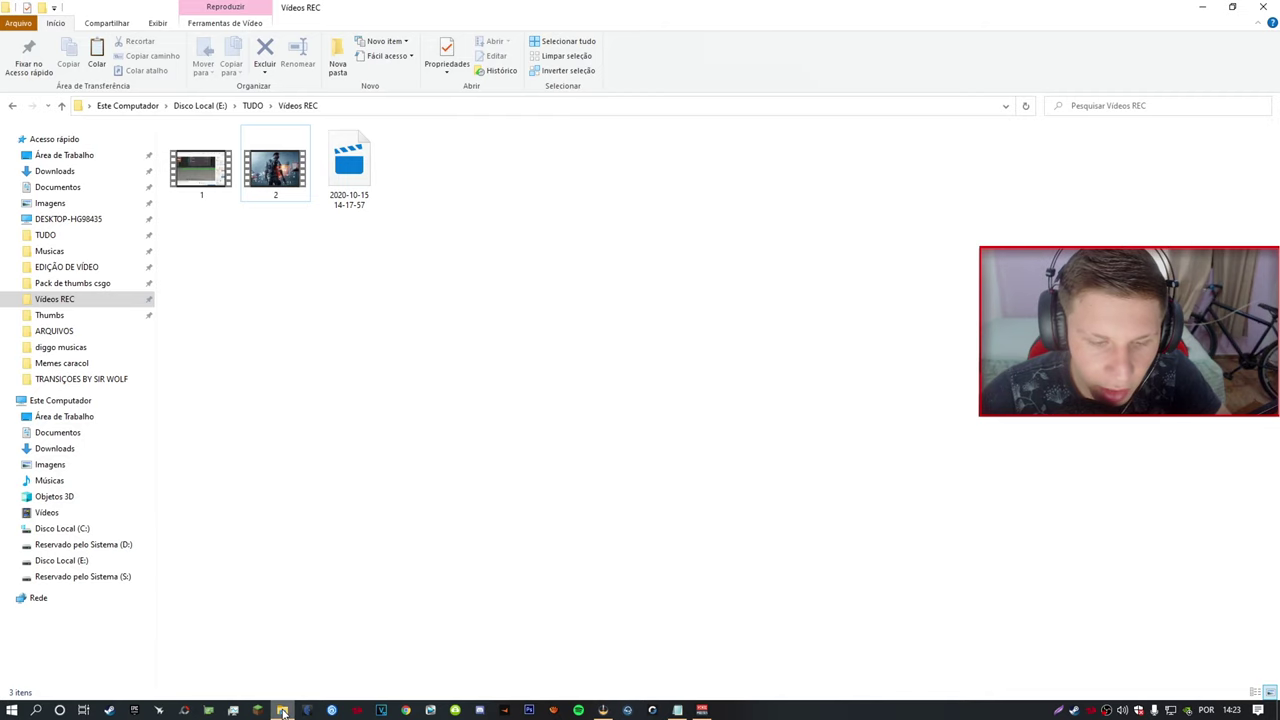
click(284, 711)
click(1074, 710)
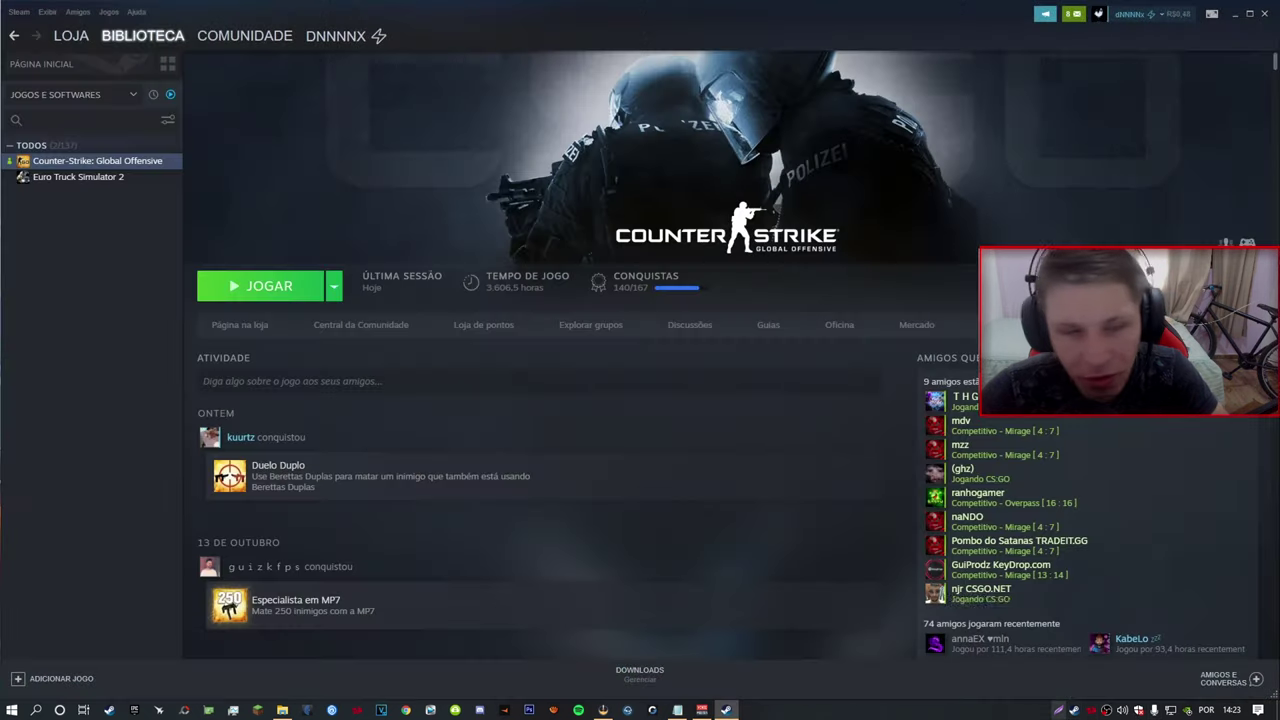
right_click(93, 161)
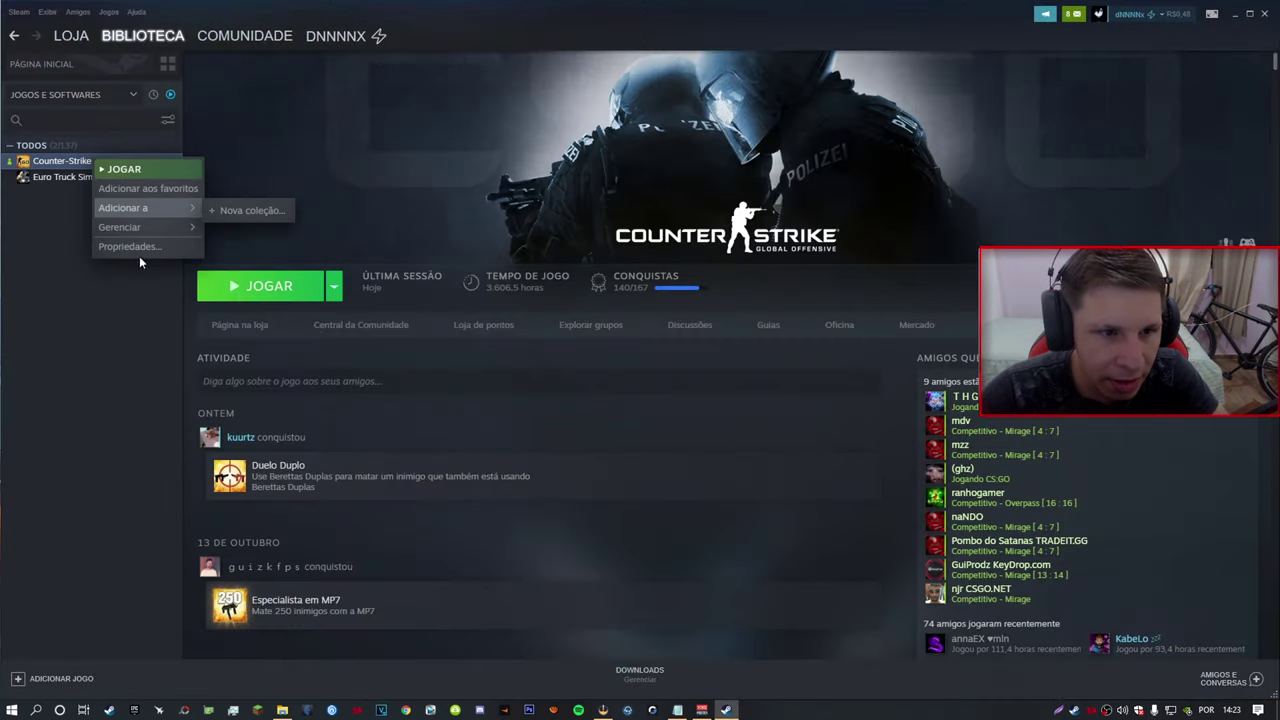
click(125, 248)
click(590, 176)
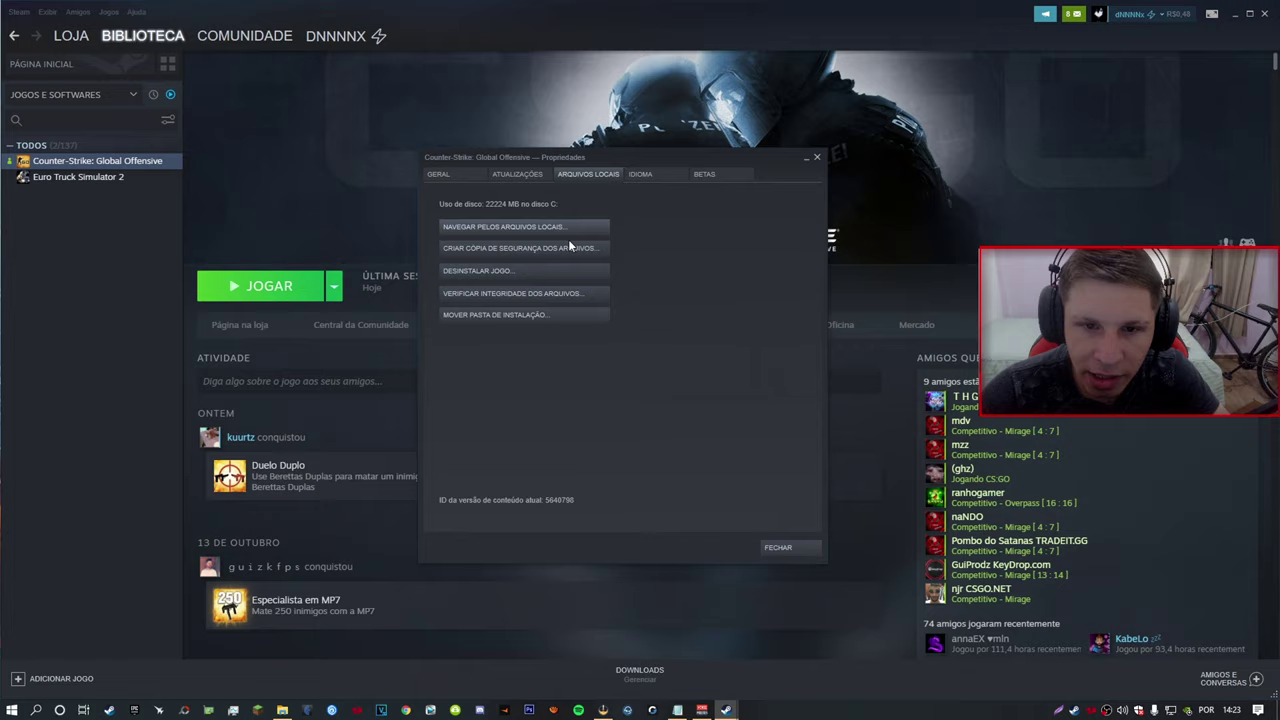
click(553, 230)
double_click(191, 163)
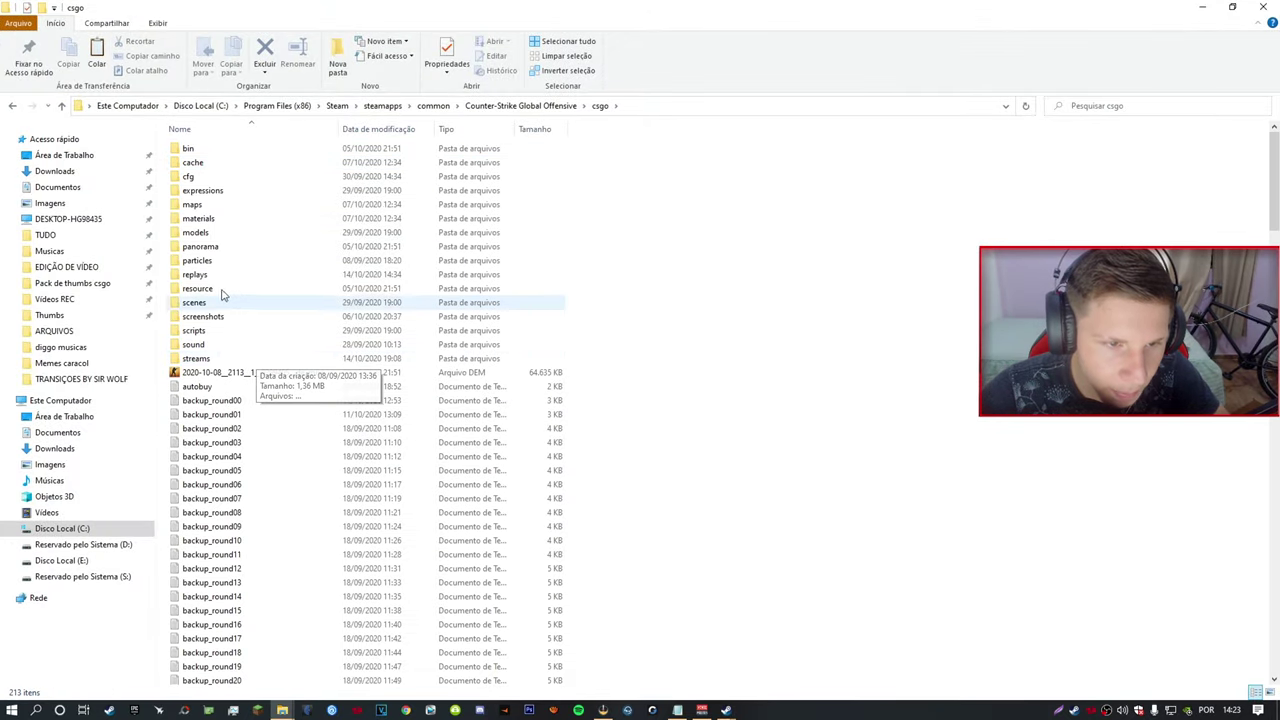
double_click(200, 176)
Paste the cut autoexec file into the cfg folder, replacing the existing one, and close the game's properties
right_click(675, 316)
click(706, 405)
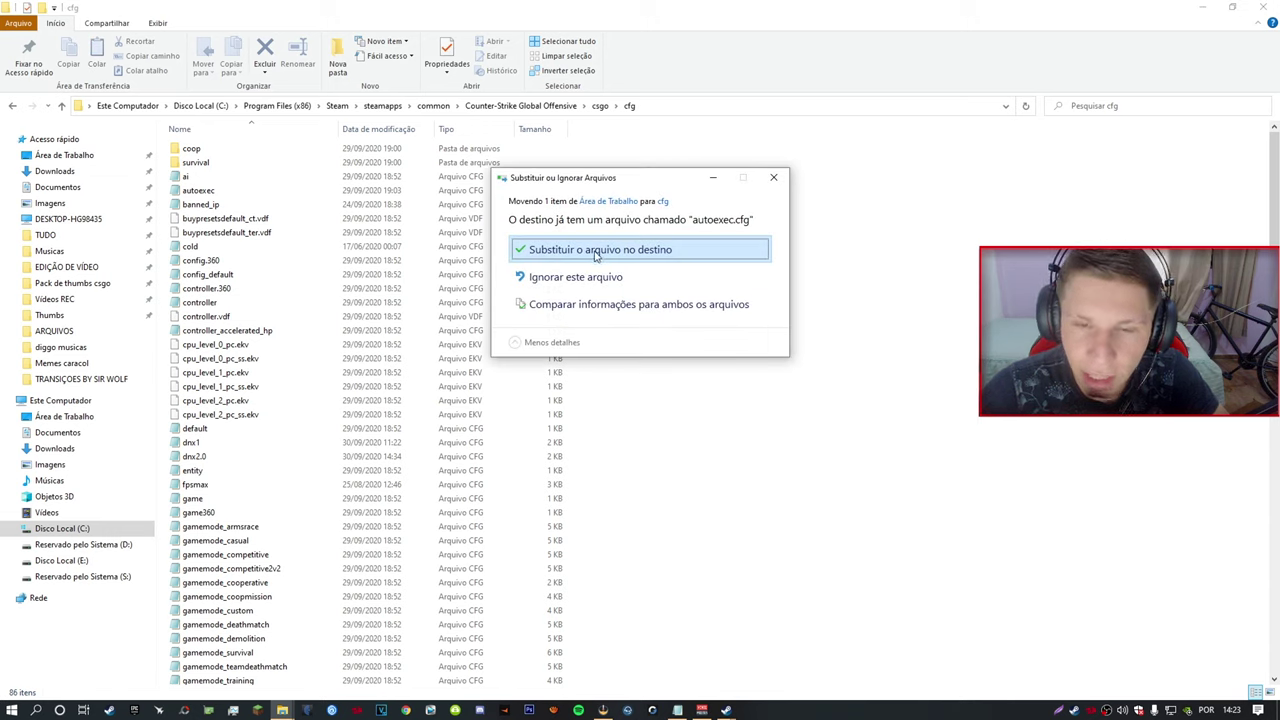
click(596, 254)
scroll(672, 290, up, 10)
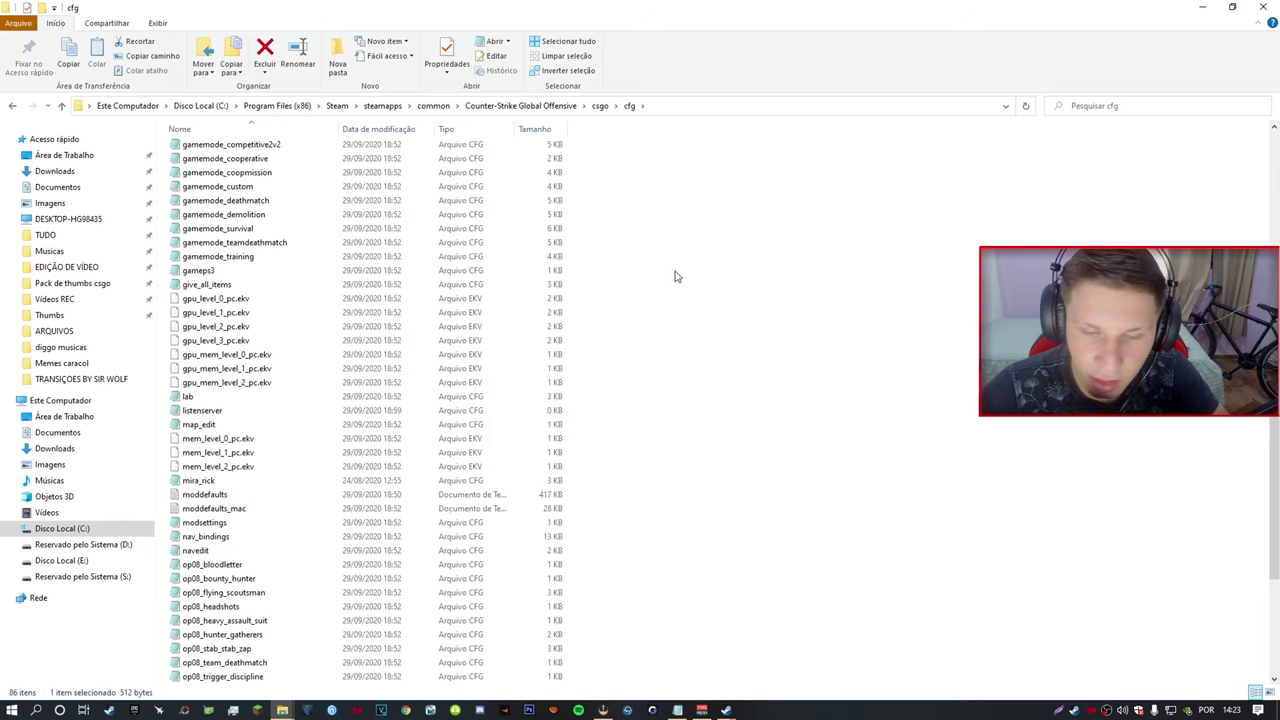
key(alt+Tab)
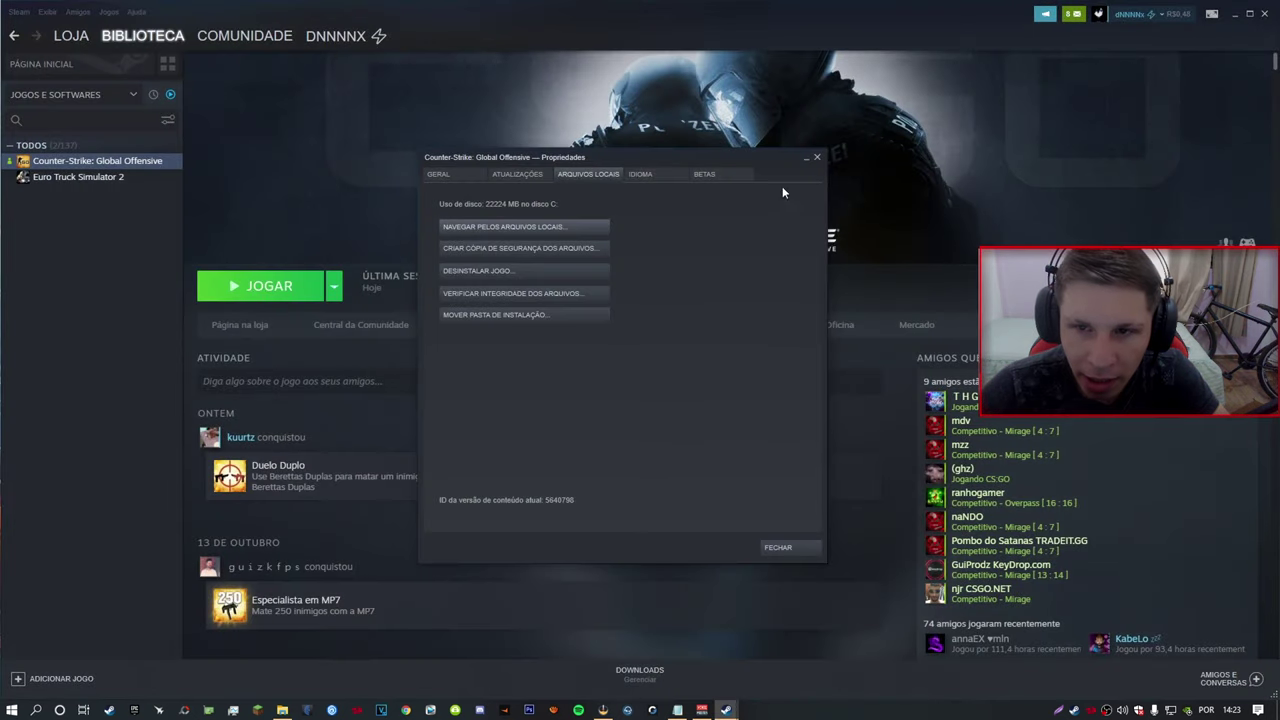
click(816, 157)
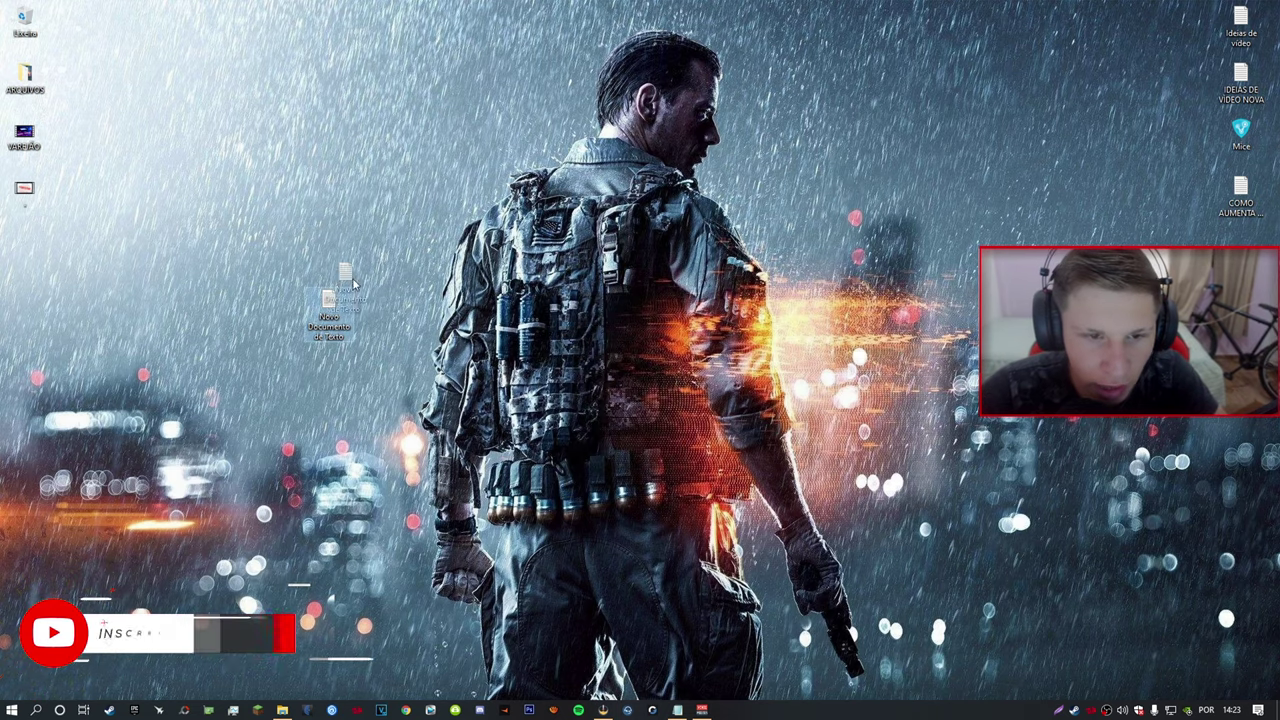
Delete the leftover Novo Documento de Texto file from the desktop and refresh the desktop
drag(328, 318, 248, 148)
key(Delete)
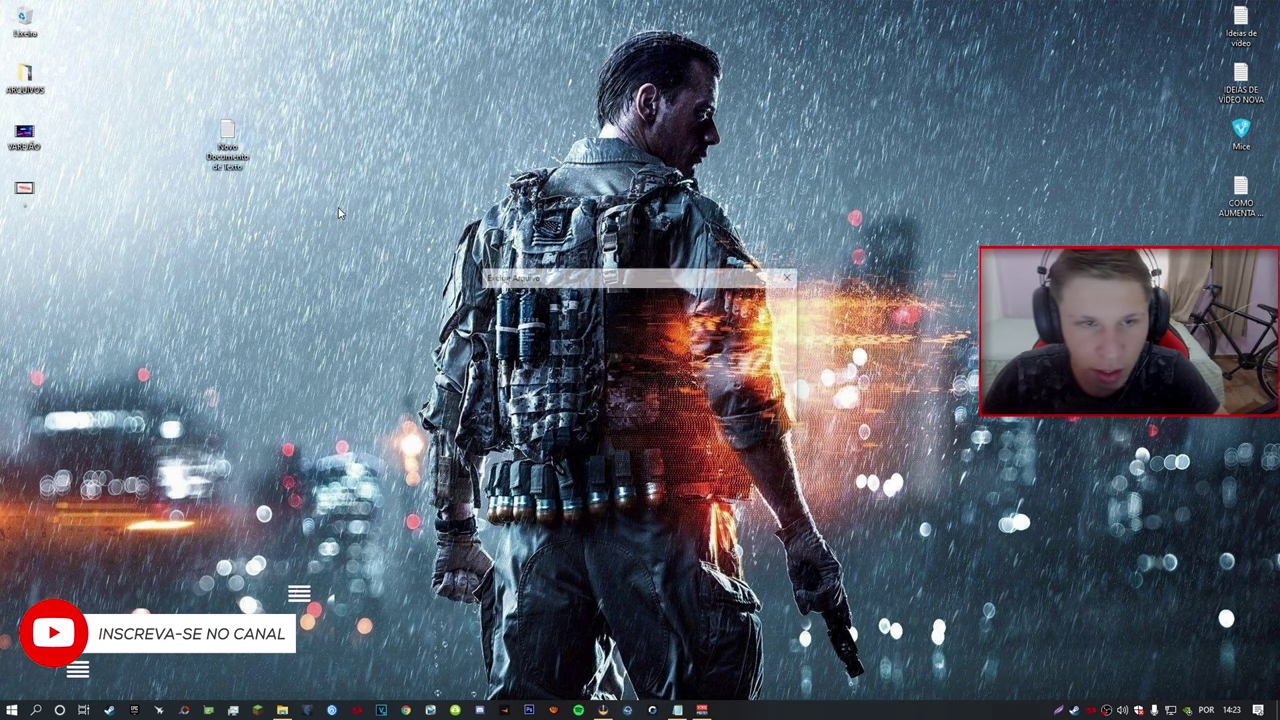
key(Return)
right_click(287, 268)
key(Escape)
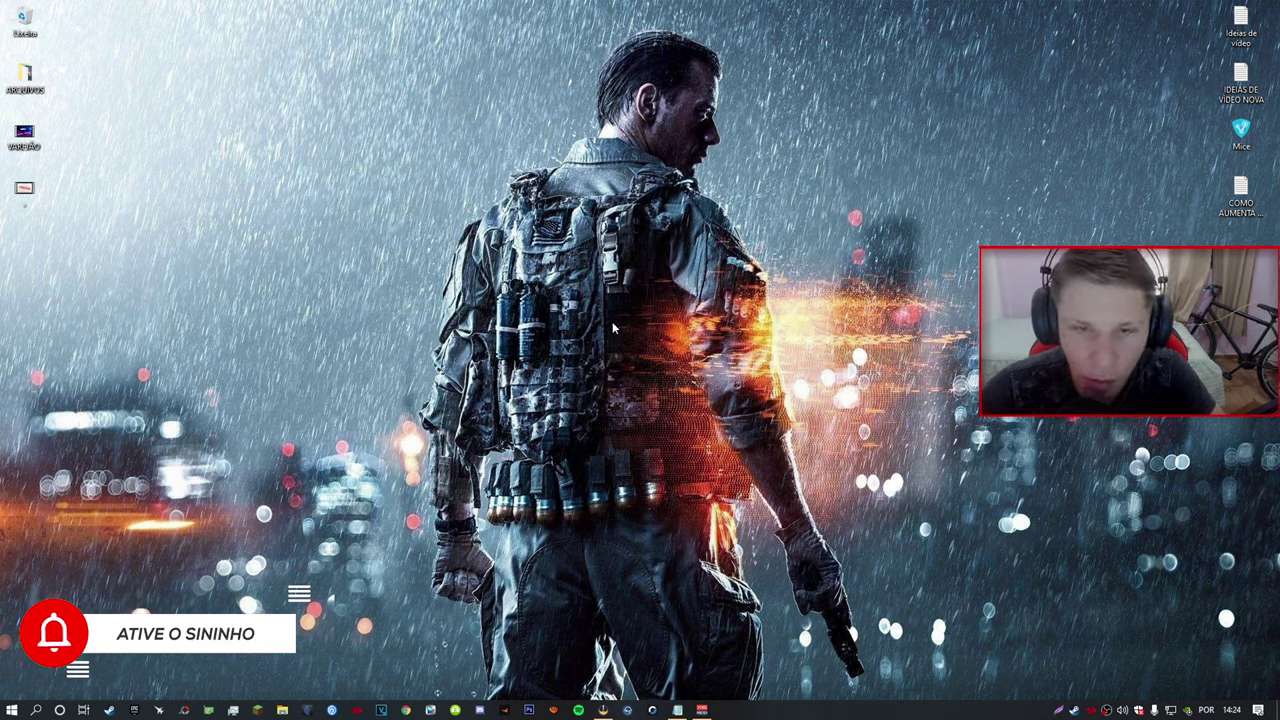
right_click(347, 260)
click(385, 298)
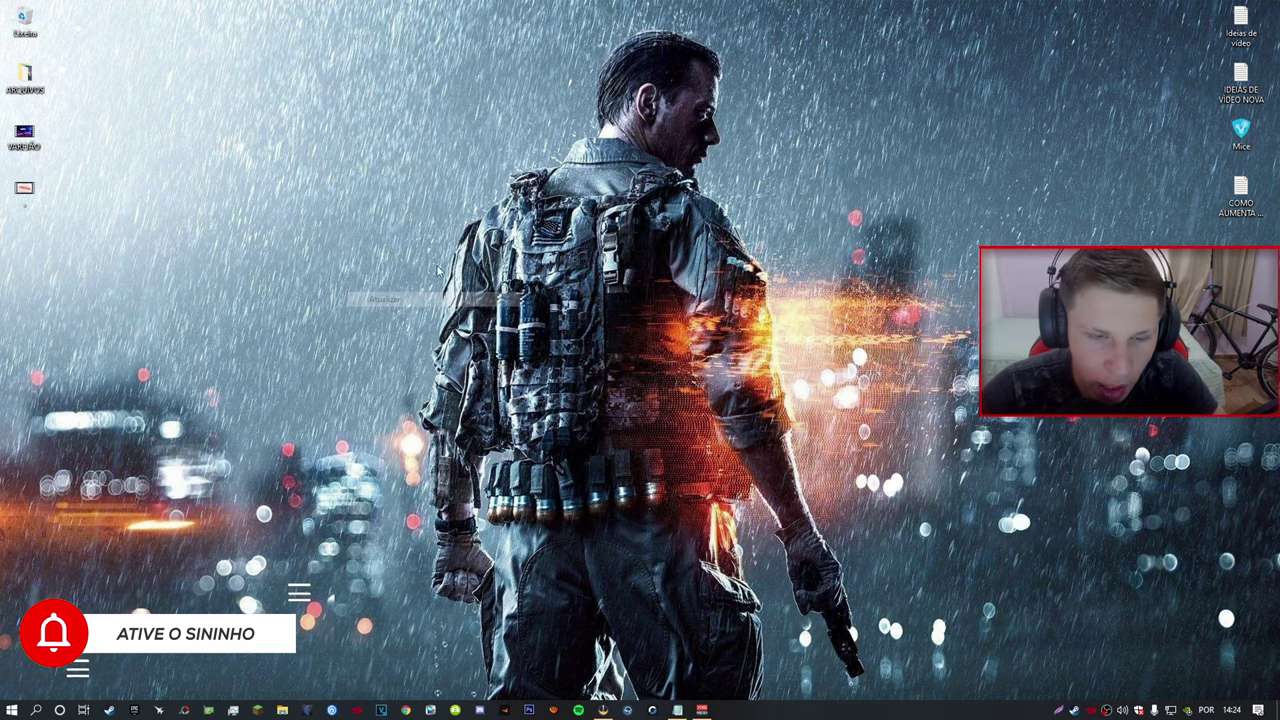
Refresh the desktop and open the Windows Temp folder by running temp
right_click(328, 195)
click(376, 236)
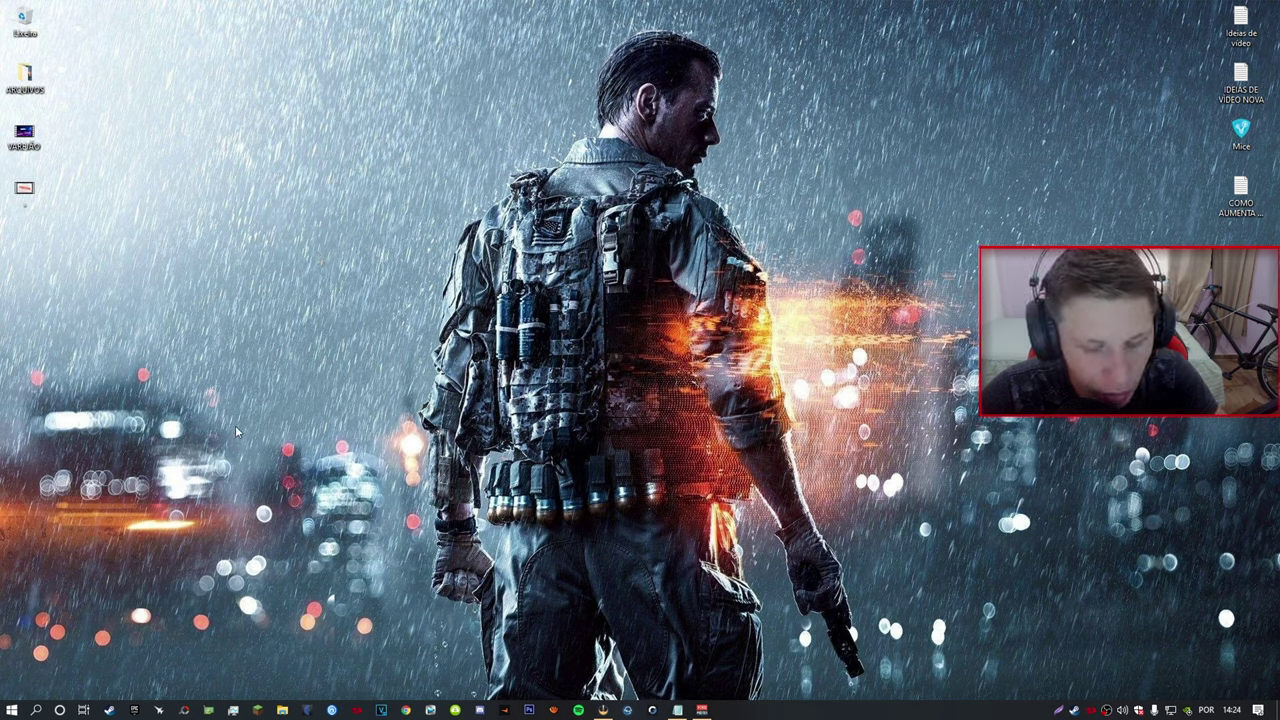
key(super+r)
key(BackSpace)
text(temp)
key(Return)
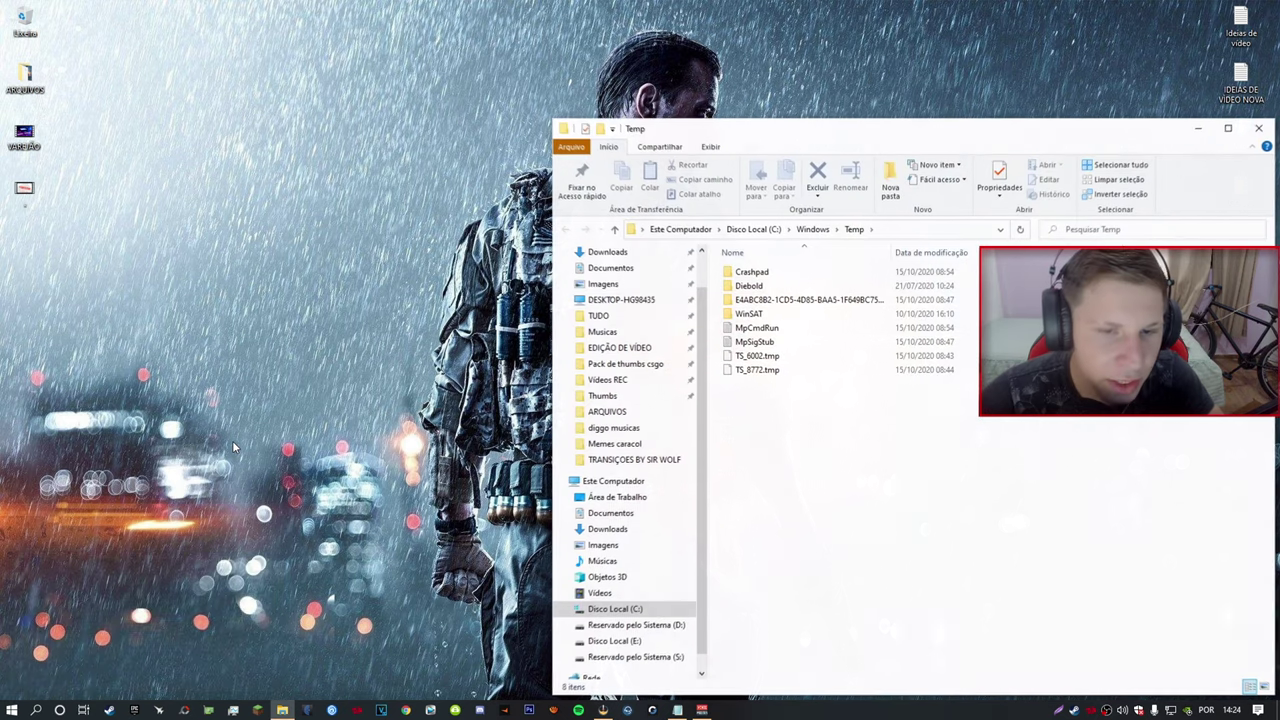
Delete everything in the Windows Temp folder, granting administrator permission for all items and skipping the Warsaw folder, and close the window
drag(835, 480, 785, 222)
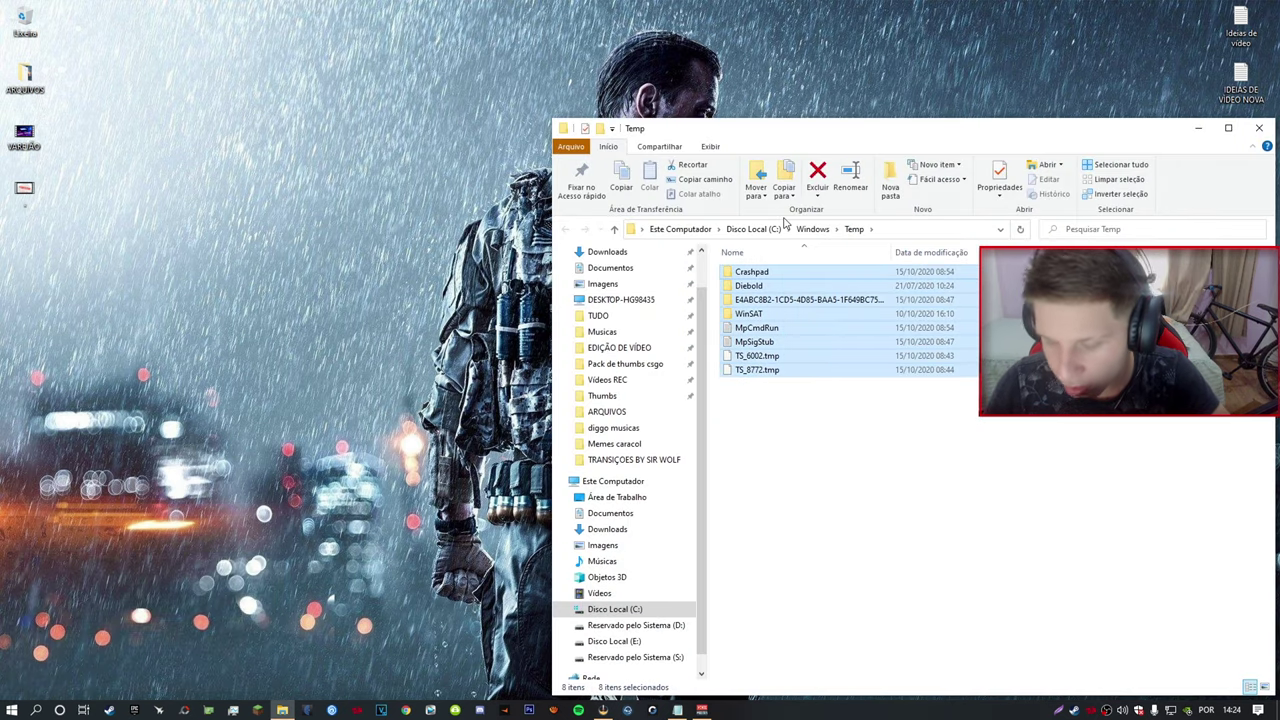
key(Delete)
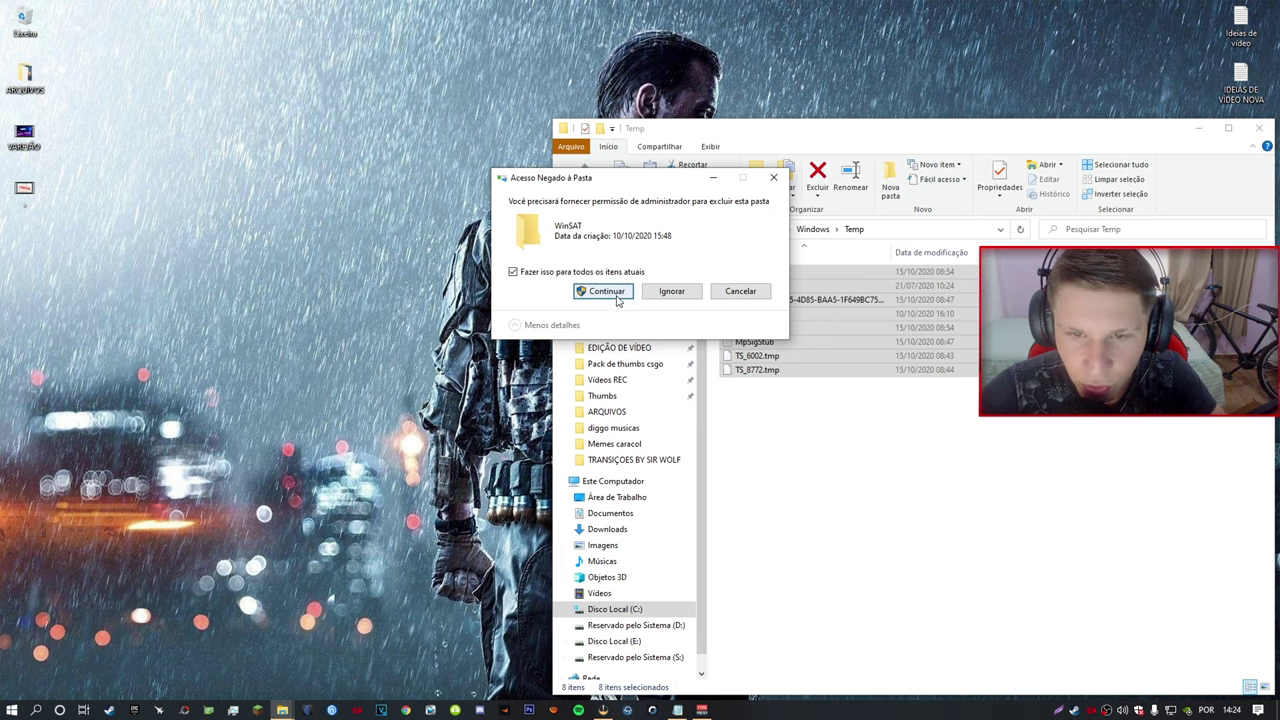
click(602, 294)
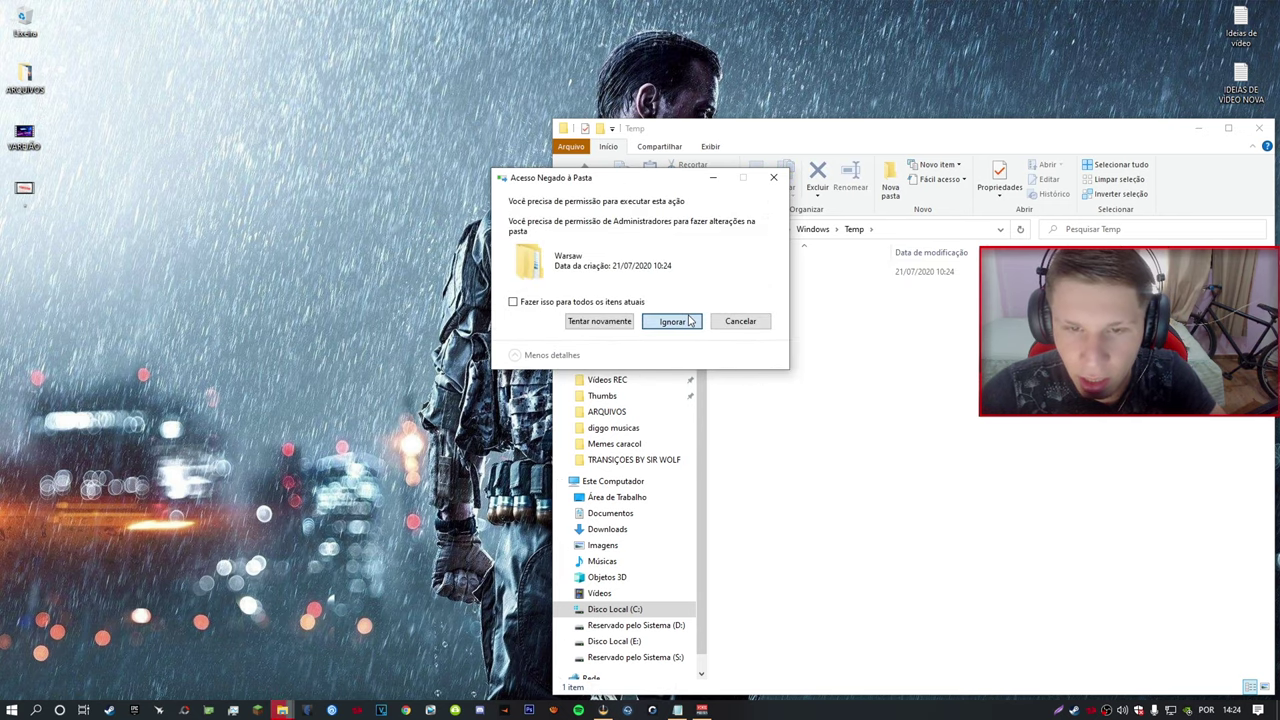
click(669, 320)
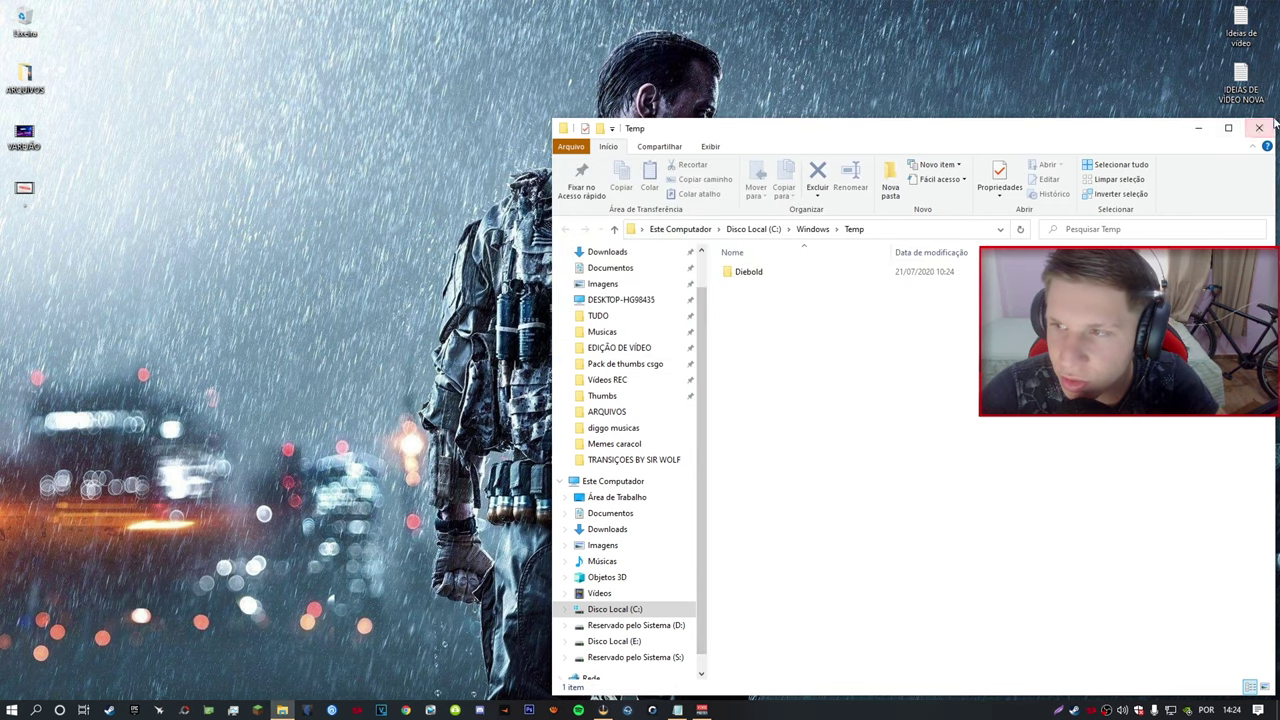
click(1259, 128)
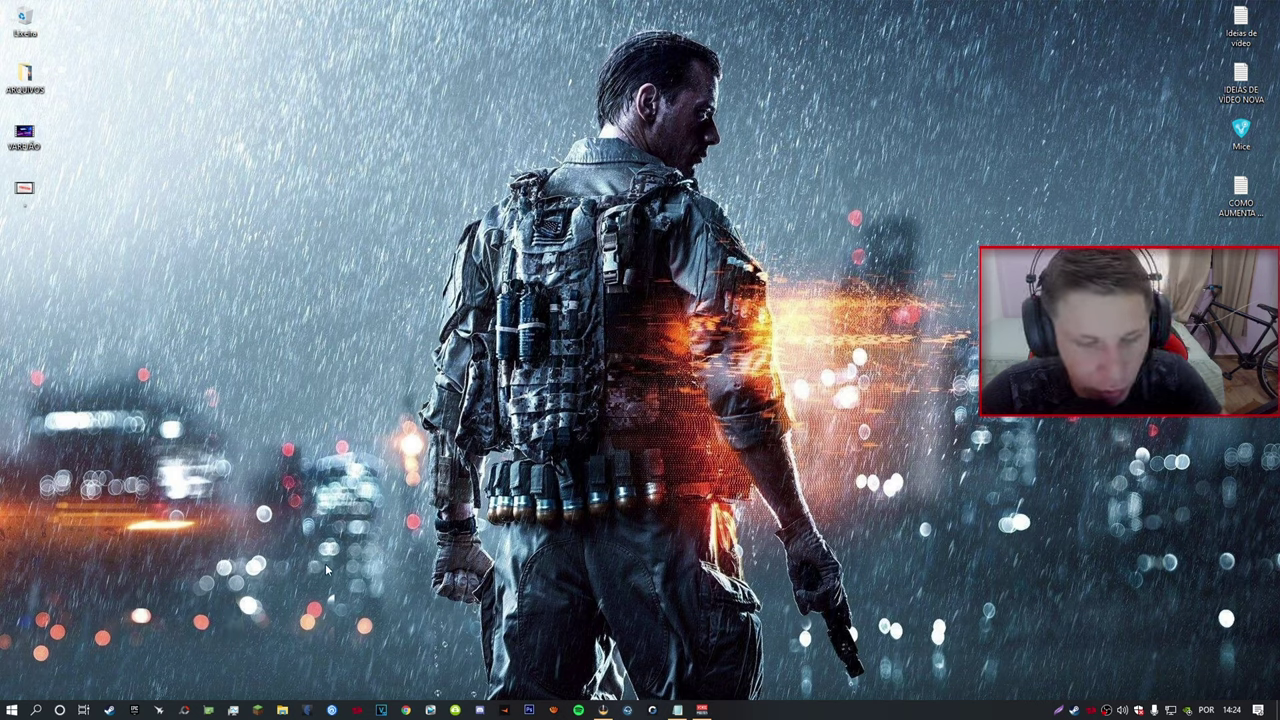
Open the user profile's temporary files folder by running %temp%
key(super+r)
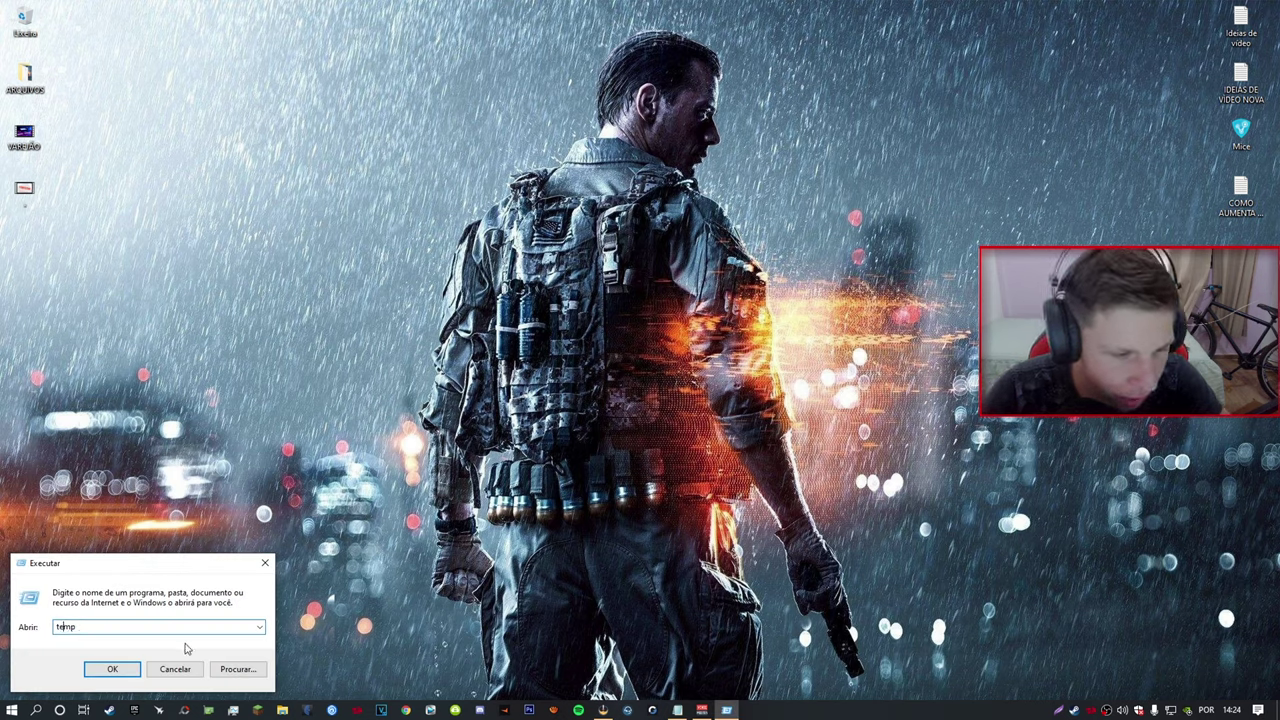
key(Home)
text(%)
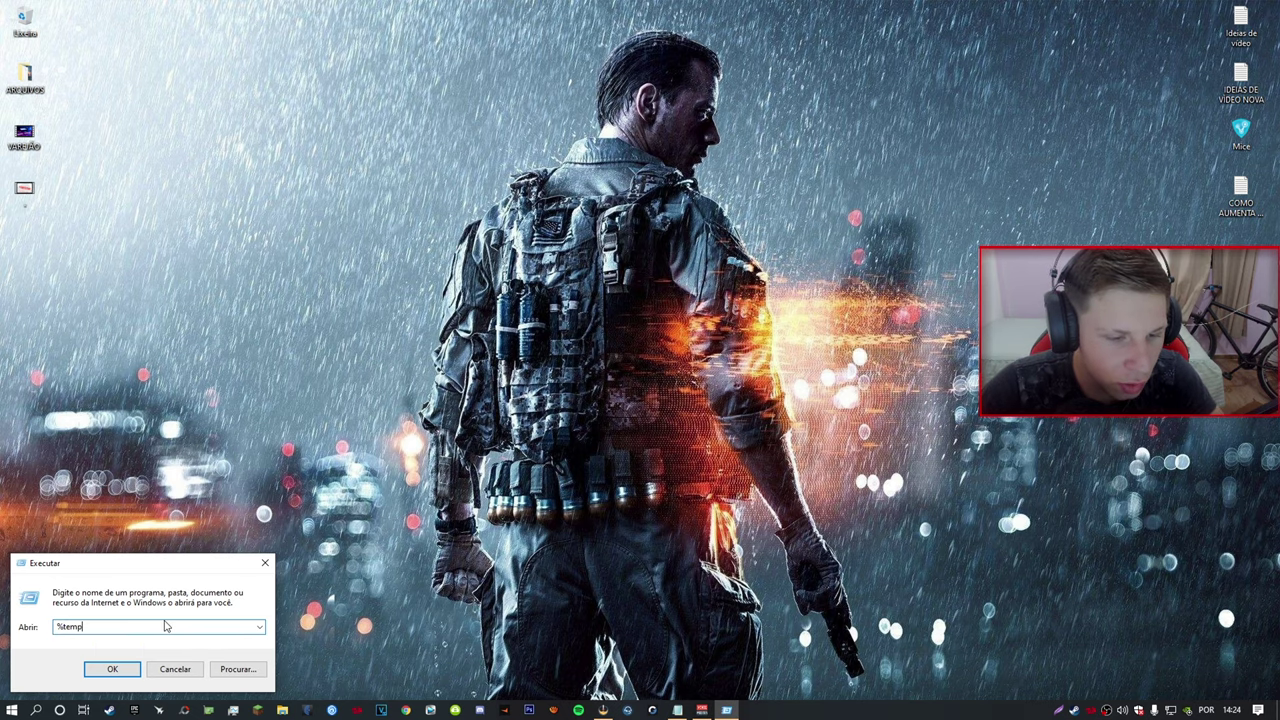
text(%)
click(112, 668)
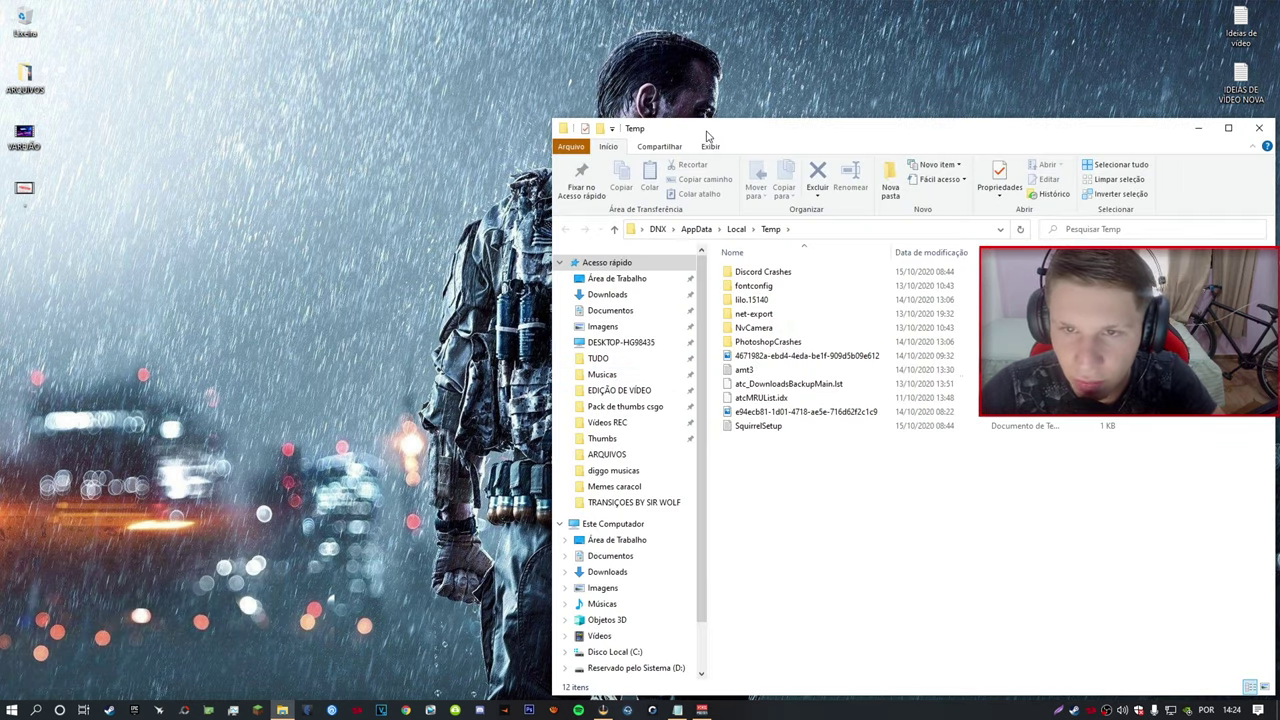
Permanently delete all files and folders in the AppData\Local\Temp folder, close its window and refresh the desktop
drag(706, 135, 370, 130)
drag(444, 470, 487, 228)
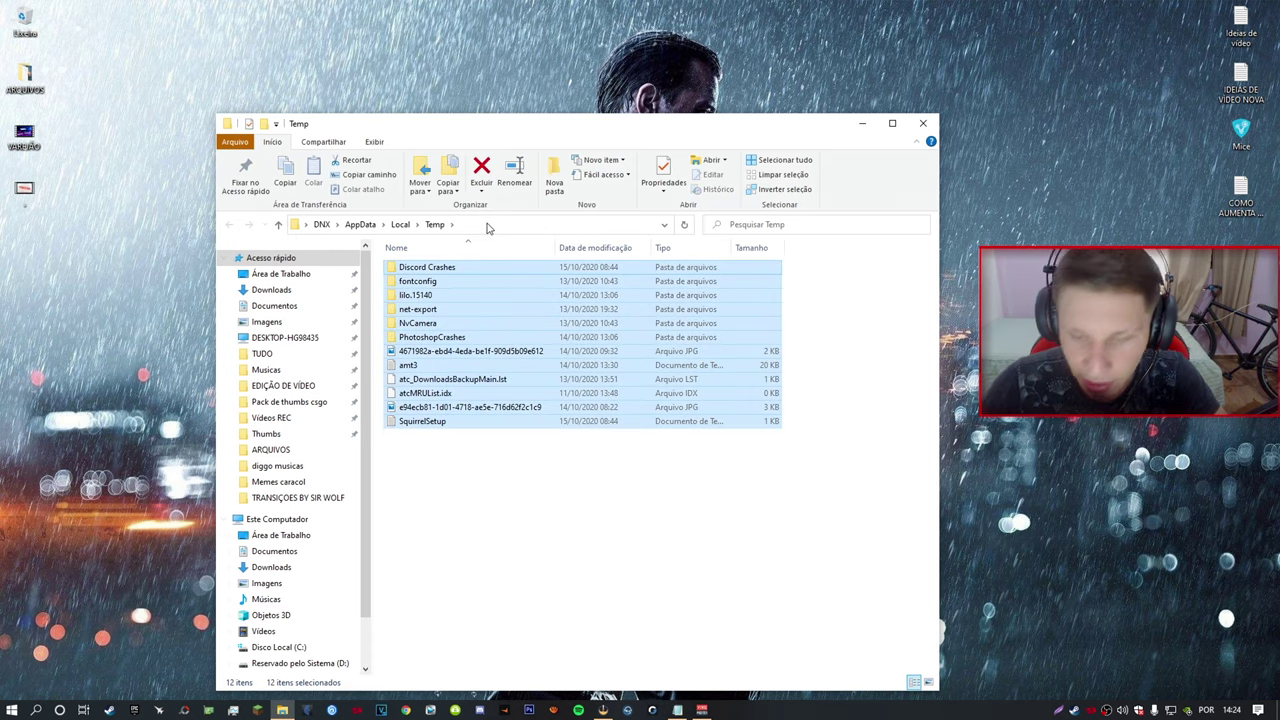
key(shift+Delete)
key(Return)
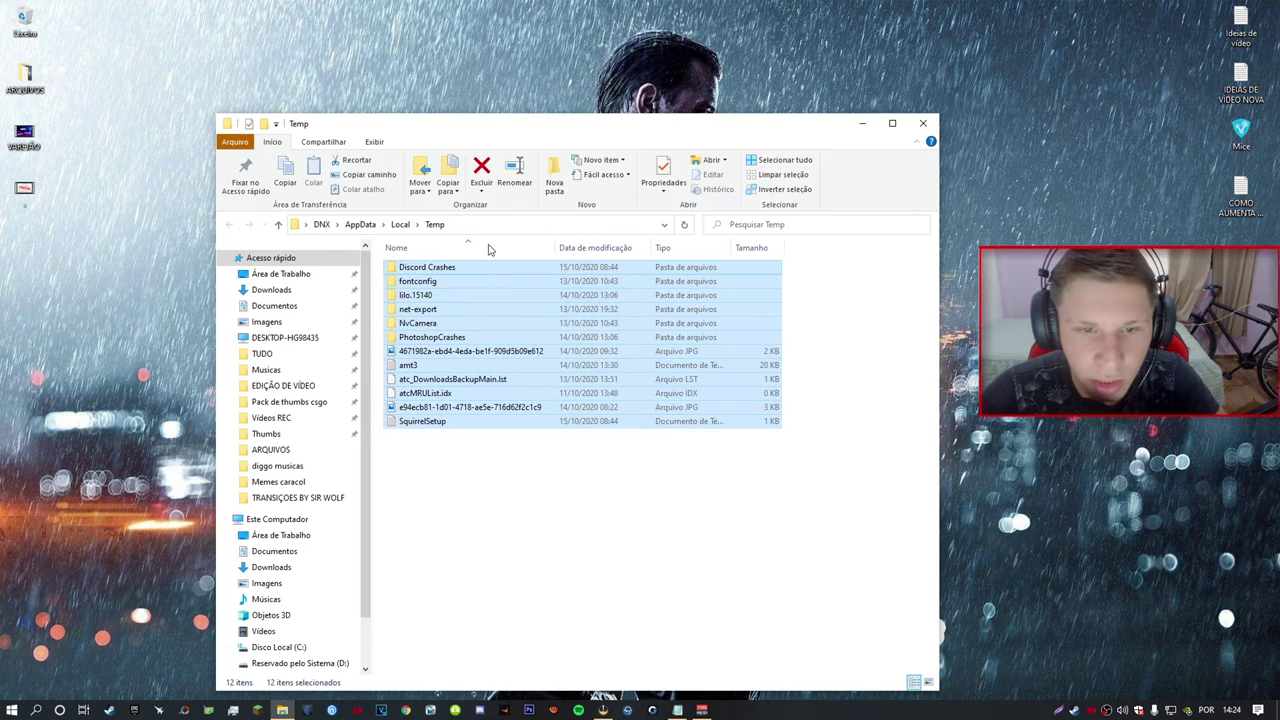
click(923, 123)
right_click(330, 282)
click(365, 316)
Open the Windows Prefetch folder by running prefetch
key(super+r)
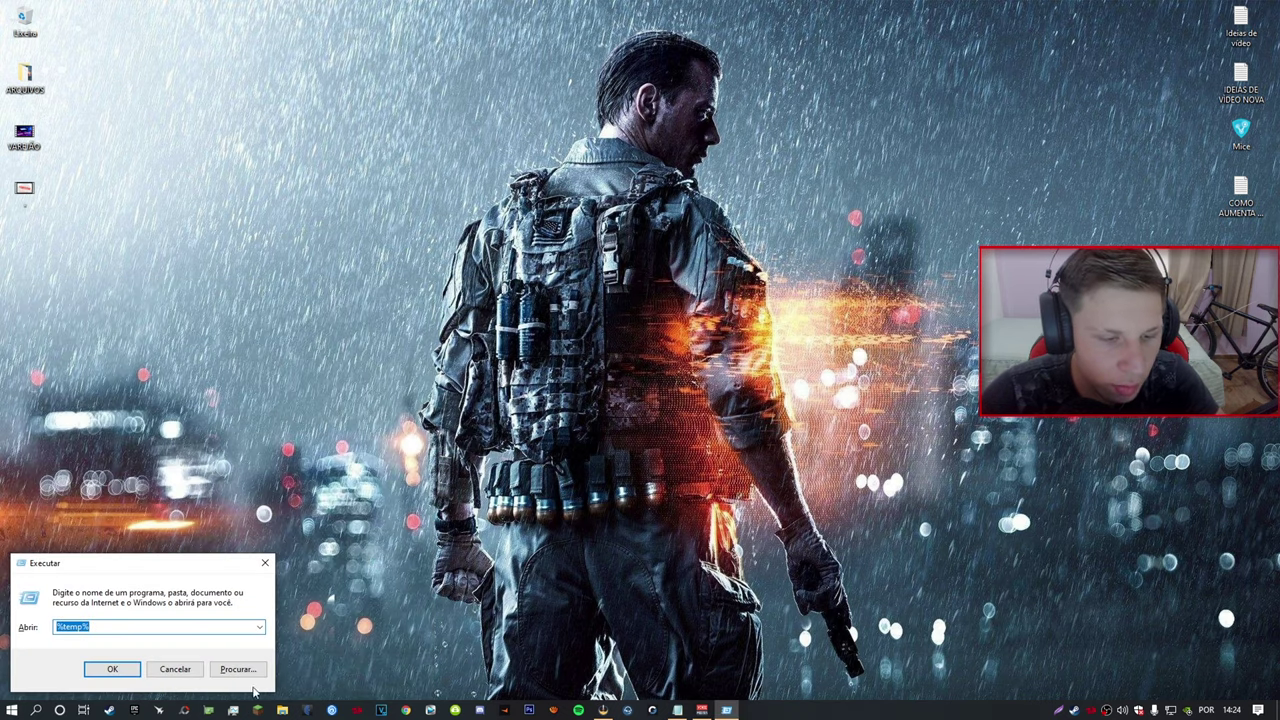
key(BackSpace)
text(prefetch)
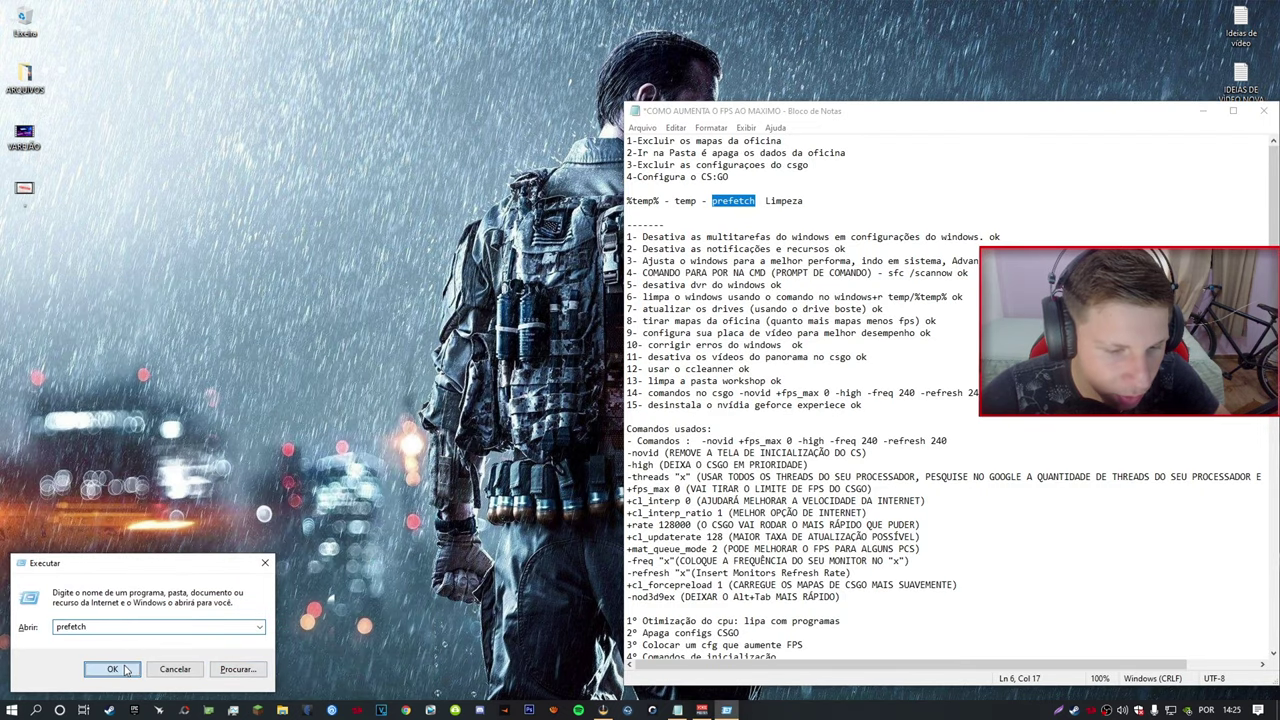
click(112, 669)
click(636, 376)
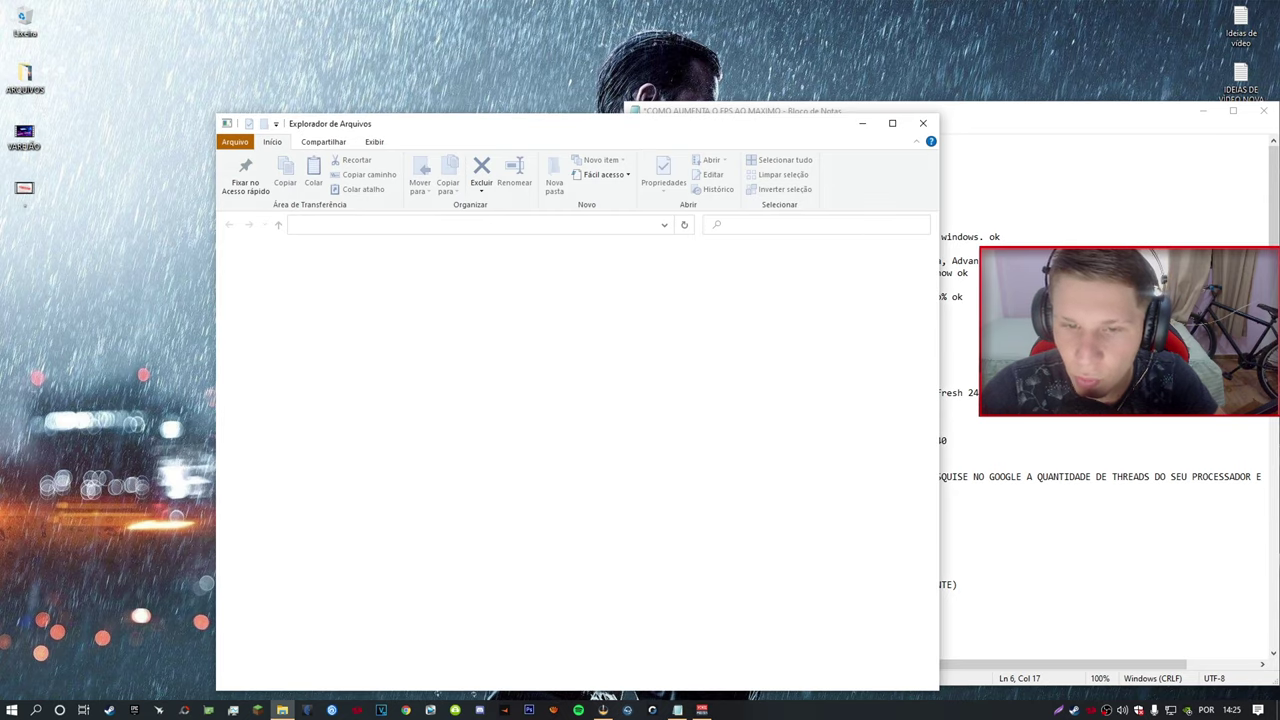
Maximize the Prefetch window, delete all of its files while skipping the PfPre_8605b989.mkd file in use, and close the folder
scroll(690, 390, down, 5)
scroll(650, 427, down, 20)
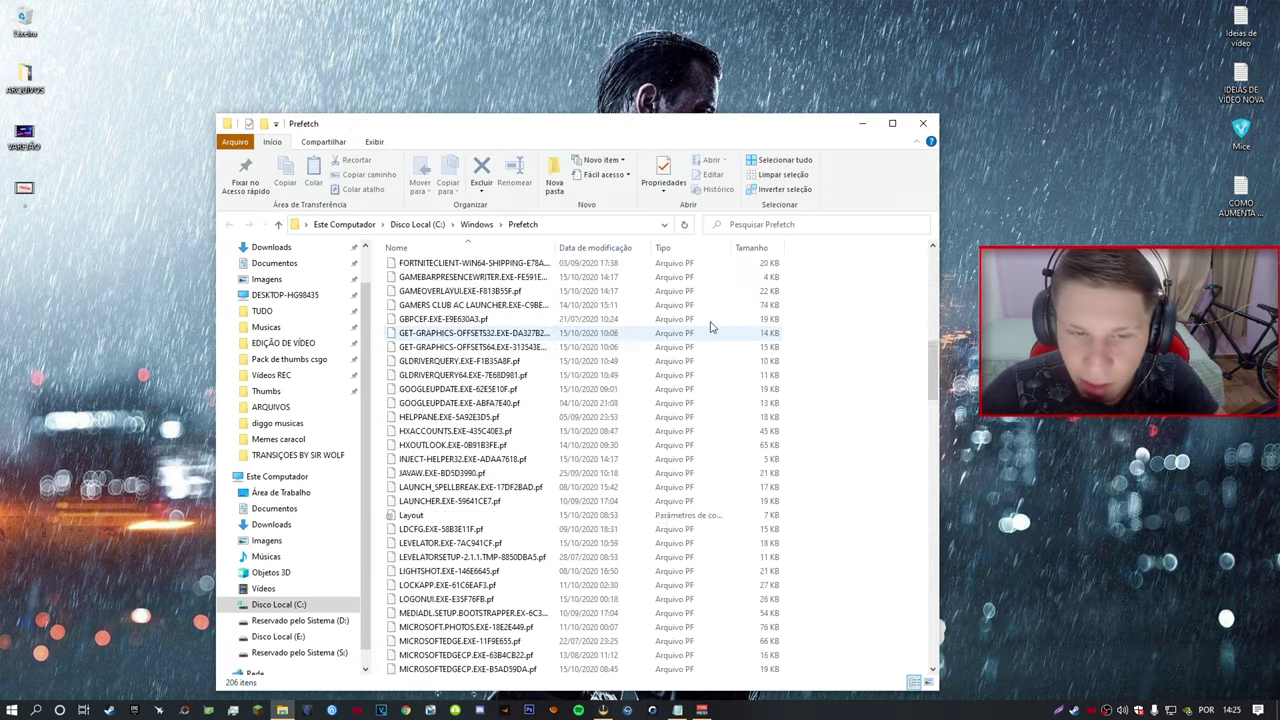
scroll(752, 288, up, 20)
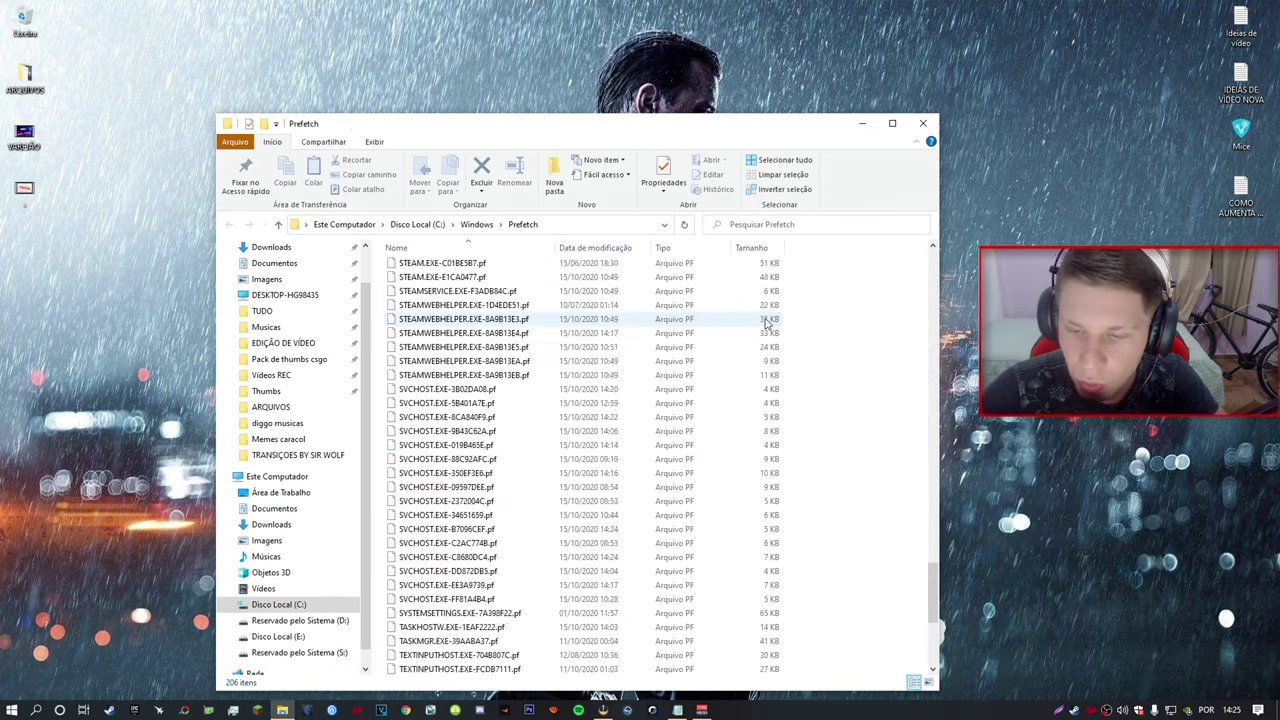
click(892, 123)
scroll(565, 293, up, 10)
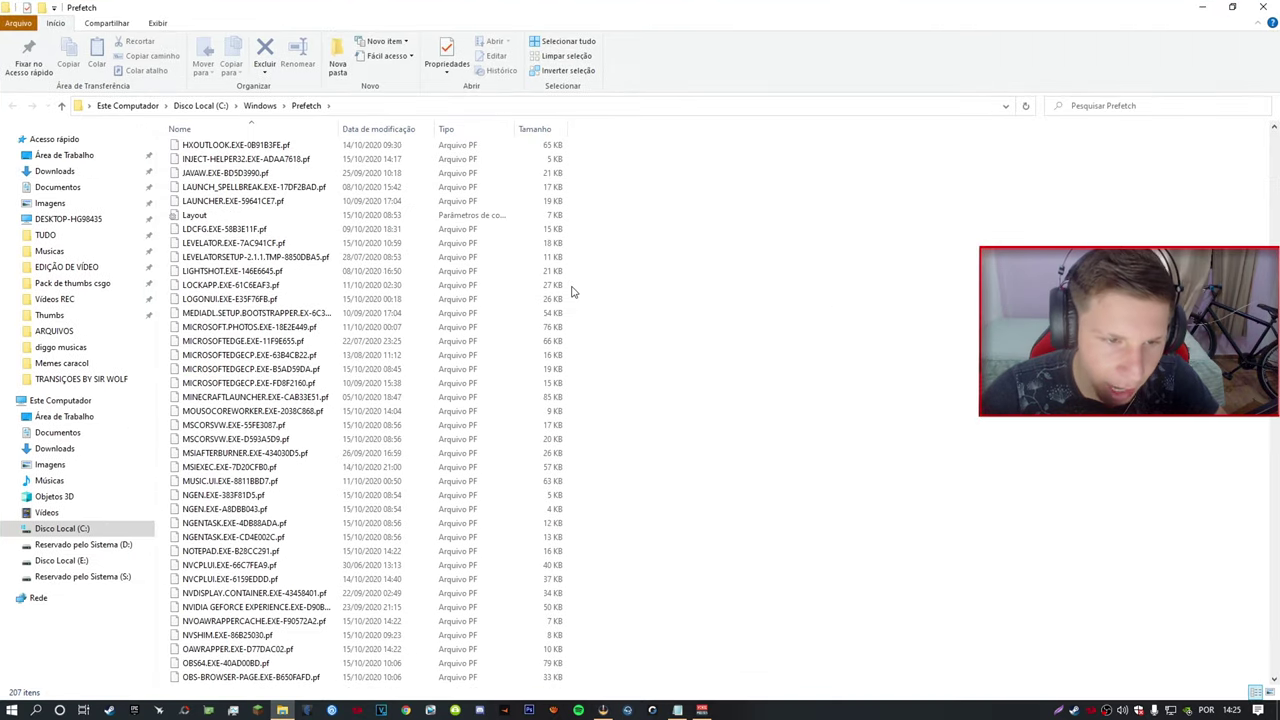
key(ctrl+a)
key(Delete)
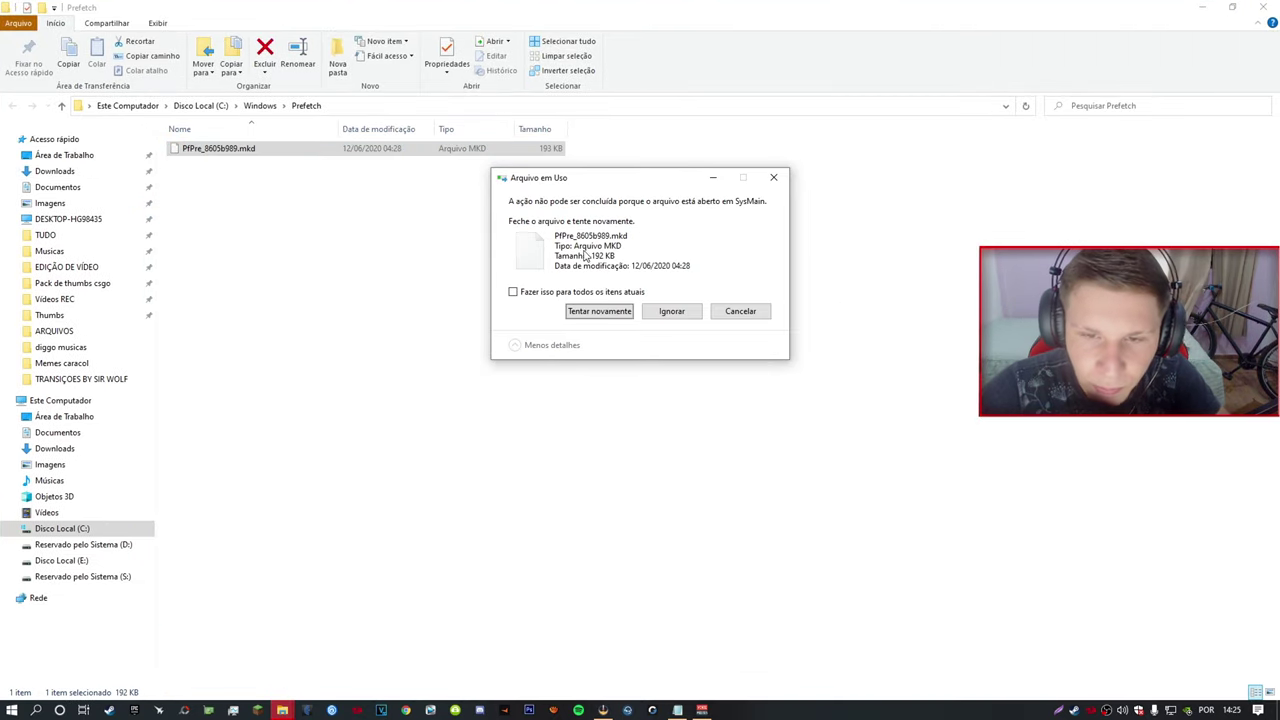
click(671, 311)
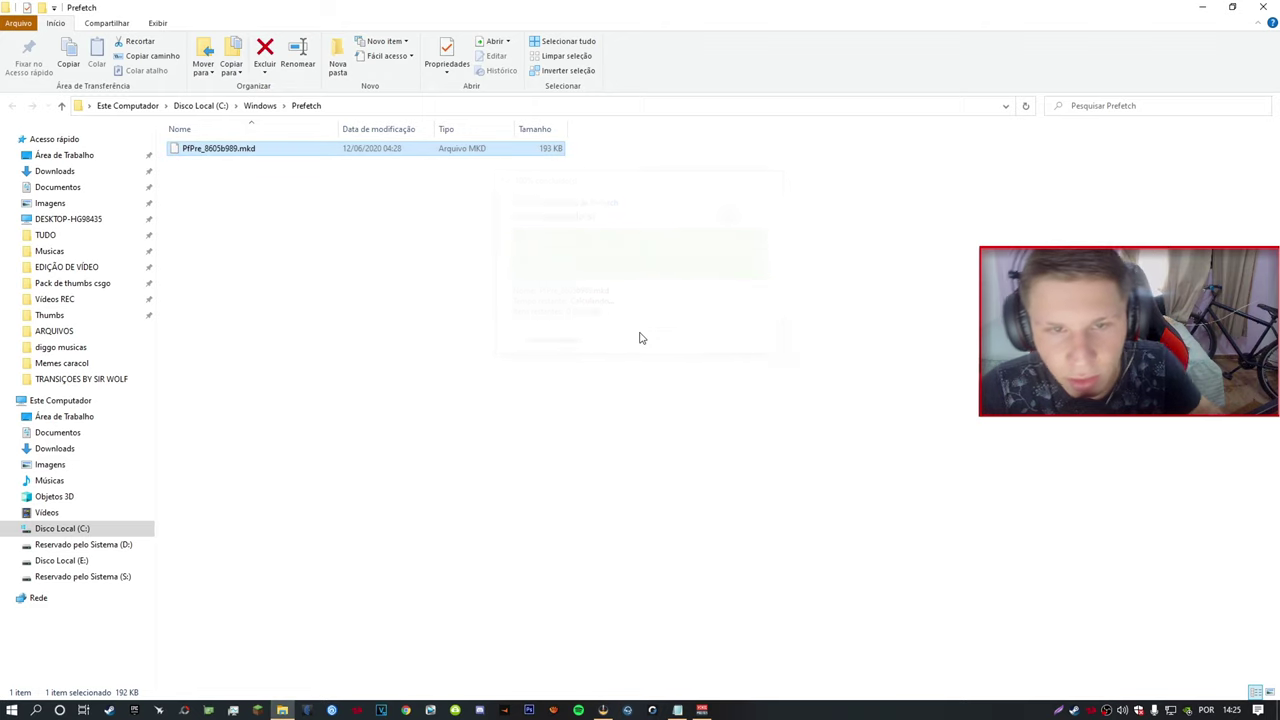
click(1270, 8)
Refresh the desktop several times
right_click(343, 215)
click(390, 252)
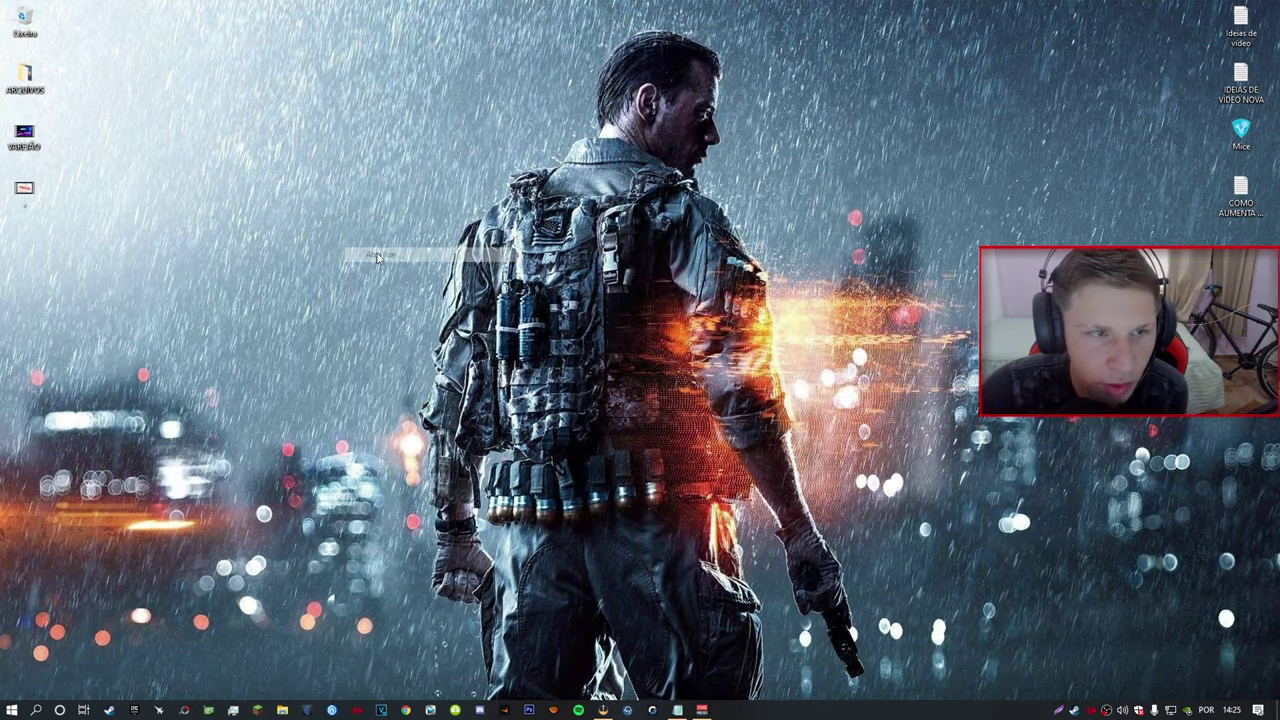
right_click(336, 271)
click(385, 310)
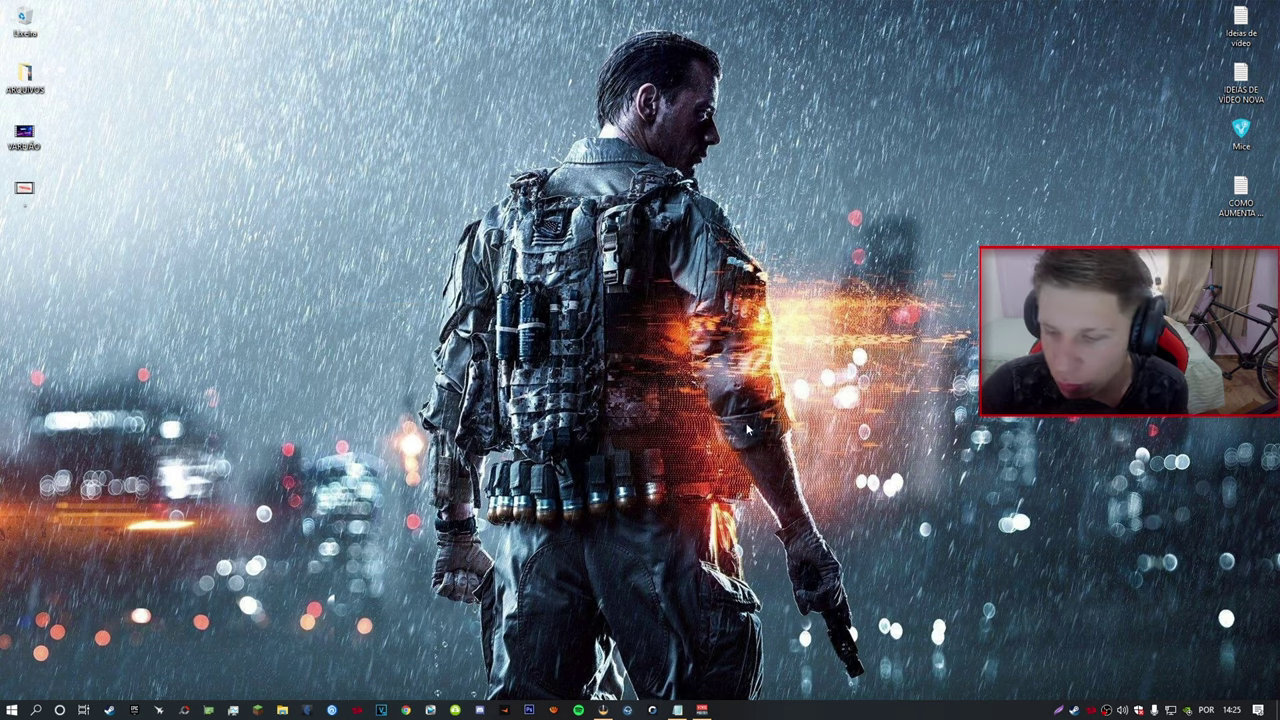
right_click(295, 236)
click(332, 271)
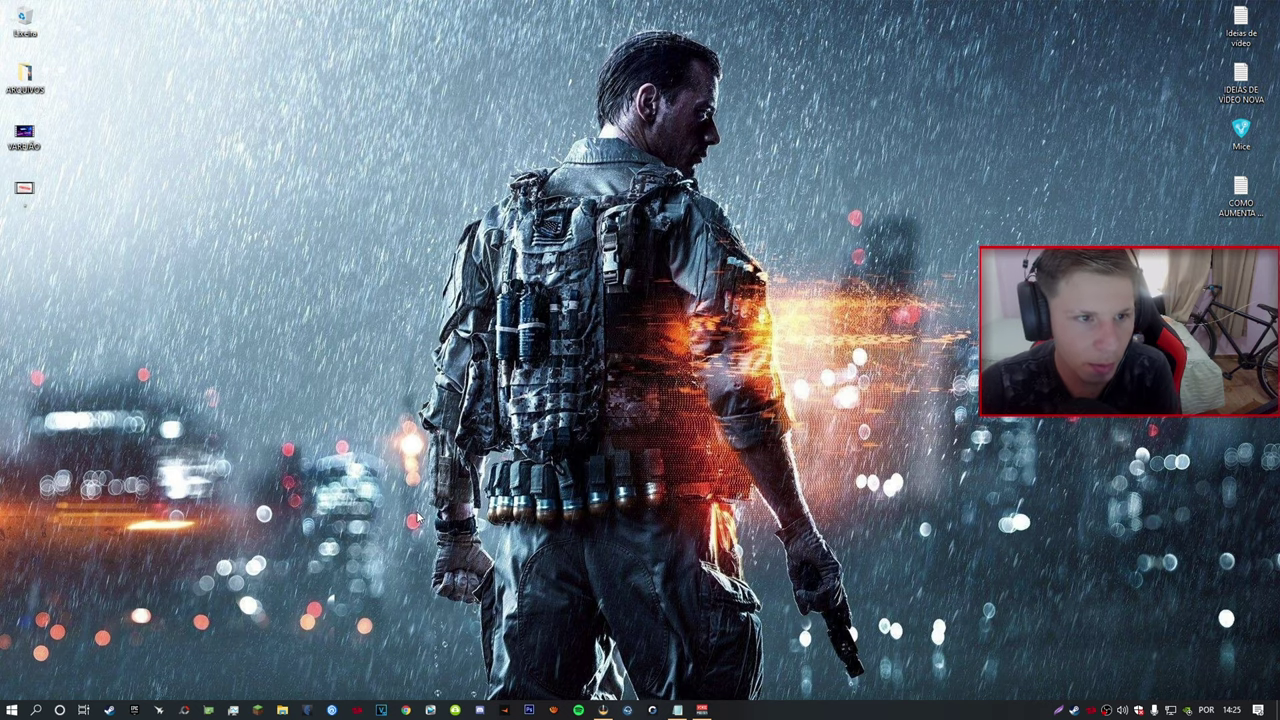
Search Windows for ccle and open CCleaner
click(36, 710)
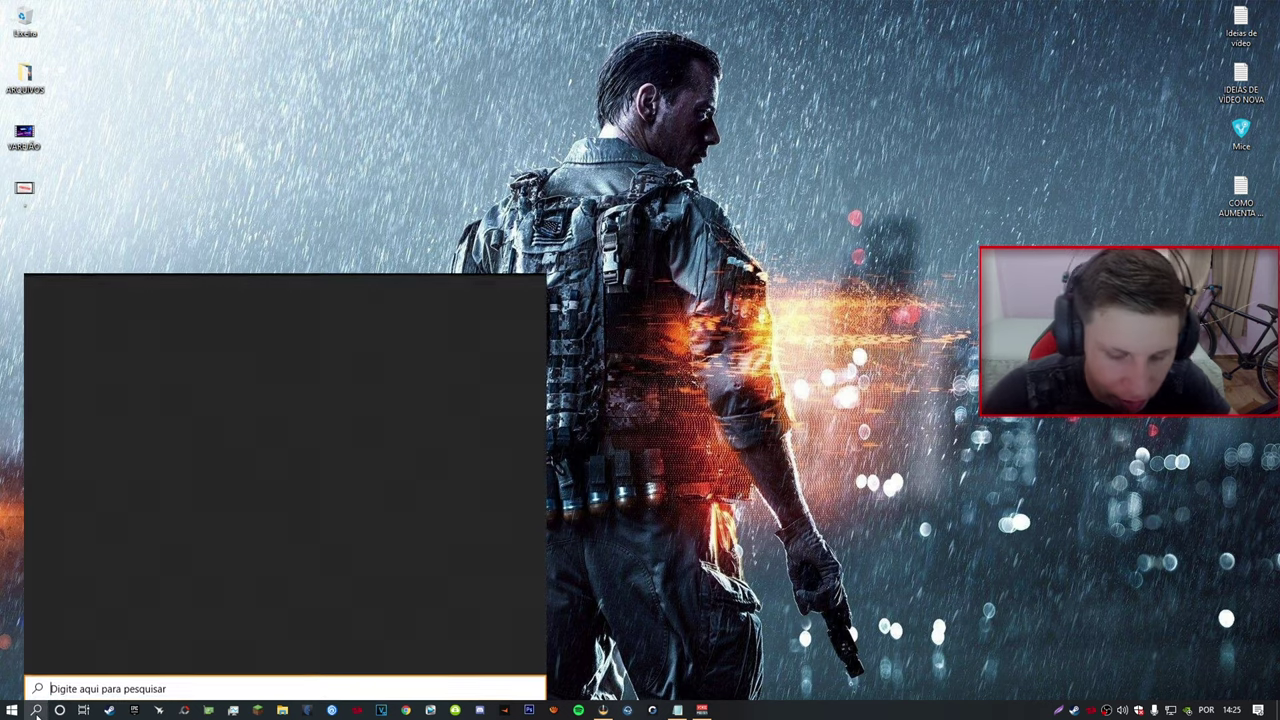
text(ccle)
click(36, 710)
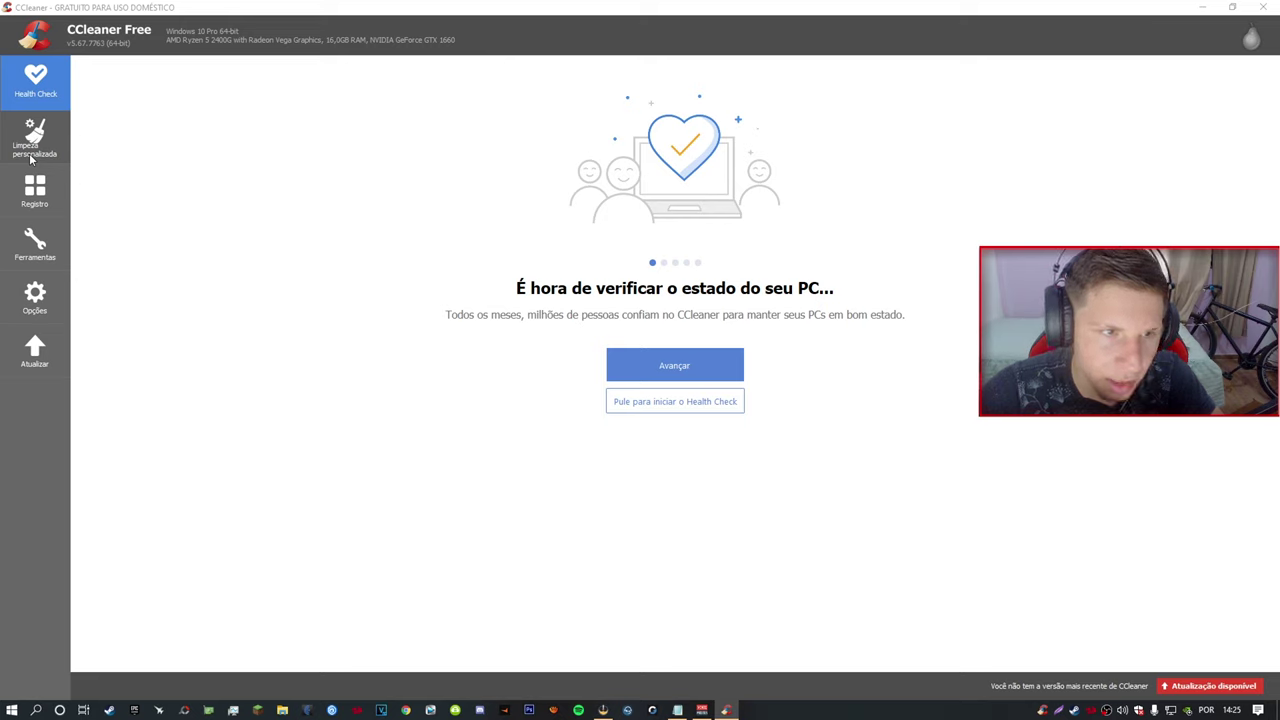
Scan for problems with the registry cleaner and decline the download of the new CCleaner version
click(30, 158)
click(18, 200)
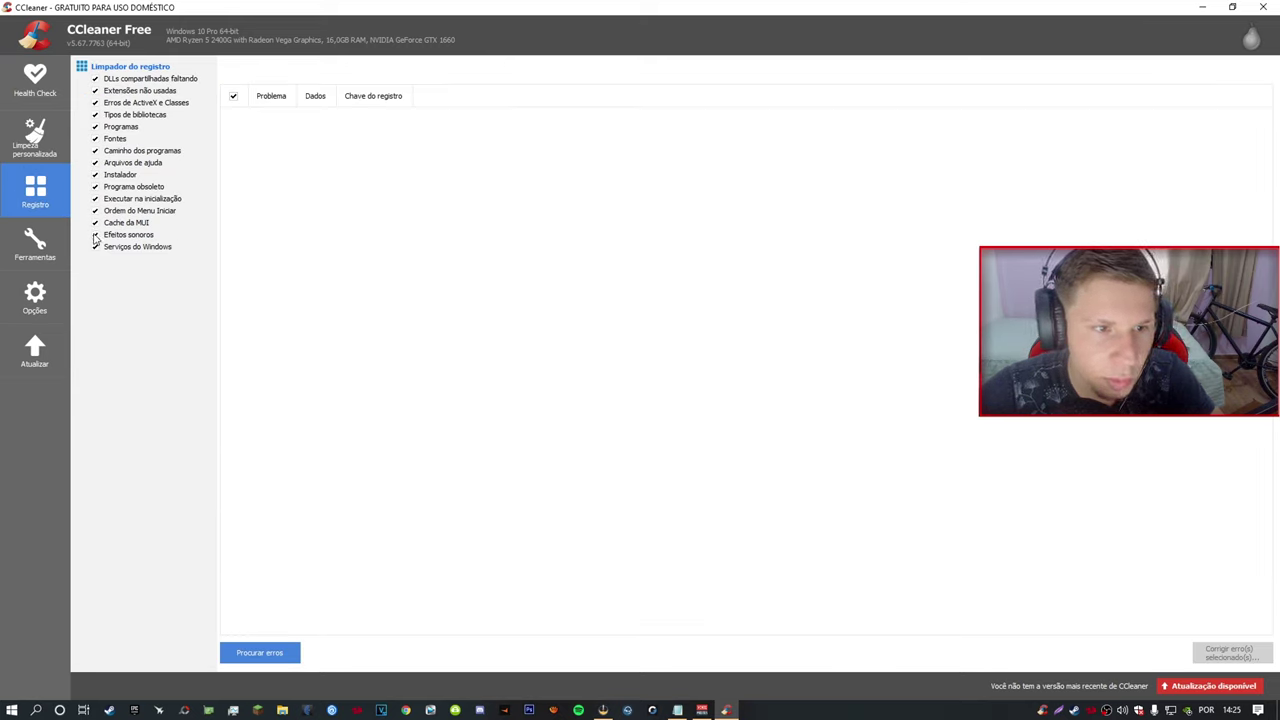
click(252, 652)
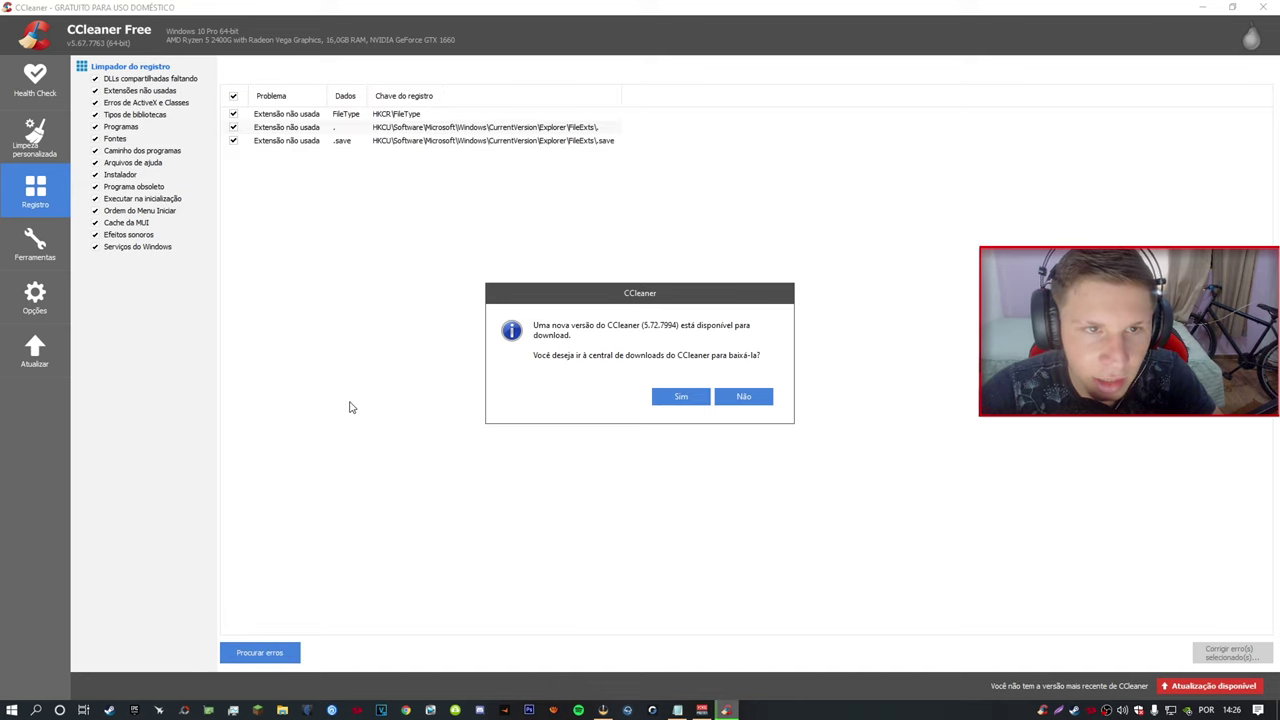
click(745, 401)
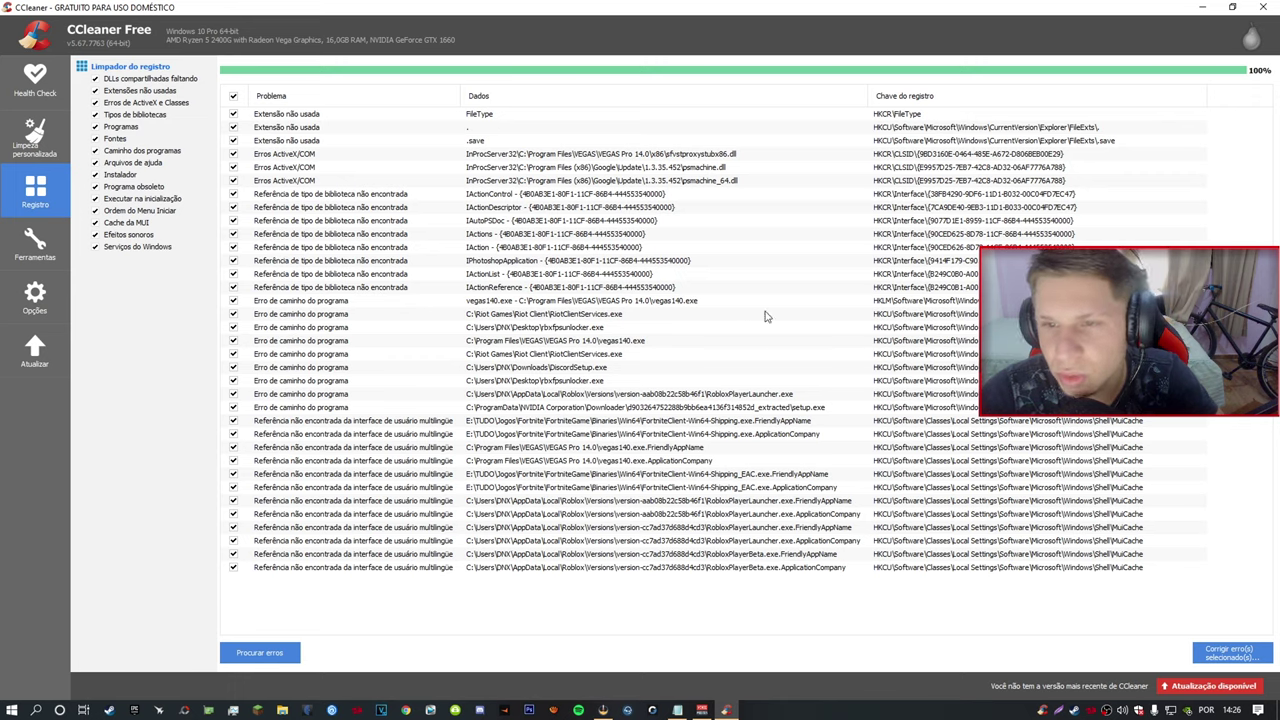
Start correcting the selected registry errors and decline the registry backup
click(1232, 655)
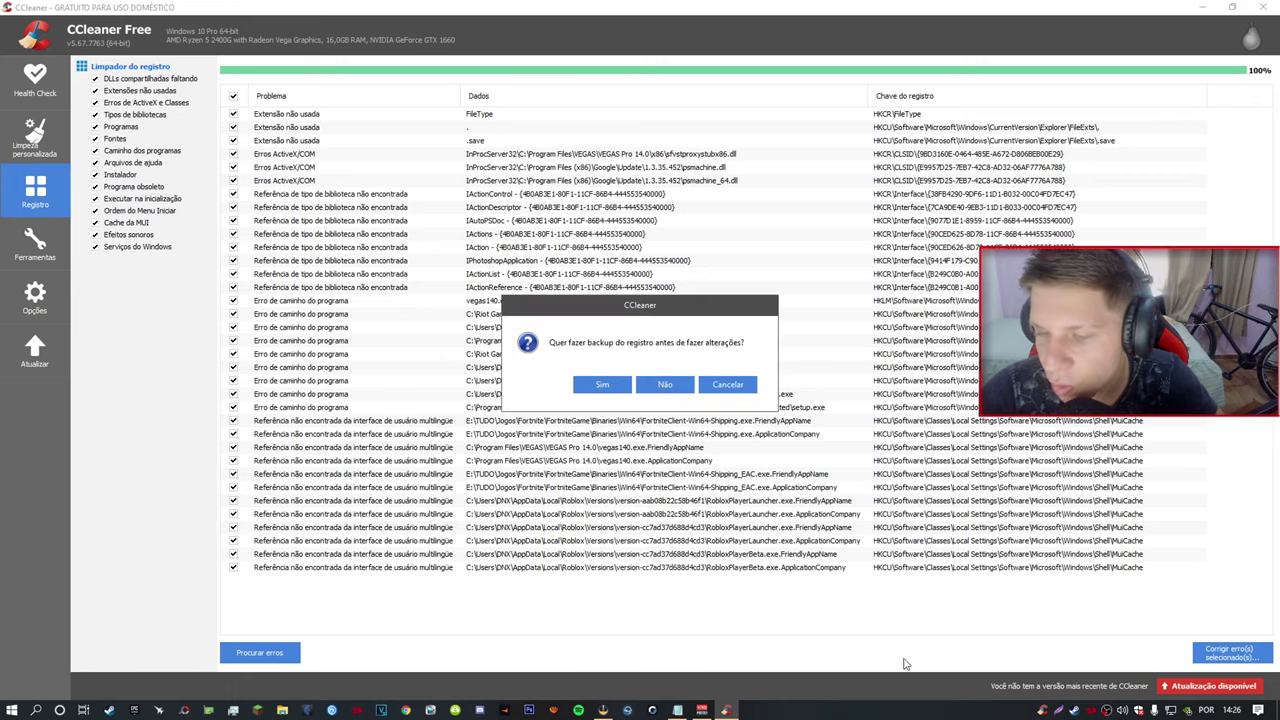
drag(610, 306, 248, 283)
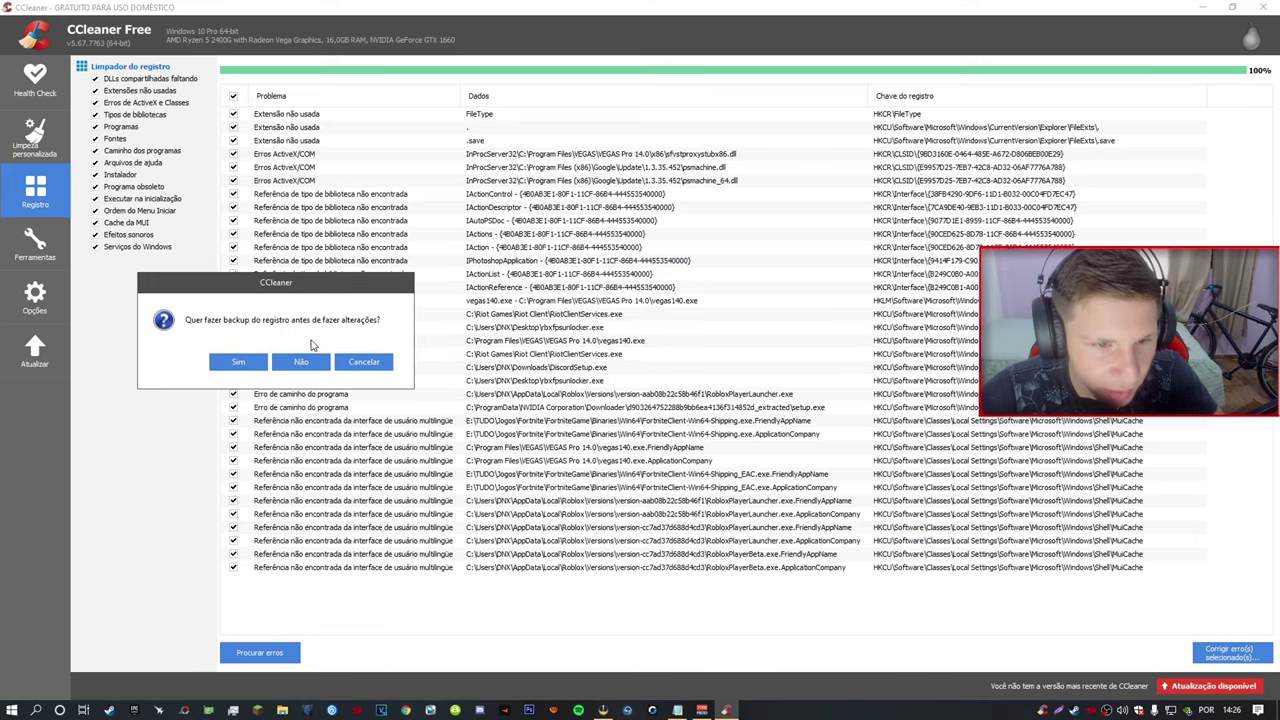
click(306, 366)
Fix all of the found registry errors individually, one after another, through the last entry
click(588, 418)
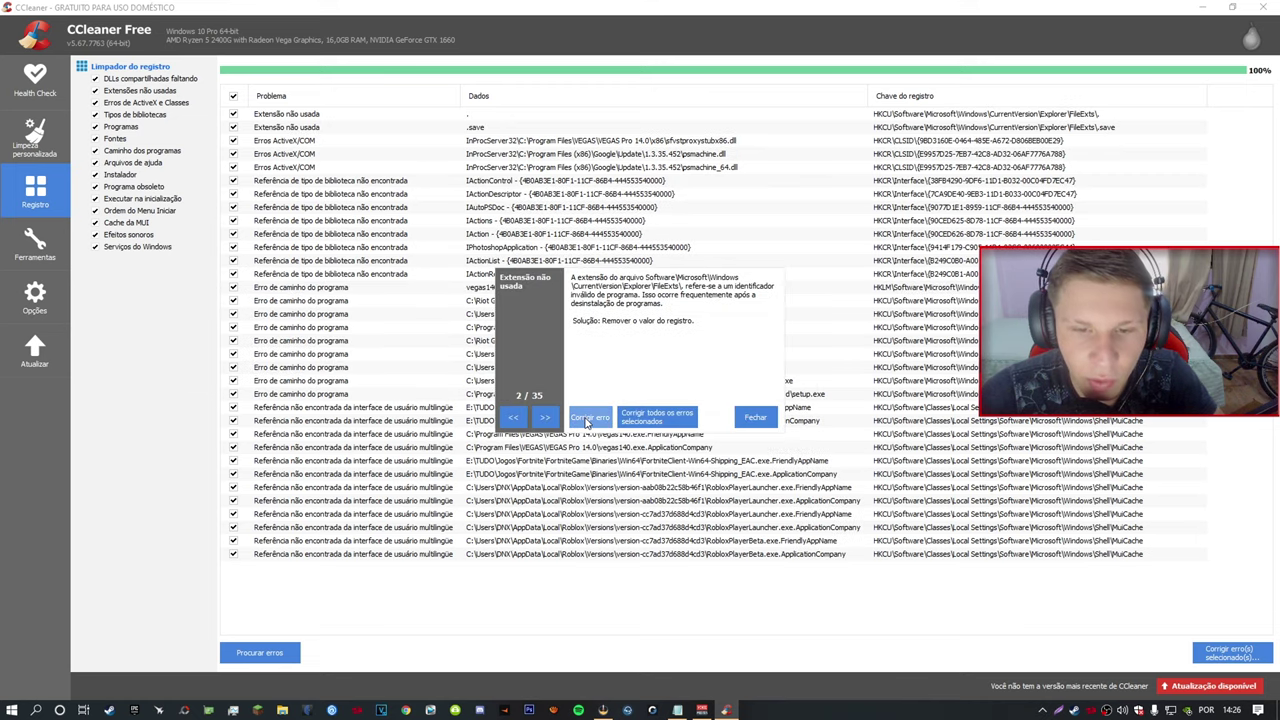
click(588, 418)
click(588, 418)
click(587, 418)
click(587, 418)
click(584, 419)
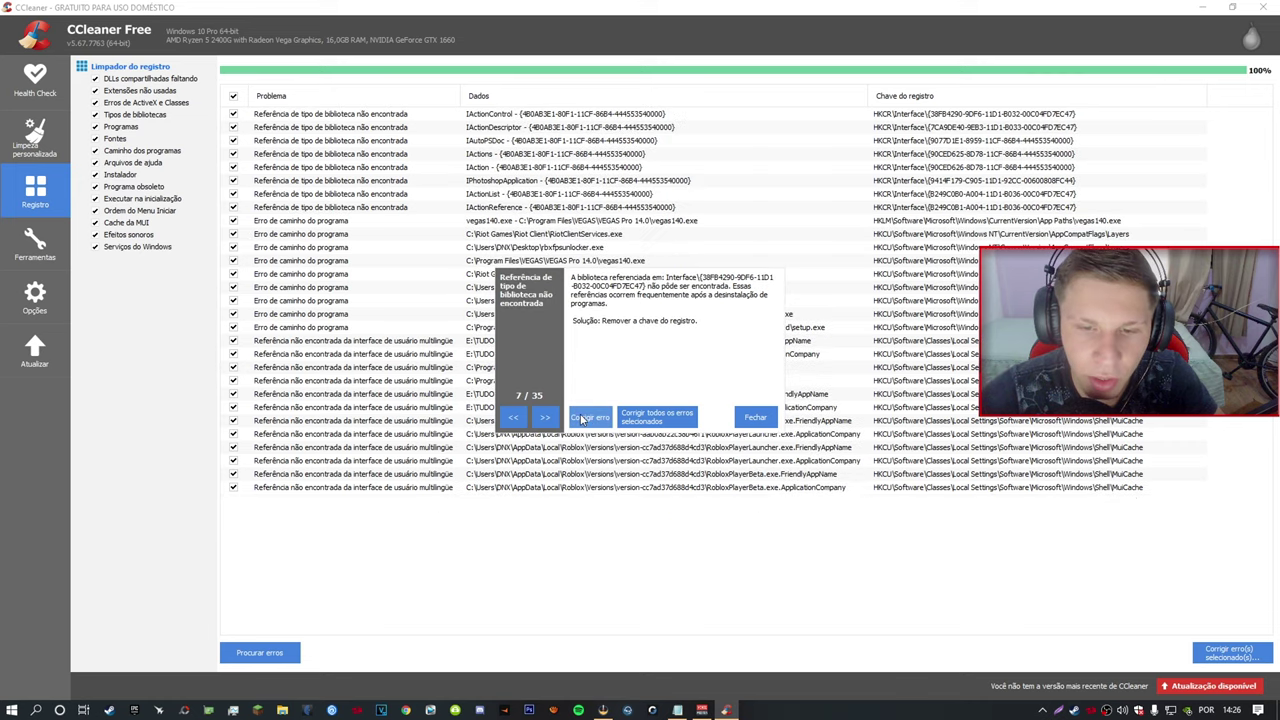
click(582, 419)
click(581, 420)
click(582, 420)
click(583, 420)
click(584, 420)
click(585, 421)
click(586, 421)
click(586, 421)
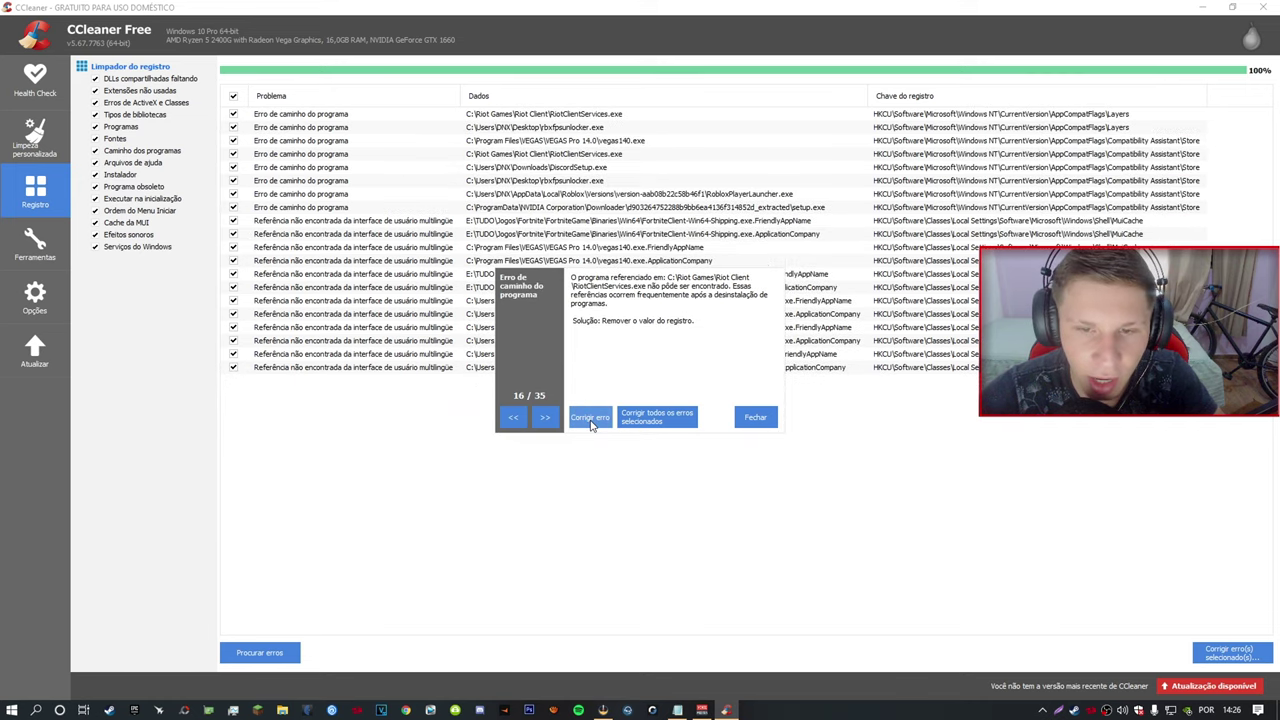
click(587, 421)
click(588, 422)
click(588, 421)
click(588, 421)
click(589, 420)
click(589, 420)
click(590, 419)
click(590, 419)
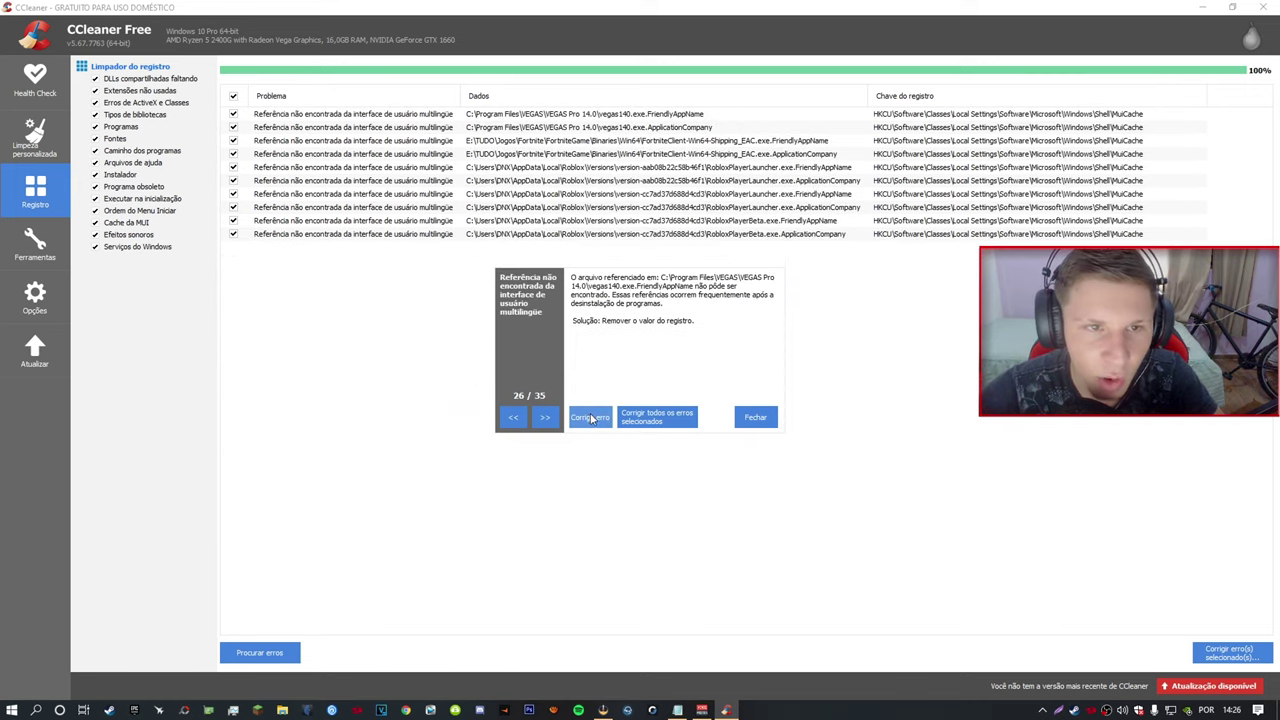
click(591, 418)
click(591, 418)
click(591, 418)
click(591, 418)
click(591, 418)
click(591, 418)
click(591, 418)
click(591, 418)
click(591, 418)
click(591, 418)
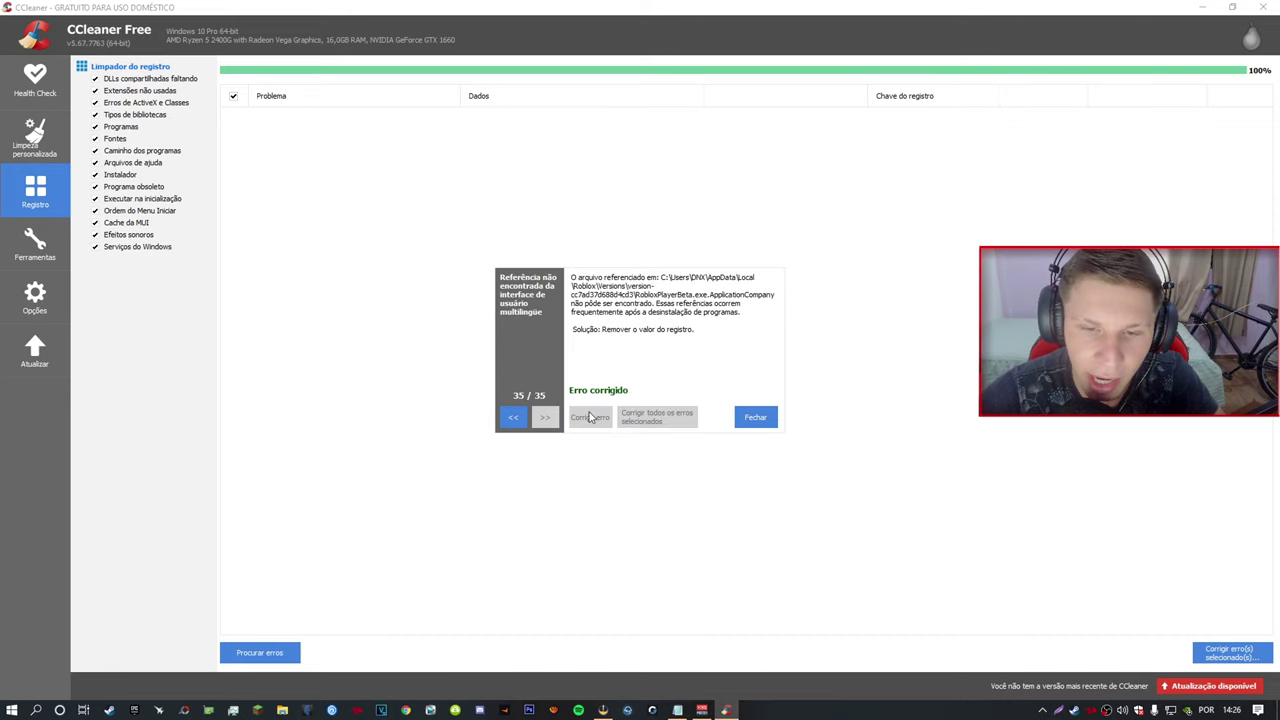
Close the registry error correction dialog and look through the list of installed programs in CCleaner's uninstall tool
click(756, 417)
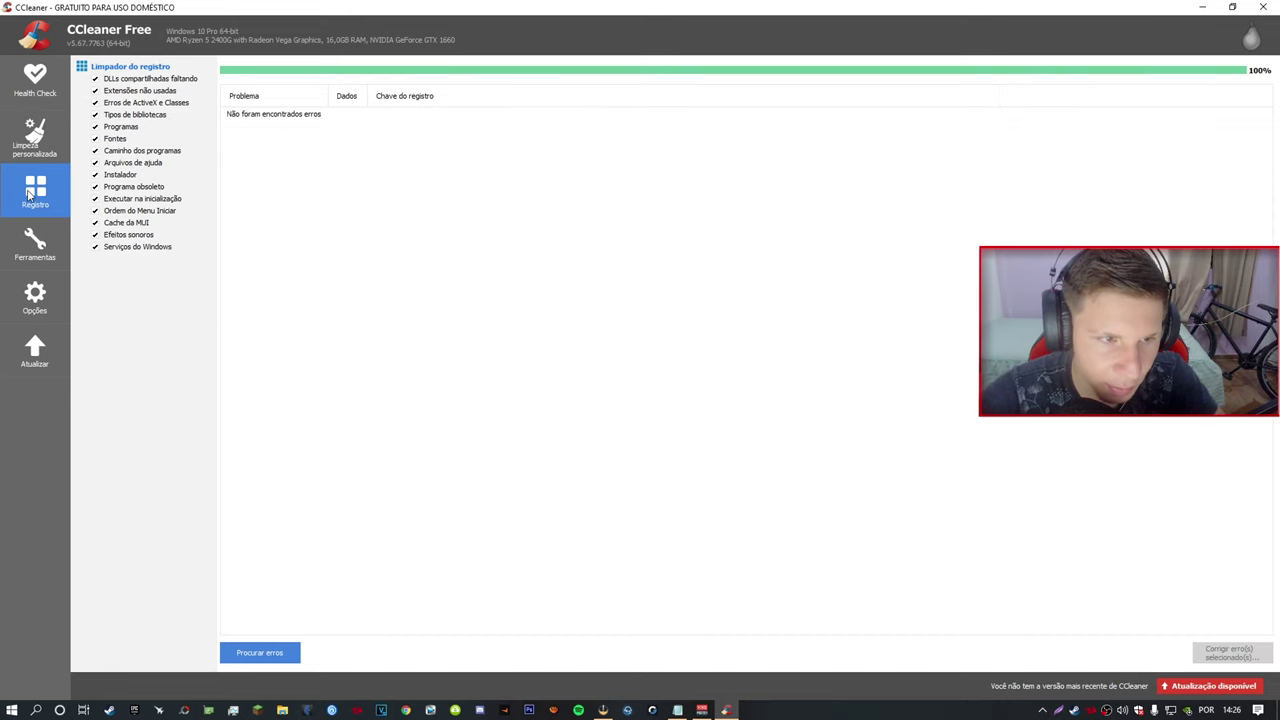
click(58, 253)
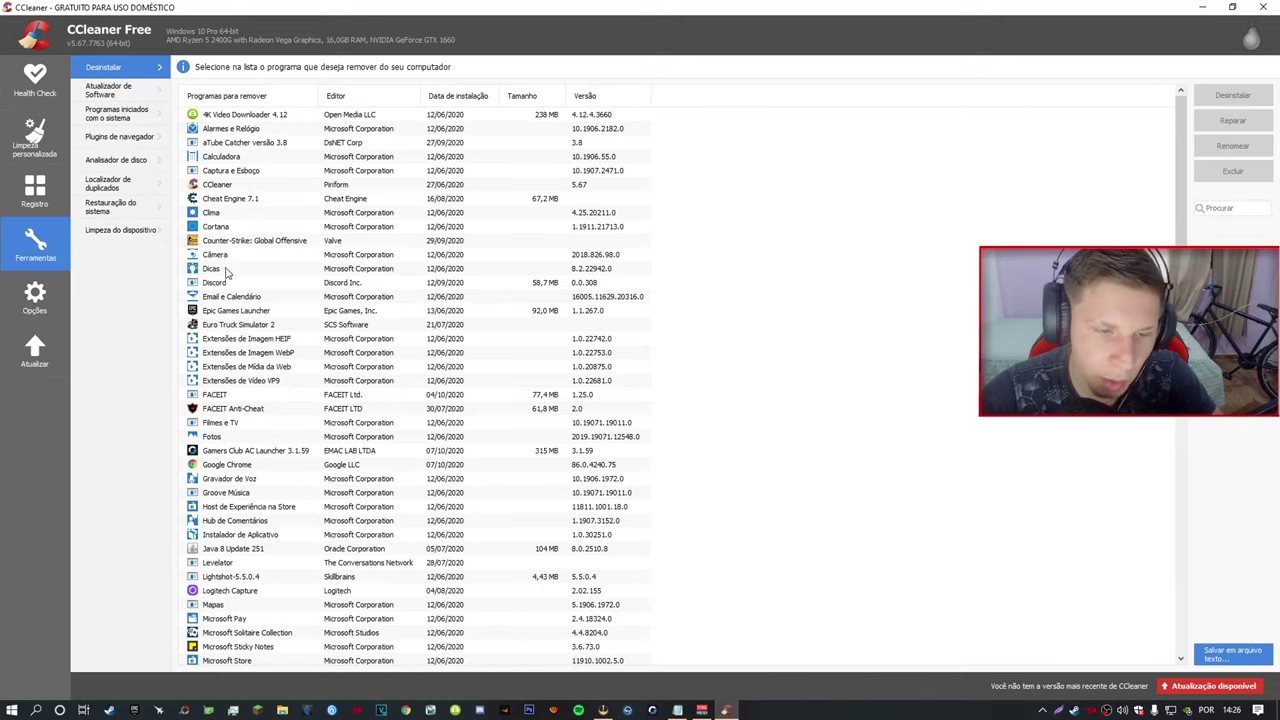
scroll(227, 270, down, 12)
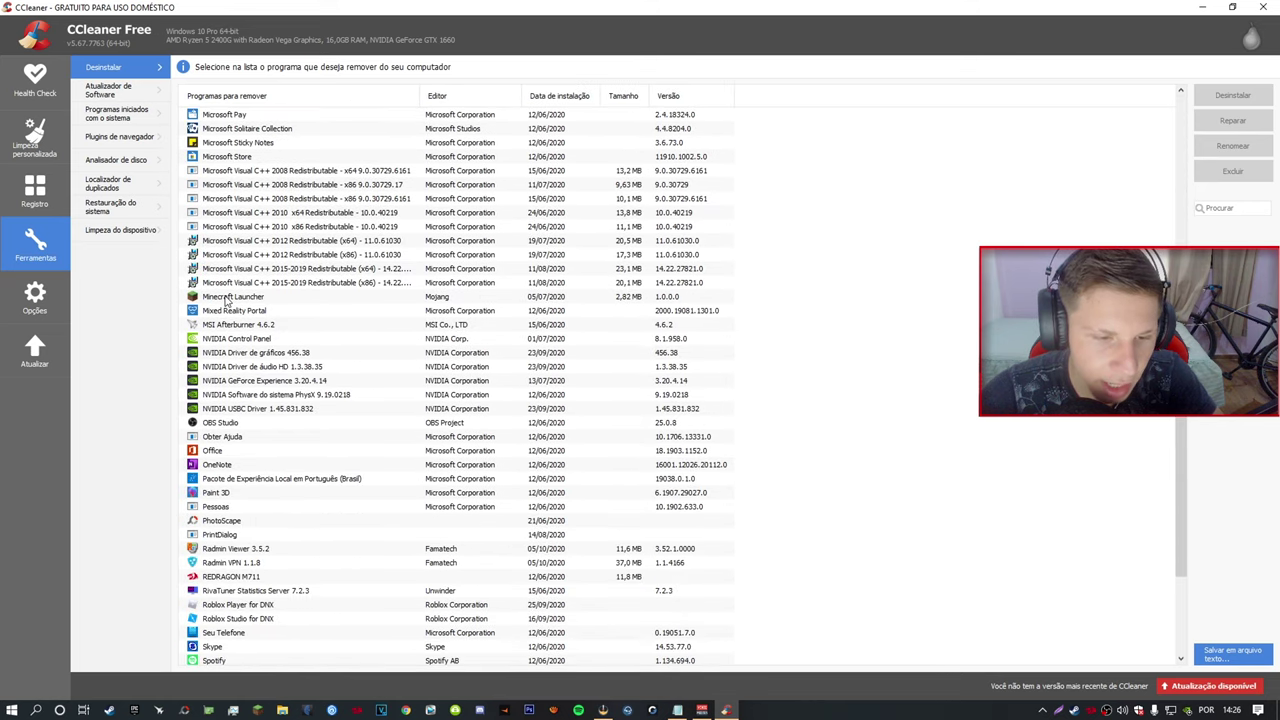
scroll(230, 298, down, 4)
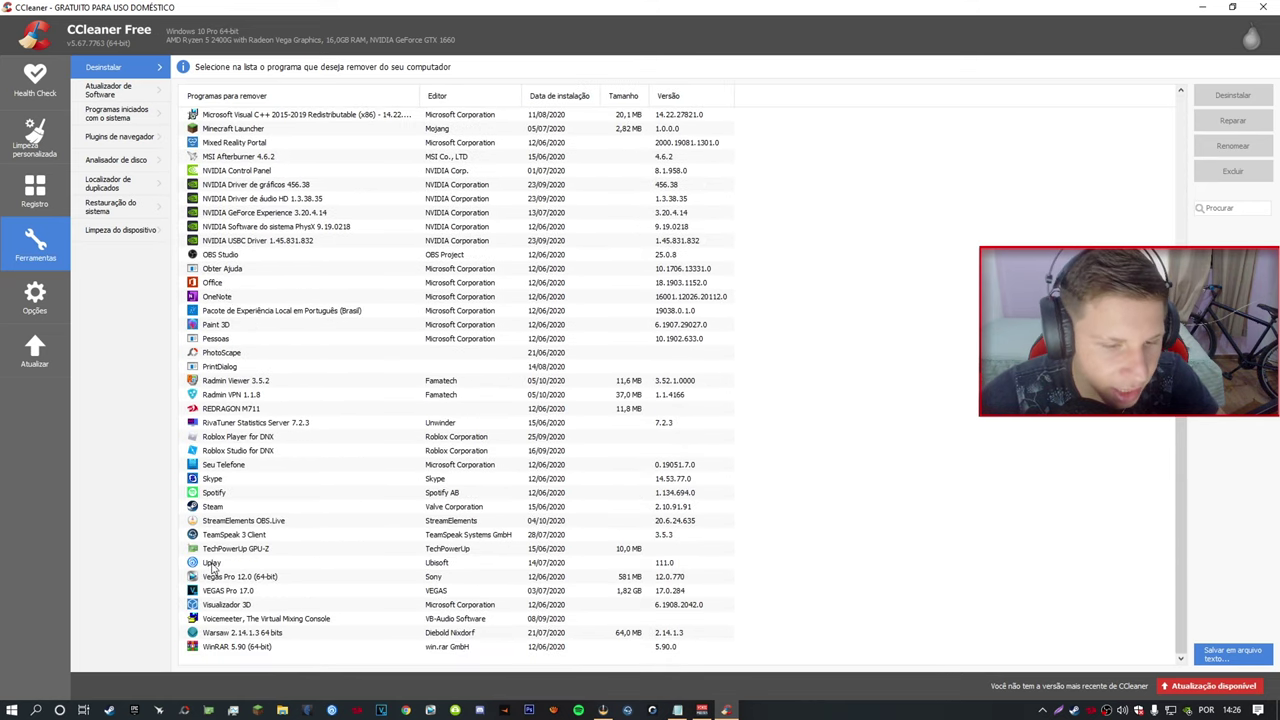
scroll(226, 628, up, 5)
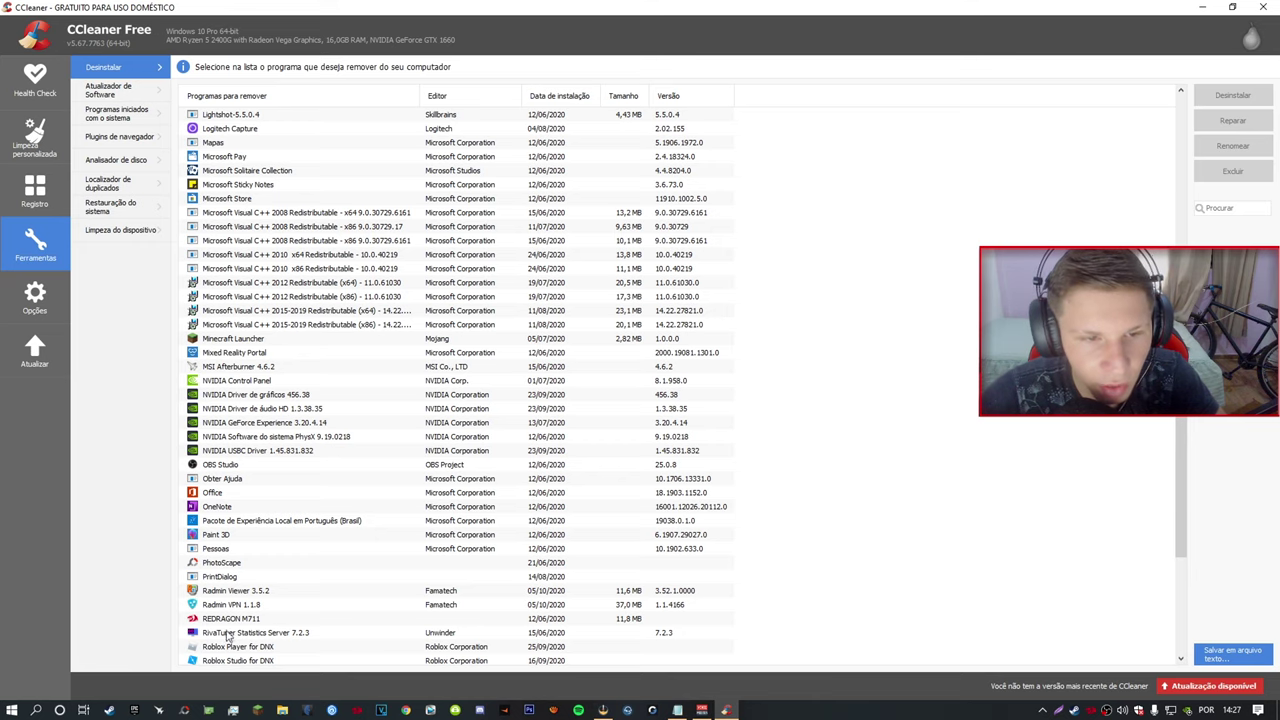
scroll(228, 636, up, 5)
scroll(243, 610, up, 6)
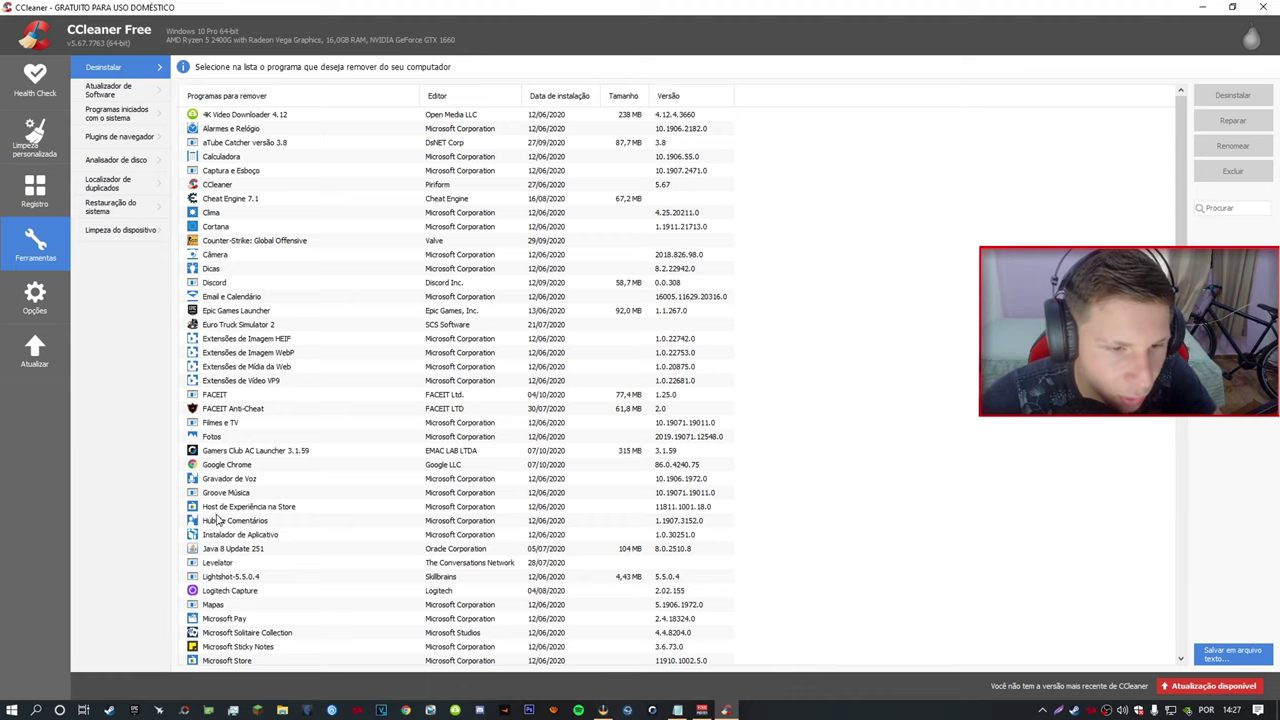
scroll(229, 520, down, 4)
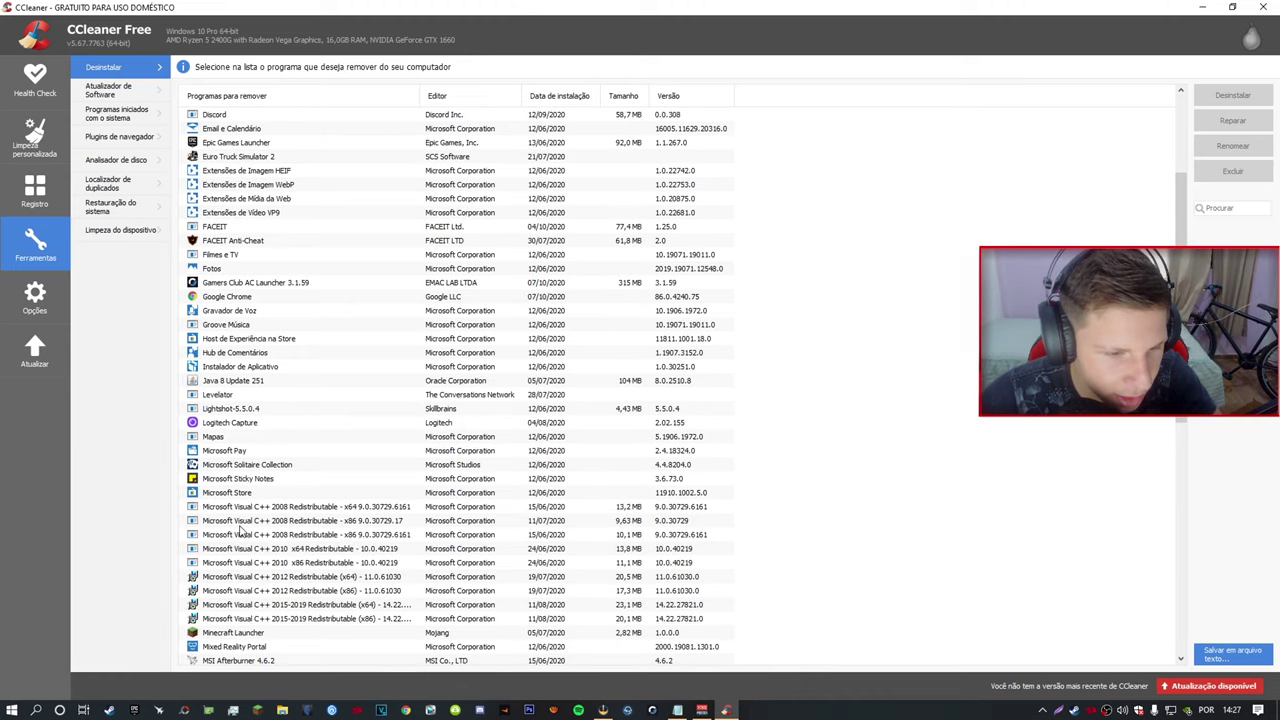
scroll(238, 543, up, 4)
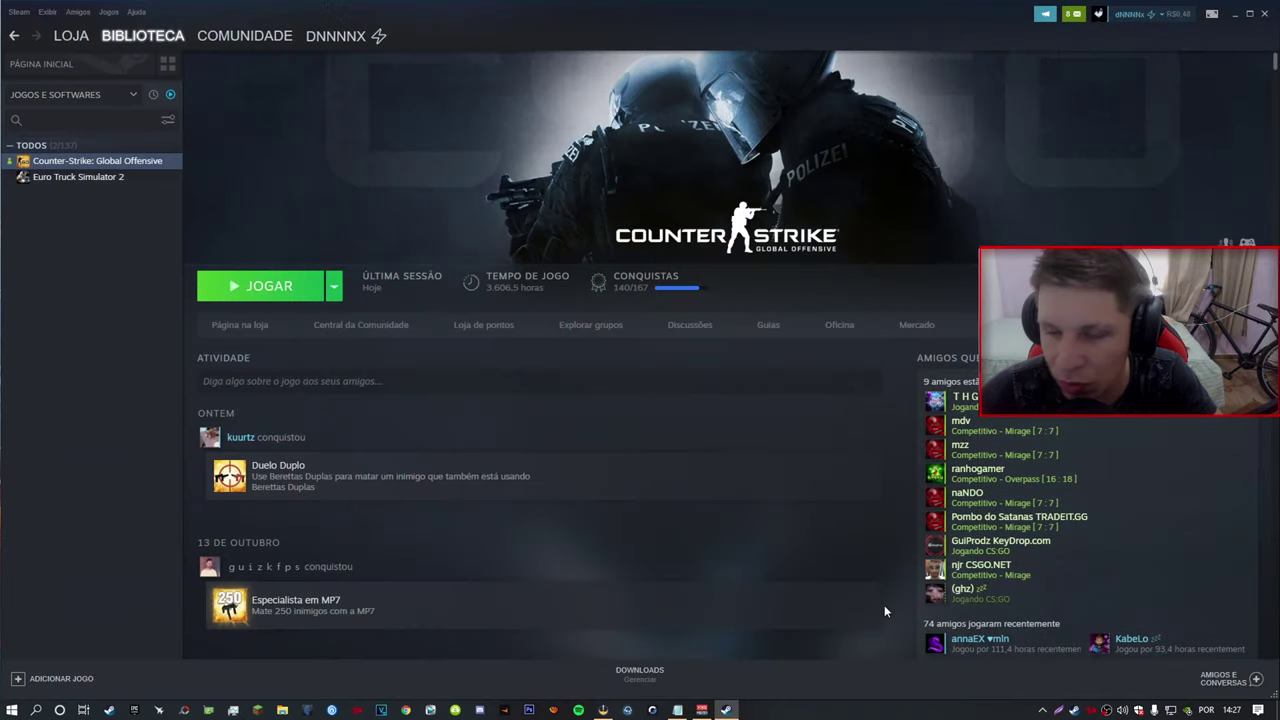
Search the Steam store for drive boost and open the Driver Booster for Steam page
mouse_move(333, 37)
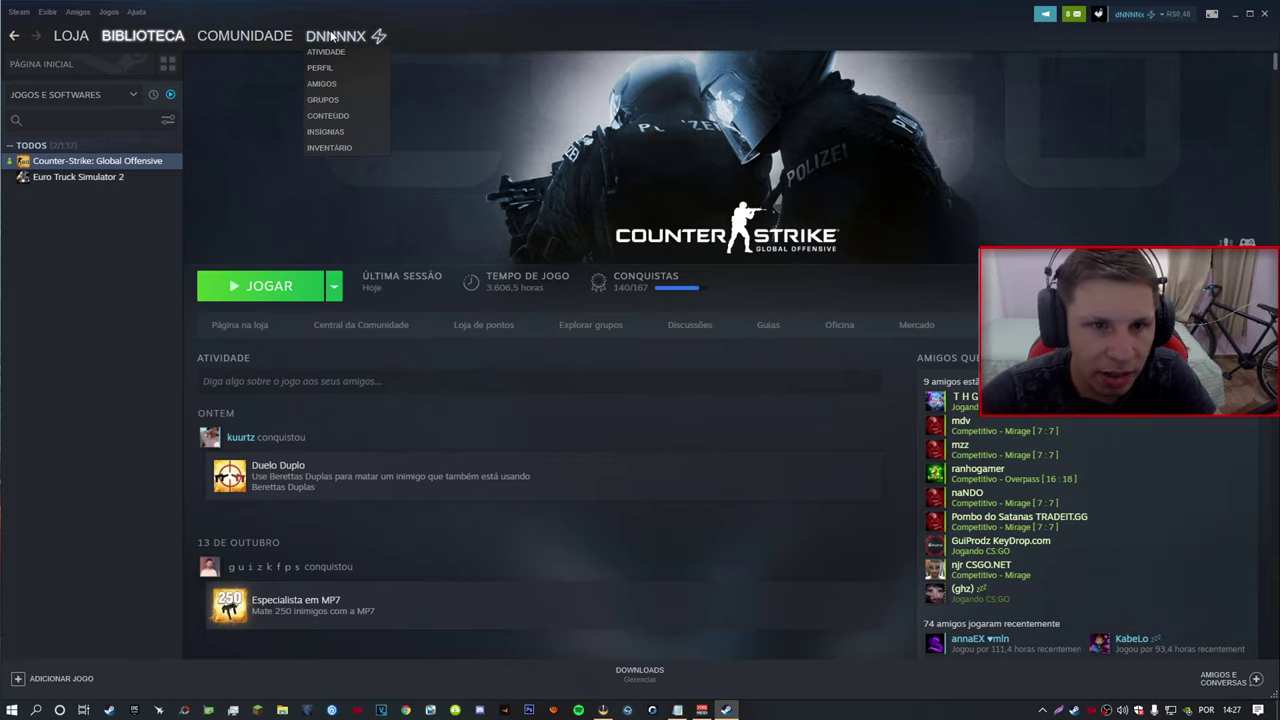
mouse_move(72, 36)
click(80, 49)
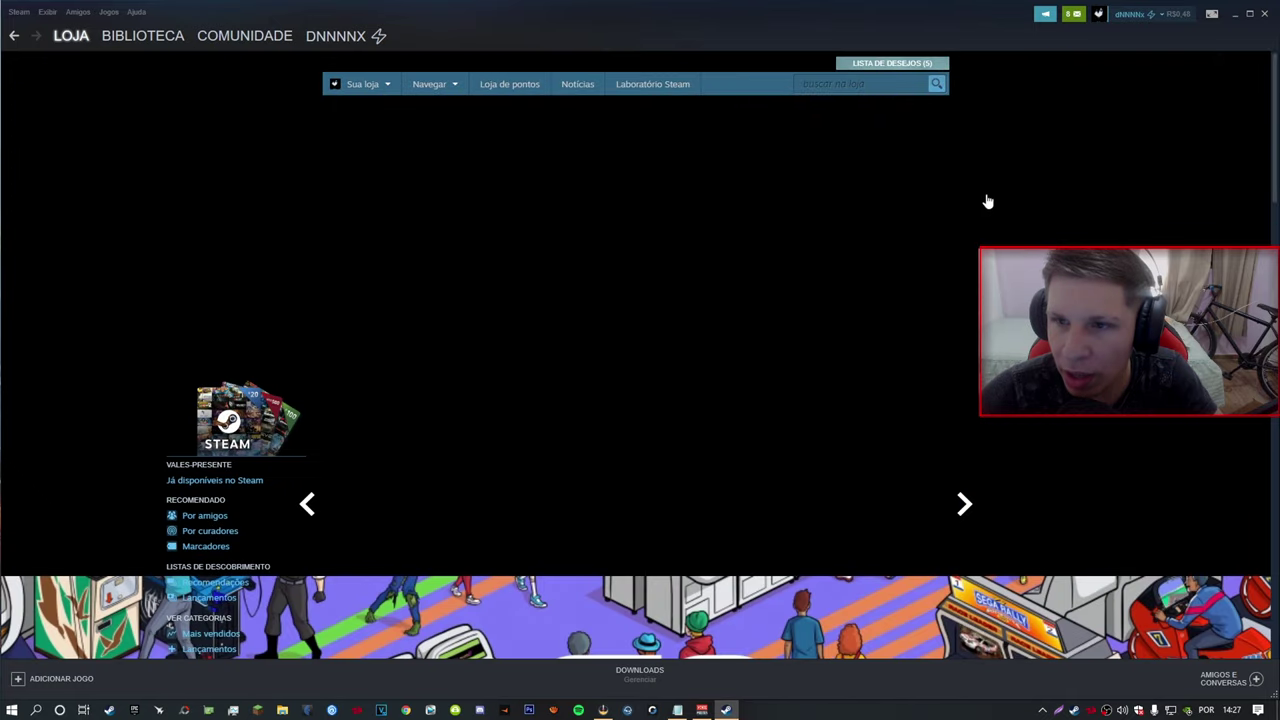
click(840, 86)
text(drive boo)
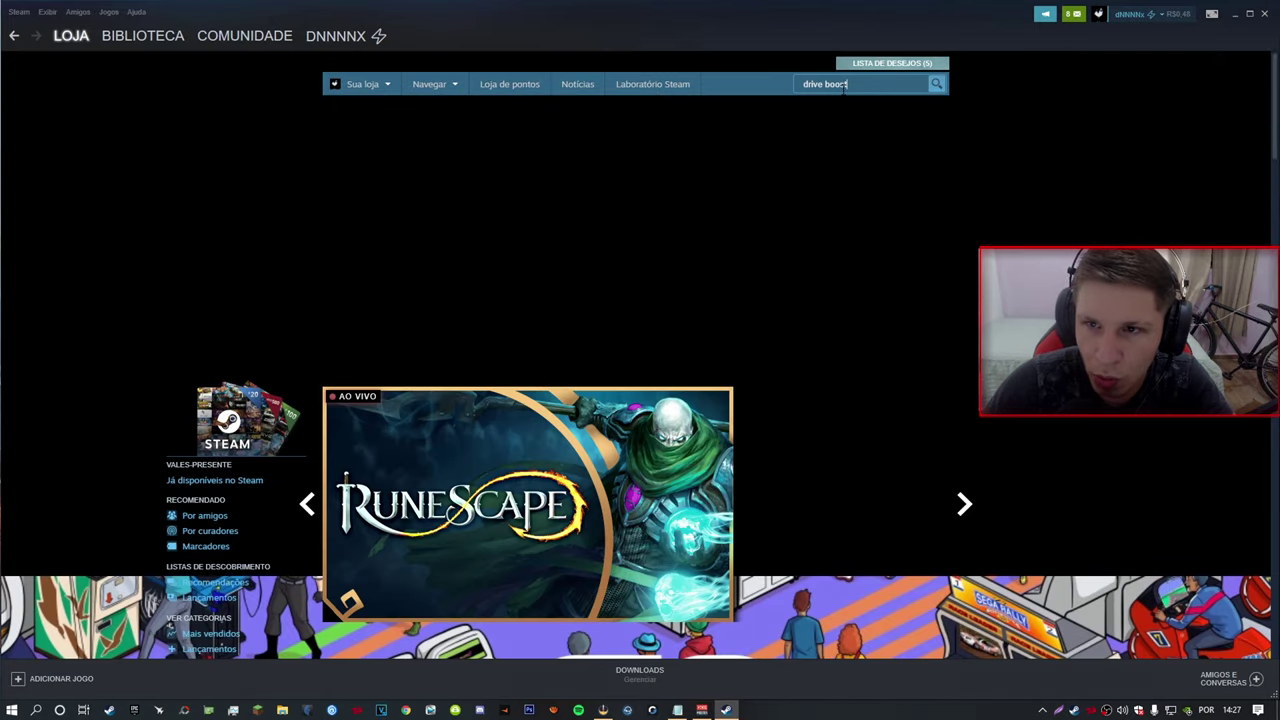
text(st)
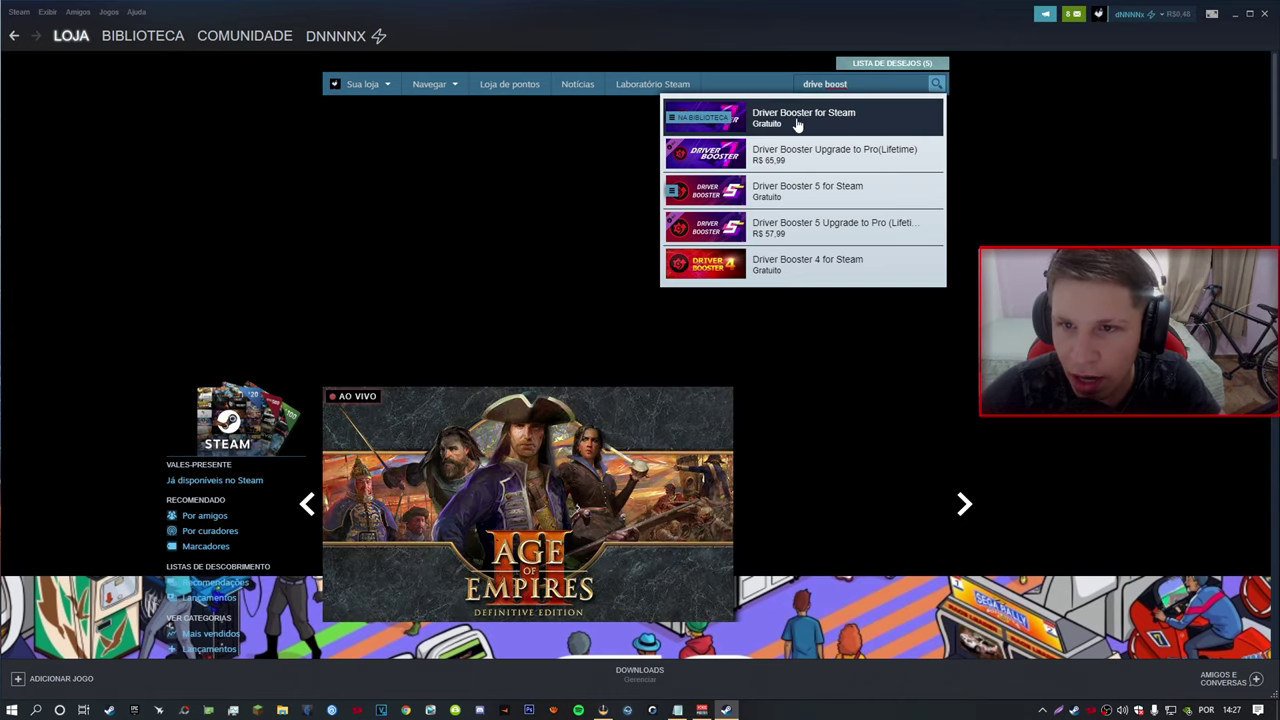
click(828, 122)
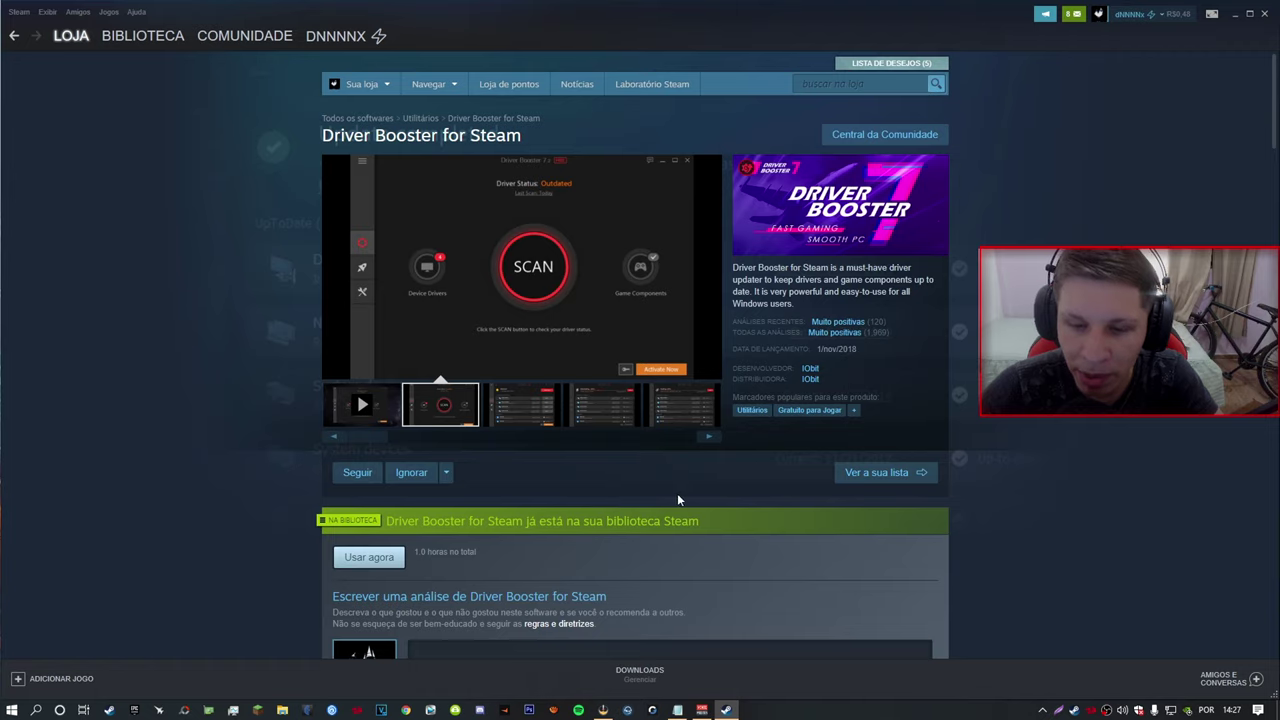
scroll(676, 493, down, 3)
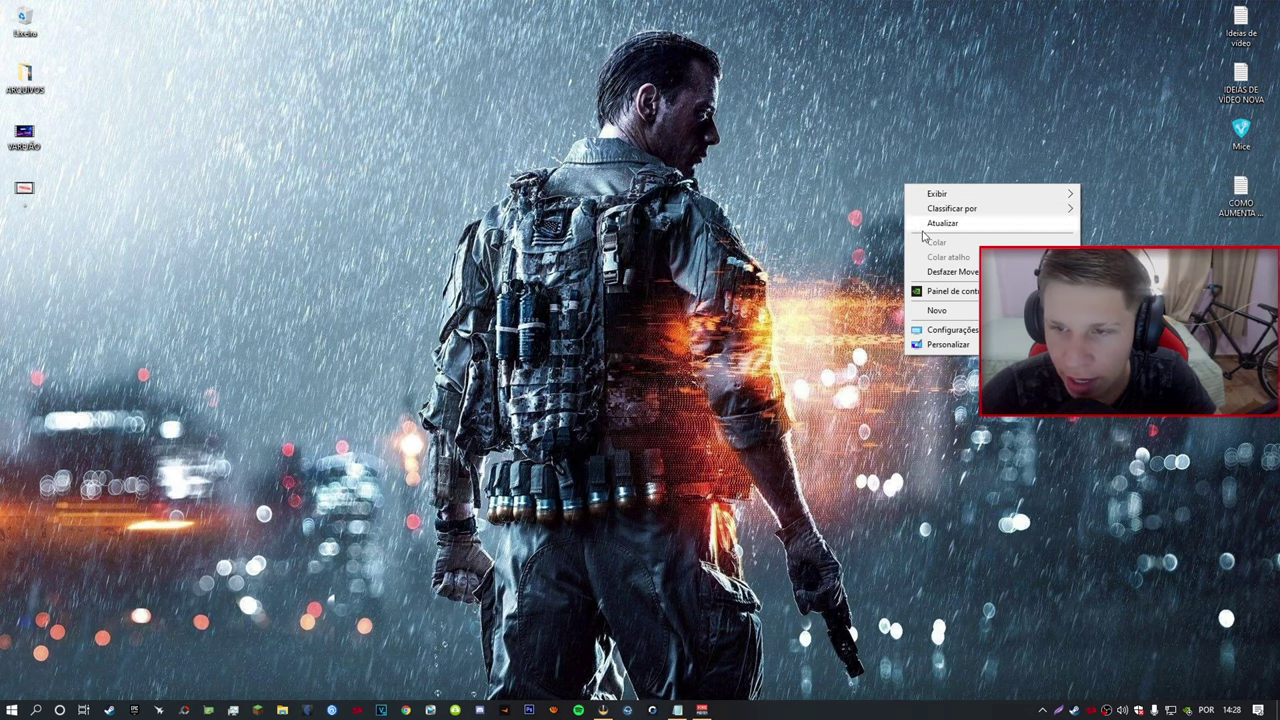
Refresh the desktop, then scan the computer's drivers with Driver Booster and review the list of outdated and updated devices
click(935, 228)
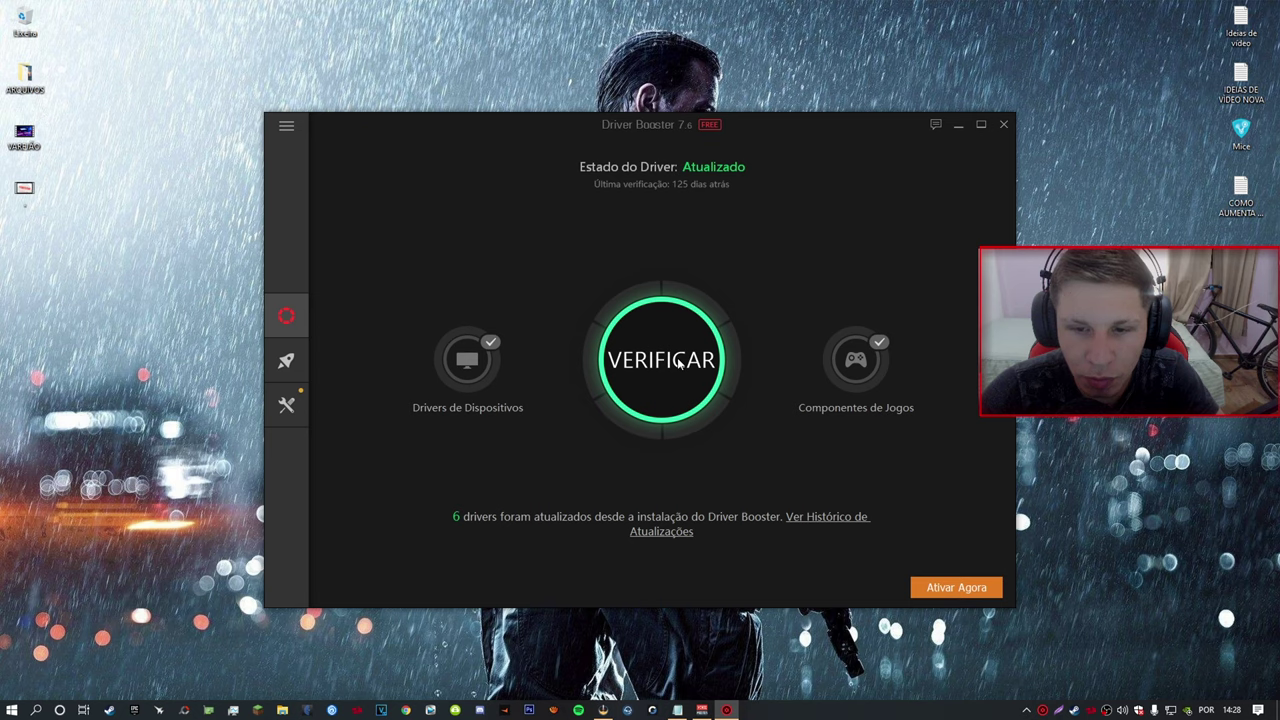
click(678, 365)
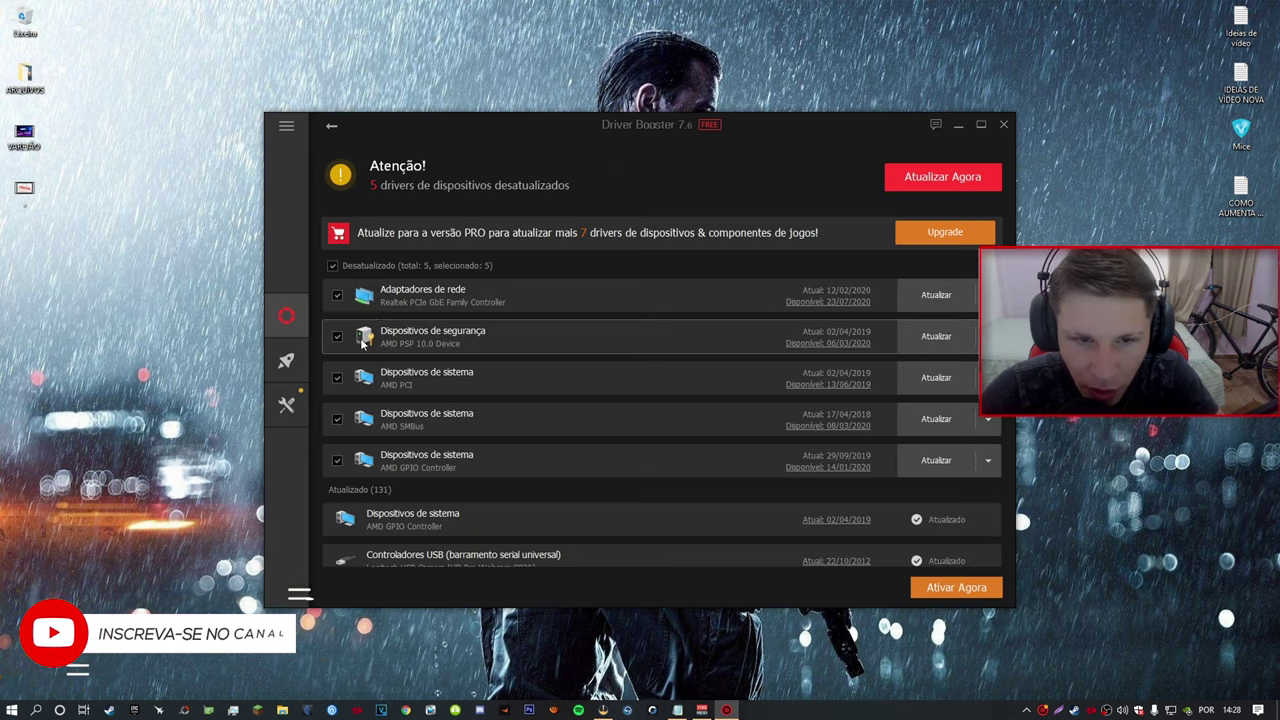
scroll(418, 305, down, 5)
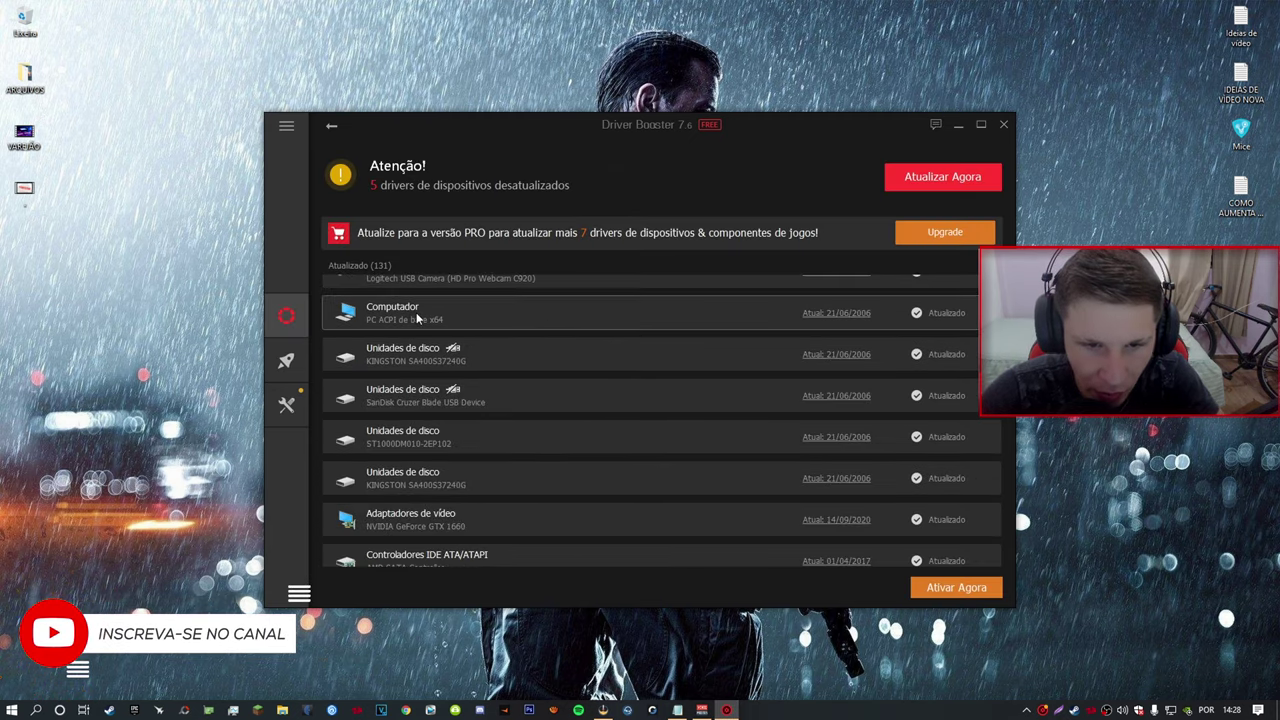
scroll(425, 313, up, 3)
scroll(425, 313, up, 2)
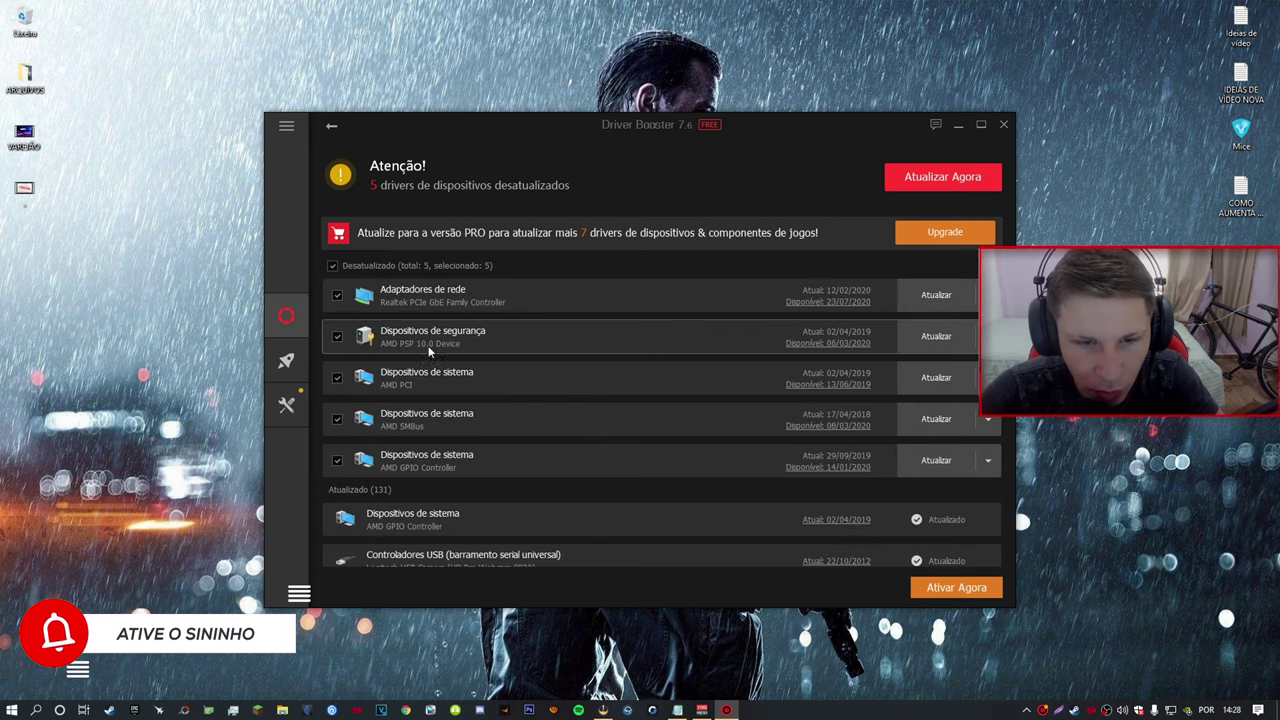
Update all of the selected outdated drivers and minimize Driver Booster while the installation runs
key(alt+F4)
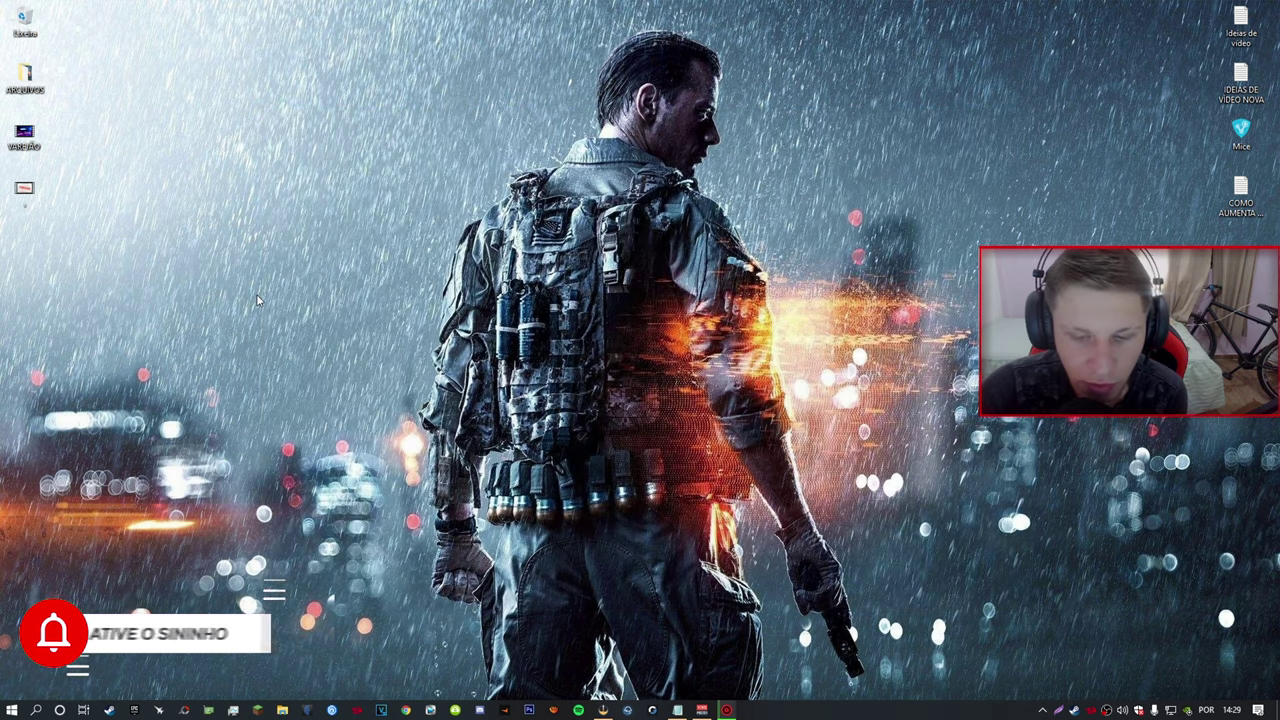
click(728, 710)
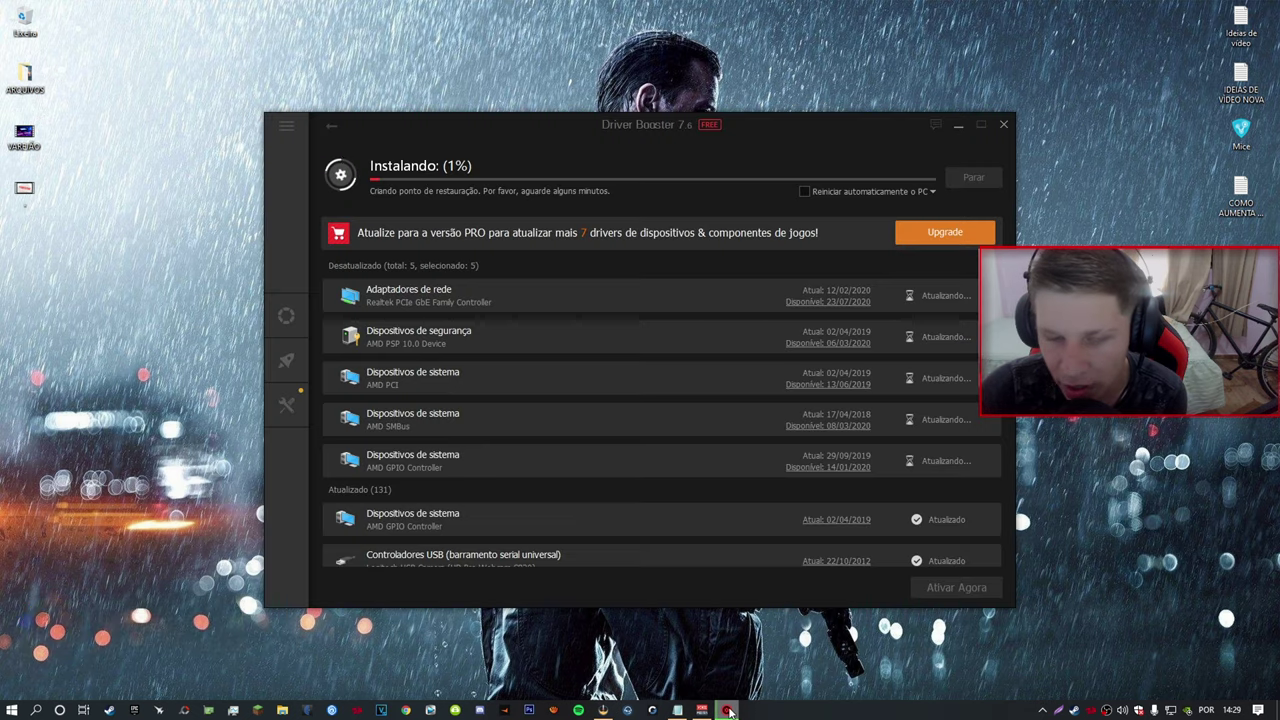
right_click(105, 232)
click(135, 267)
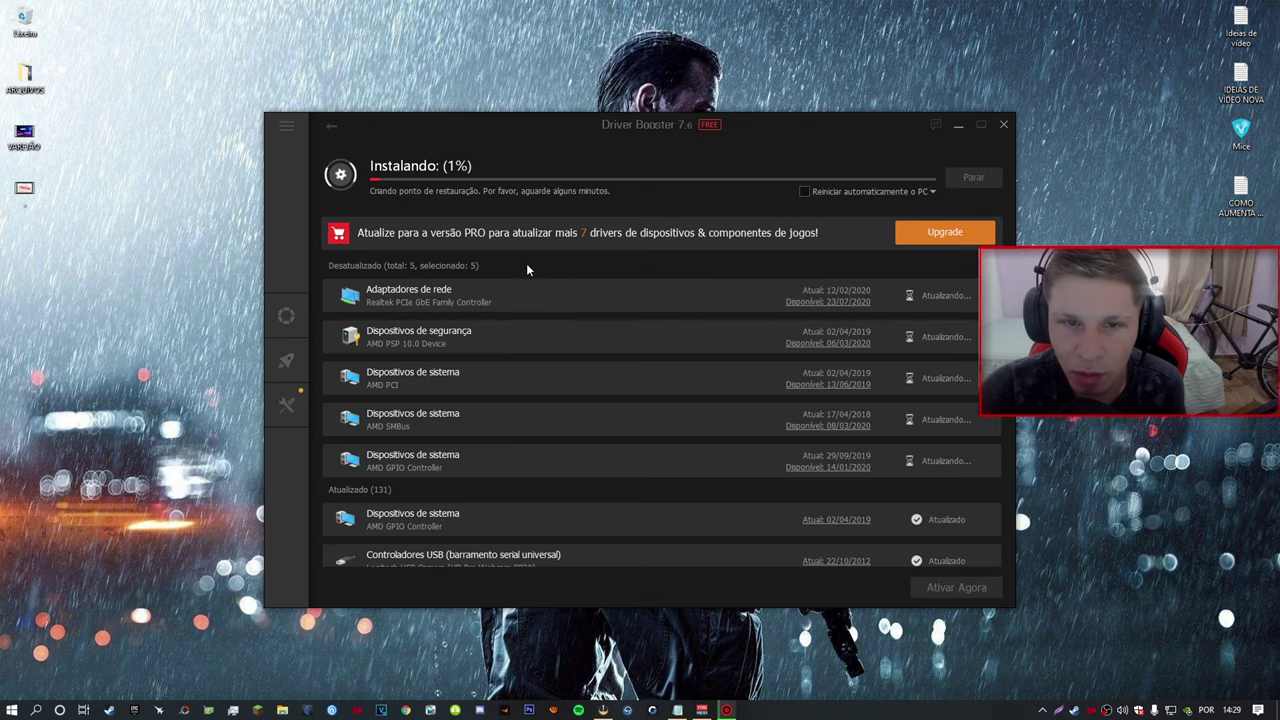
click(958, 124)
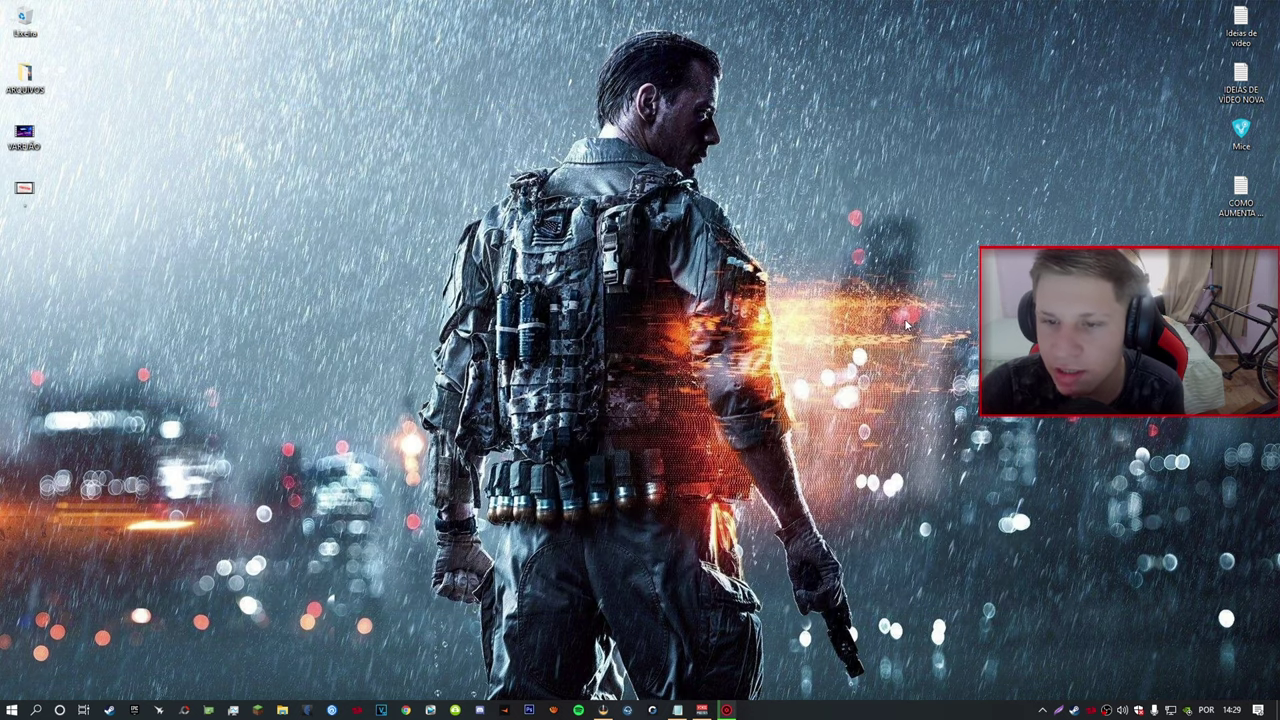
right_click(338, 290)
click(368, 334)
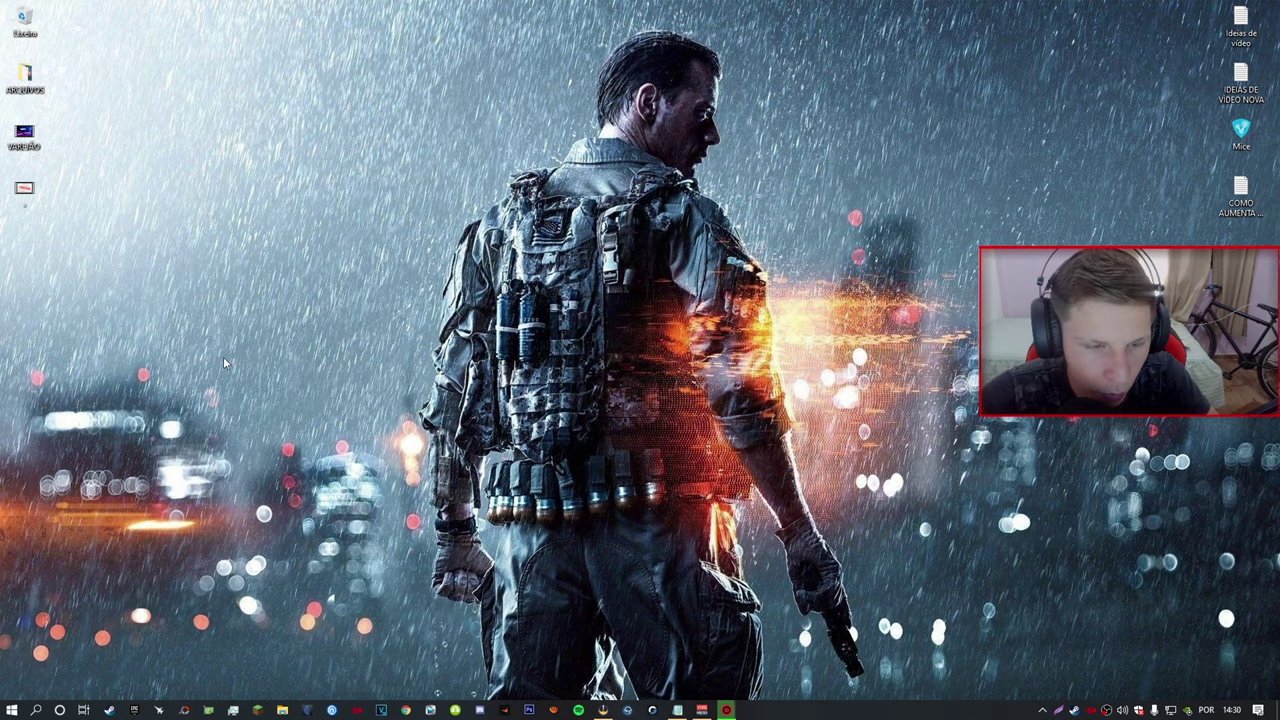
Turn off window snapping and timeline suggestions in the multitasking section of the Windows system settings
click(9, 710)
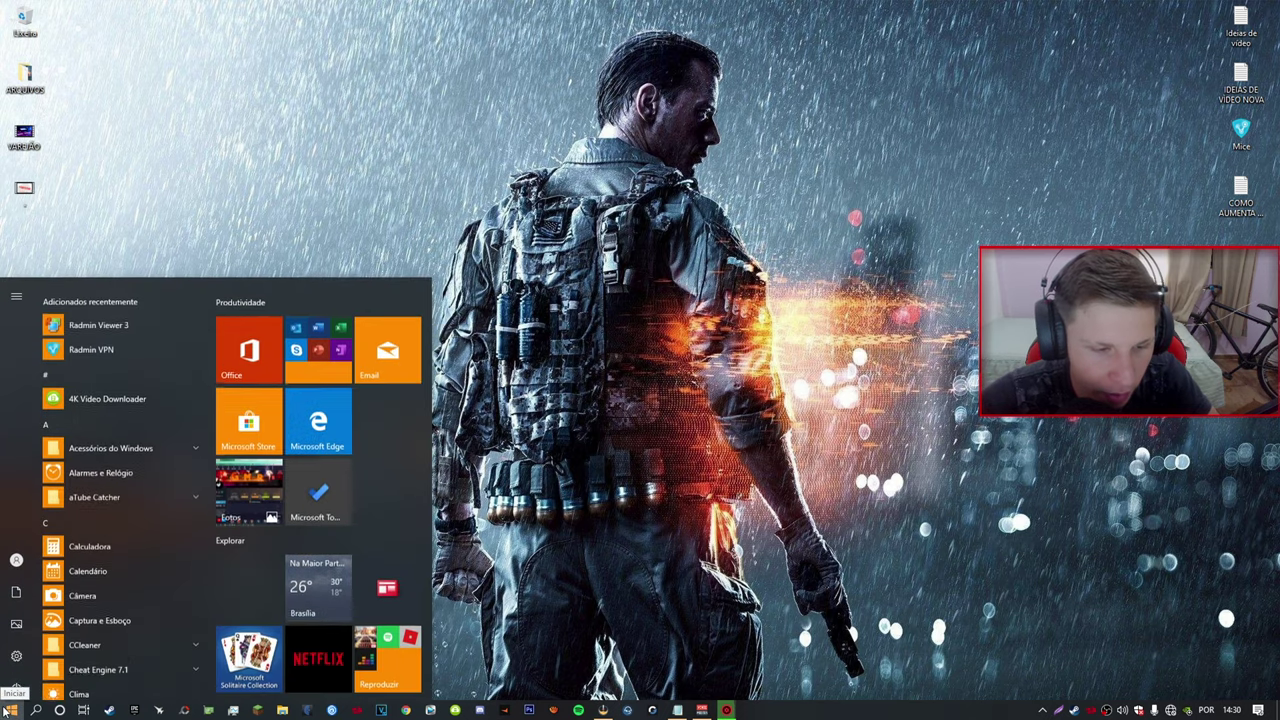
click(16, 652)
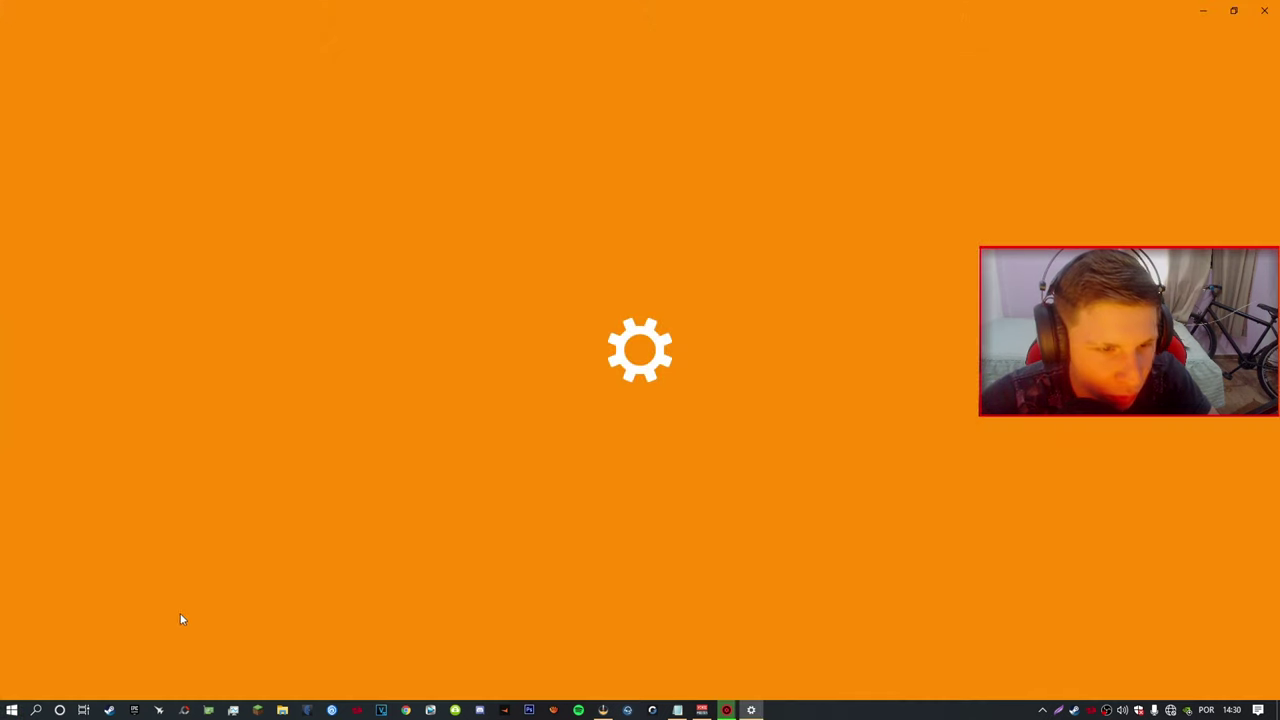
click(266, 176)
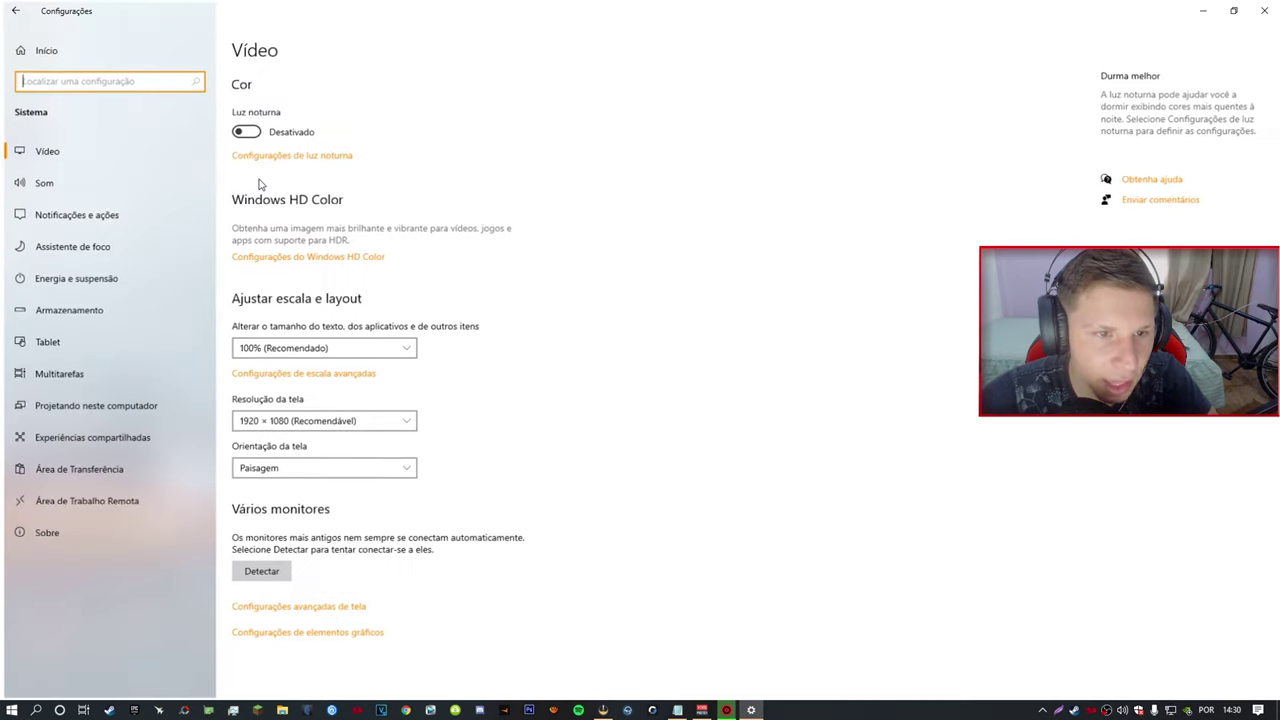
click(53, 371)
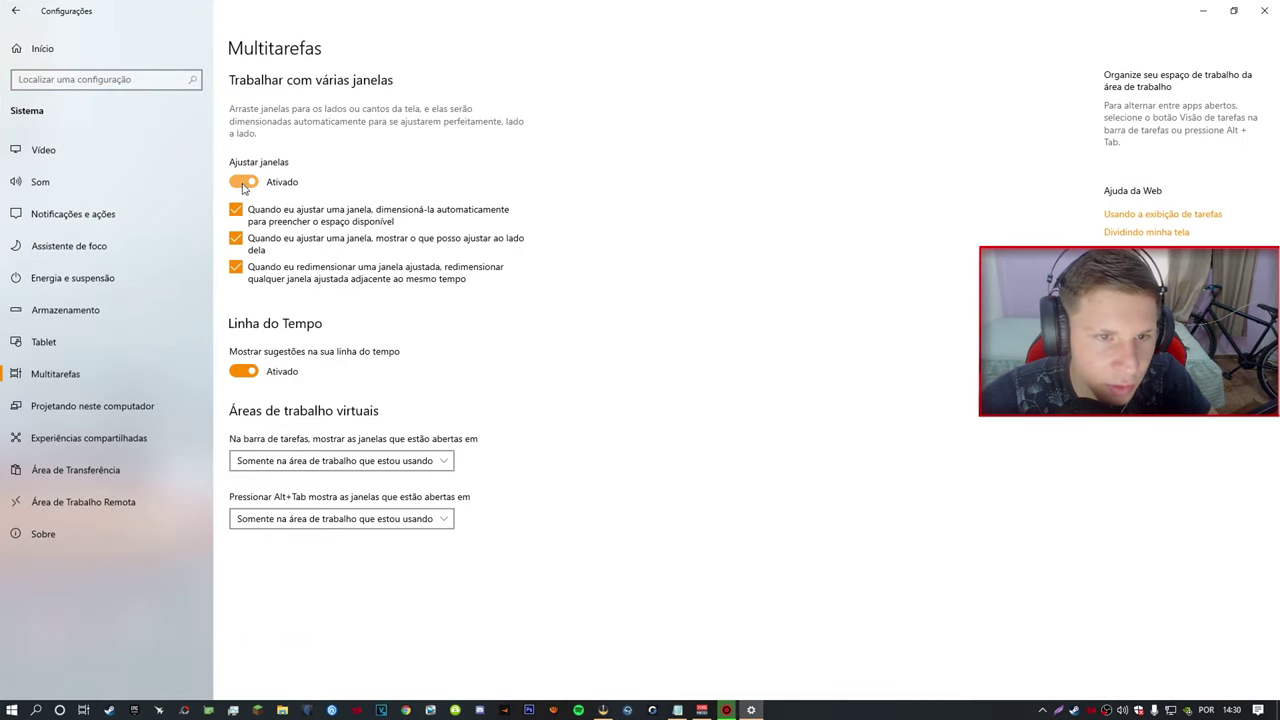
drag(237, 209, 237, 212)
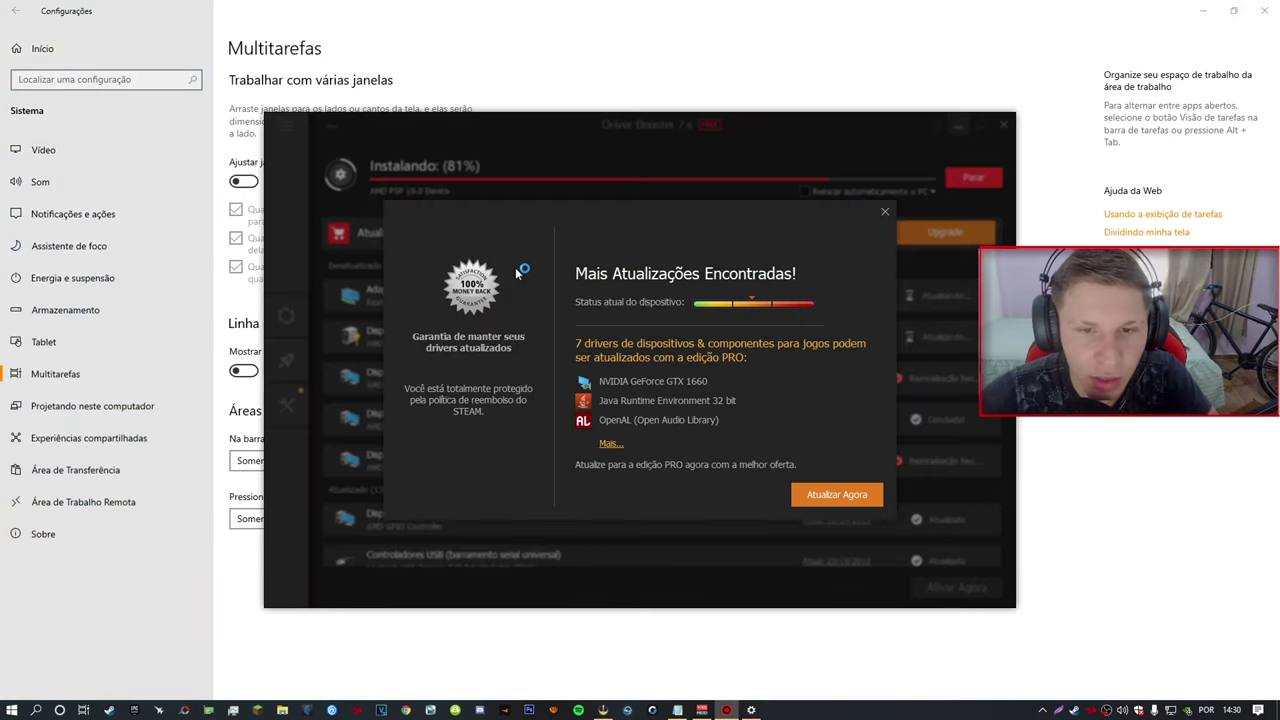
Turn off notifications from apps and other senders, and open the Focus assist settings
click(885, 212)
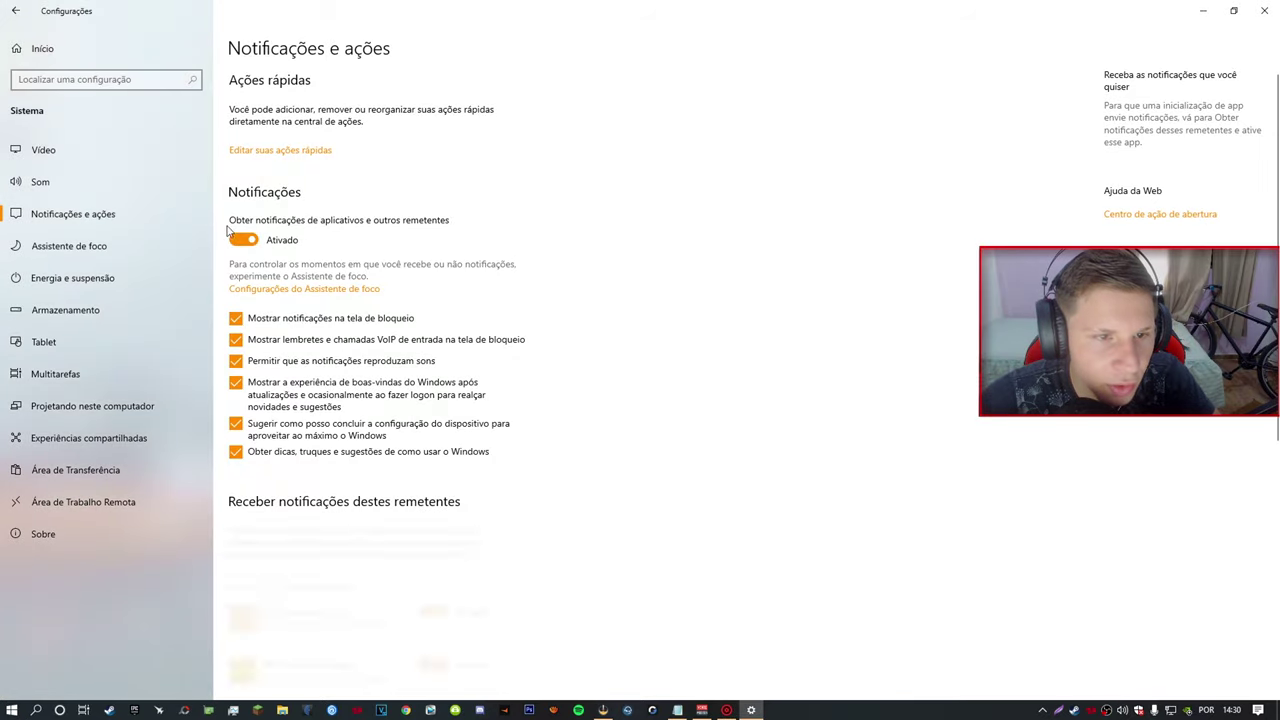
click(243, 240)
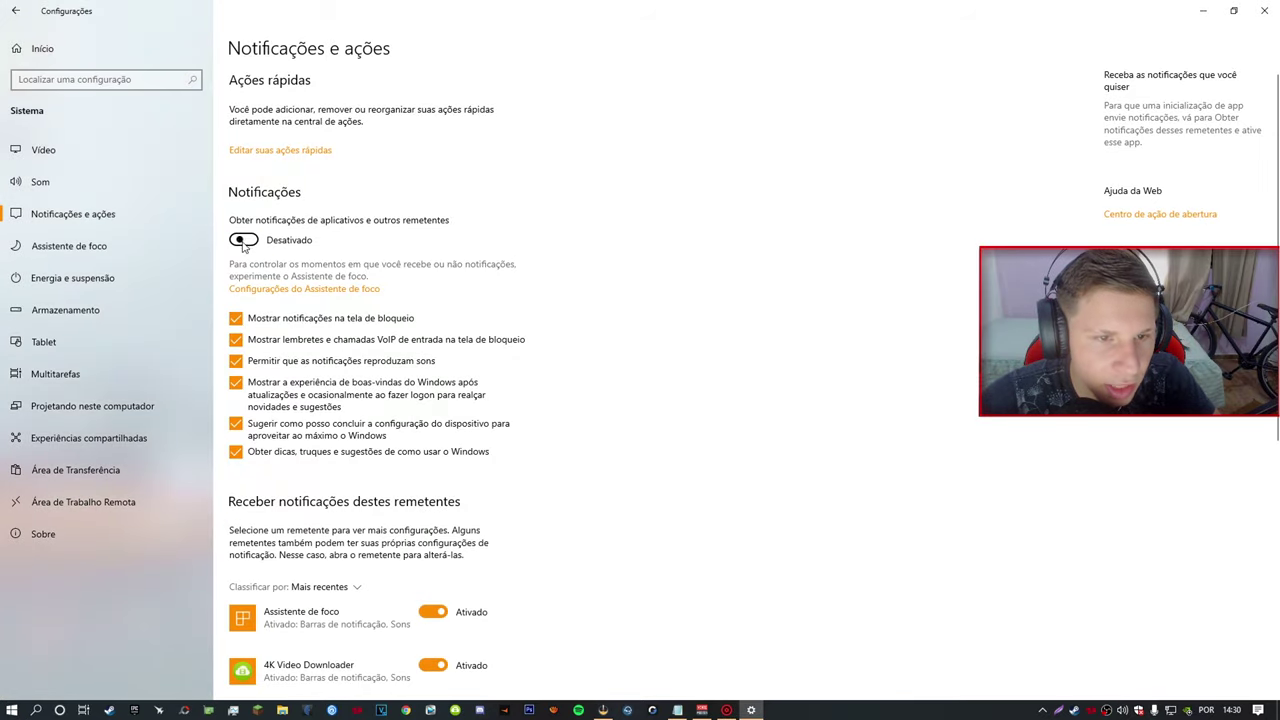
click(95, 245)
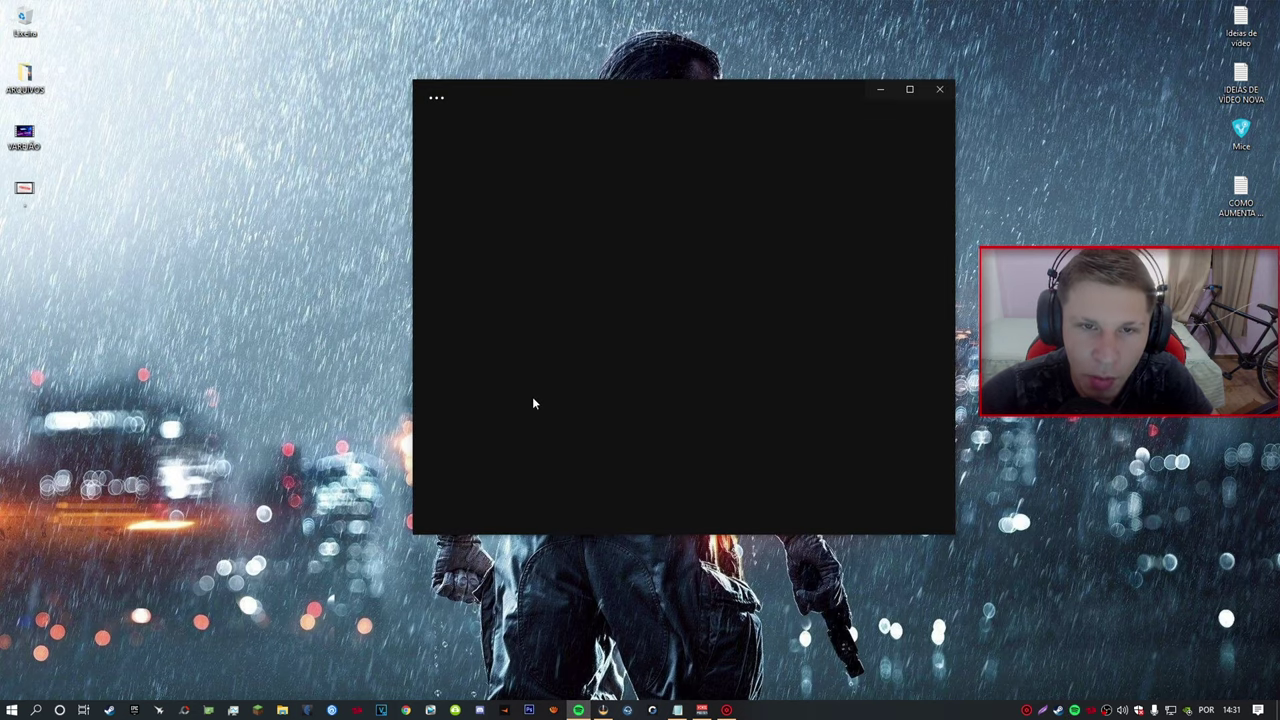
Turn off hardware acceleration in Spotify's view options and confirm the restart of the program
click(910, 90)
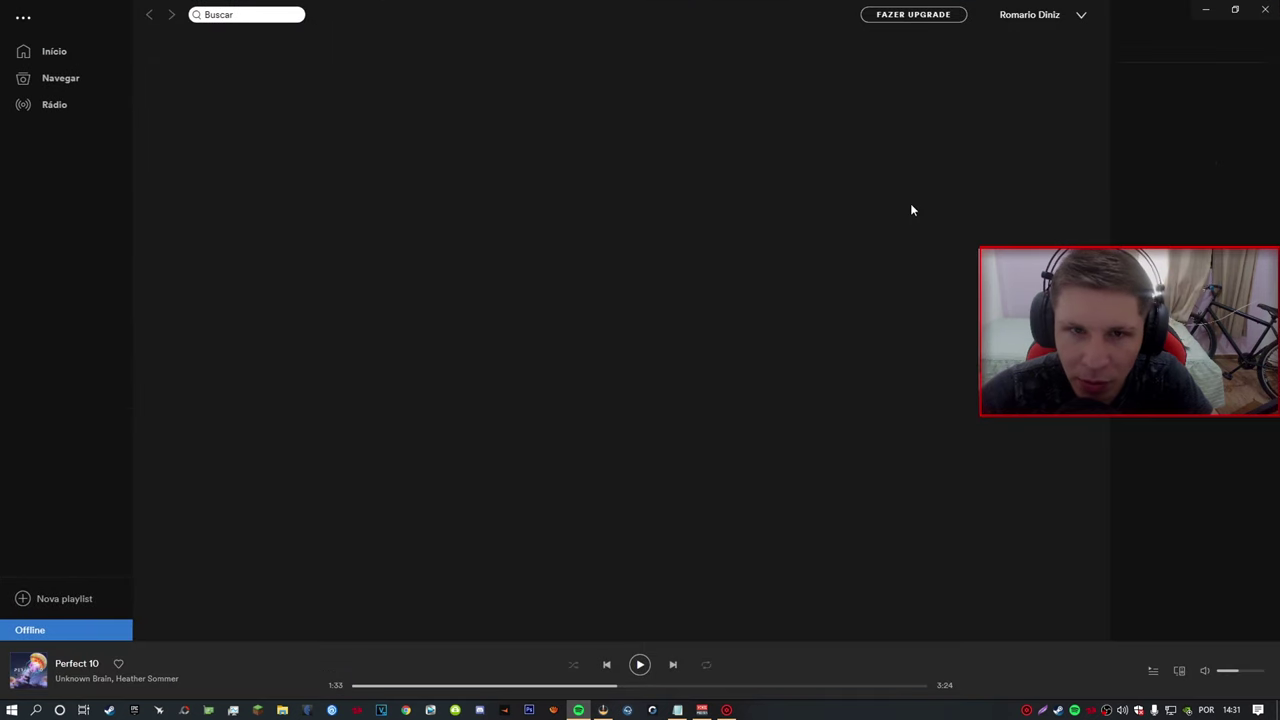
click(1245, 18)
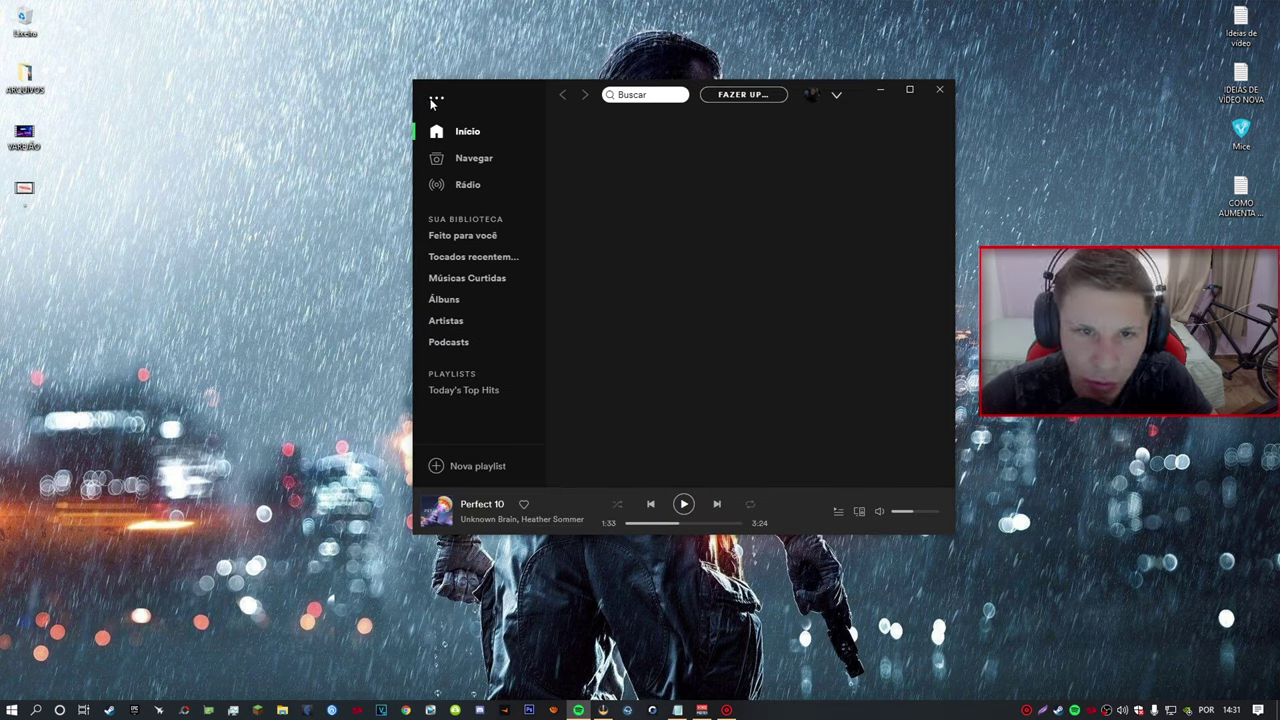
click(435, 99)
click(430, 112)
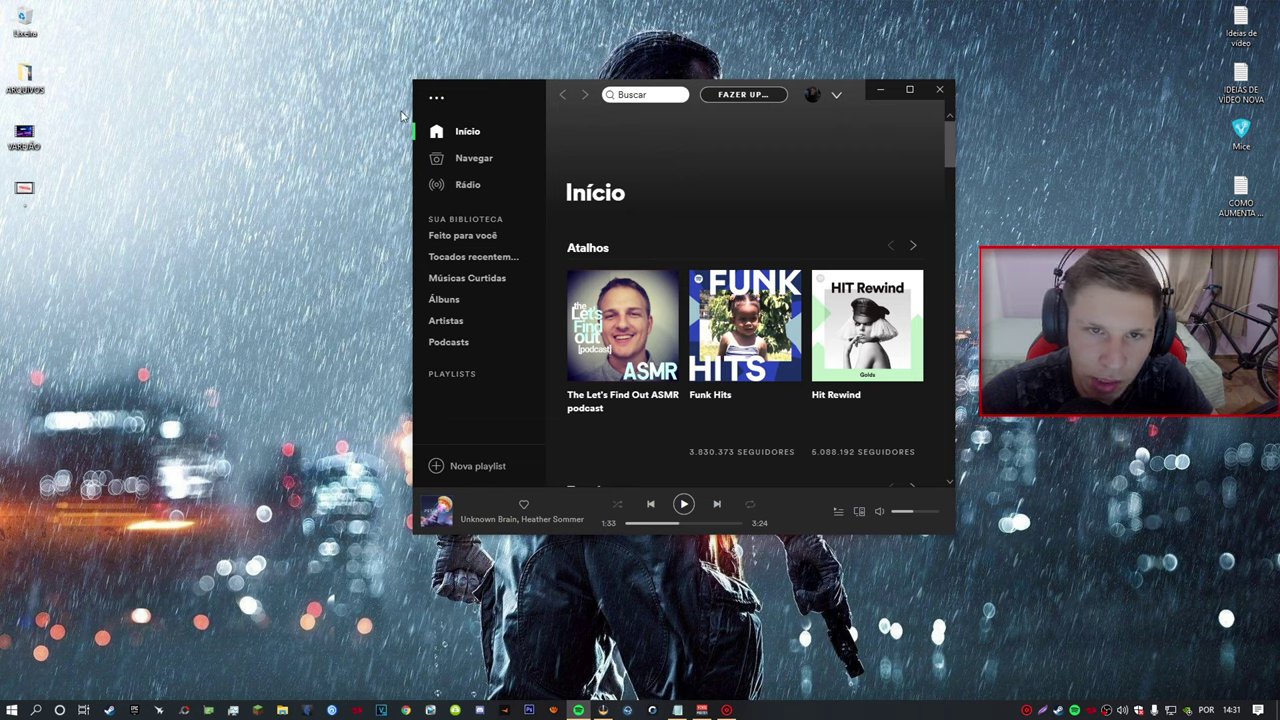
click(438, 100)
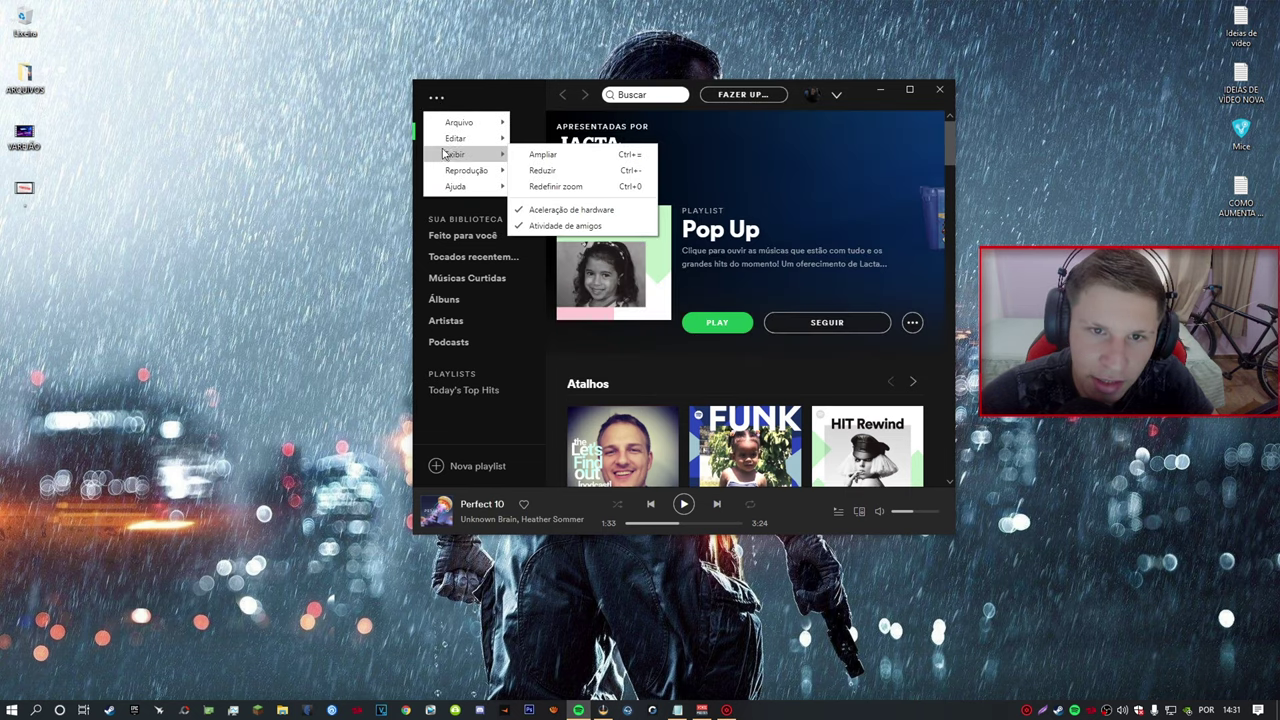
mouse_move(478, 142)
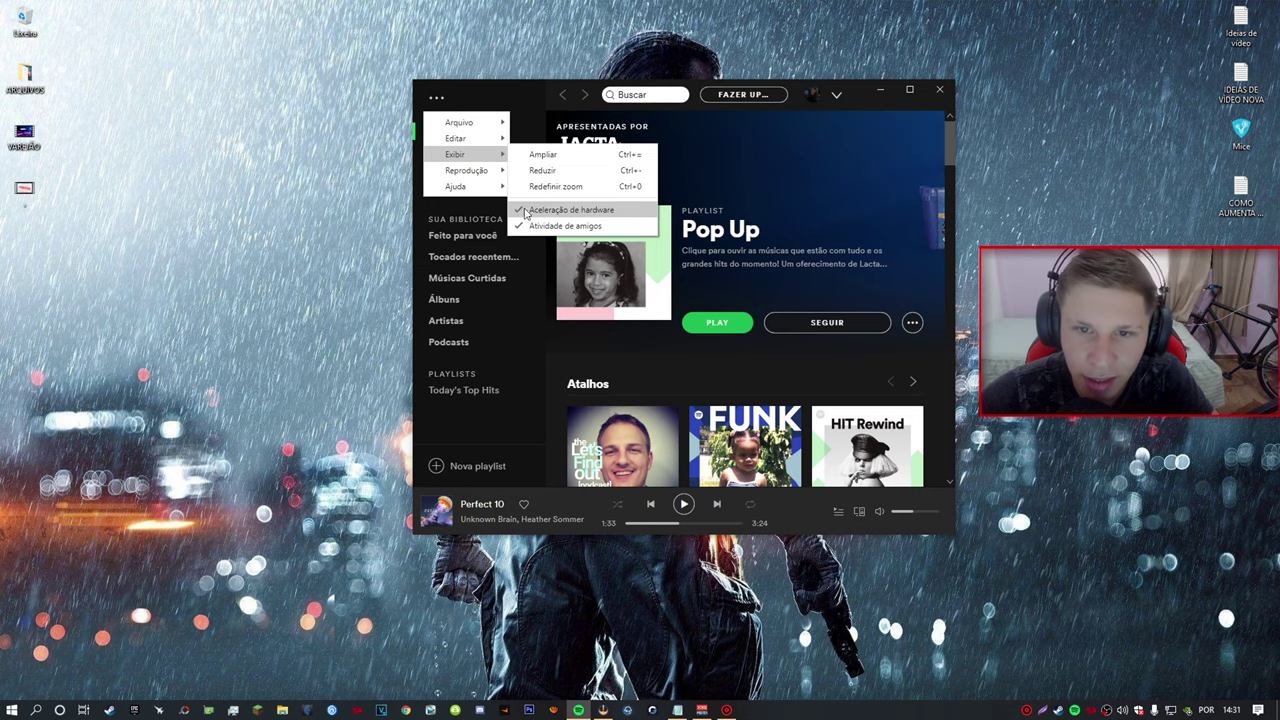
click(549, 211)
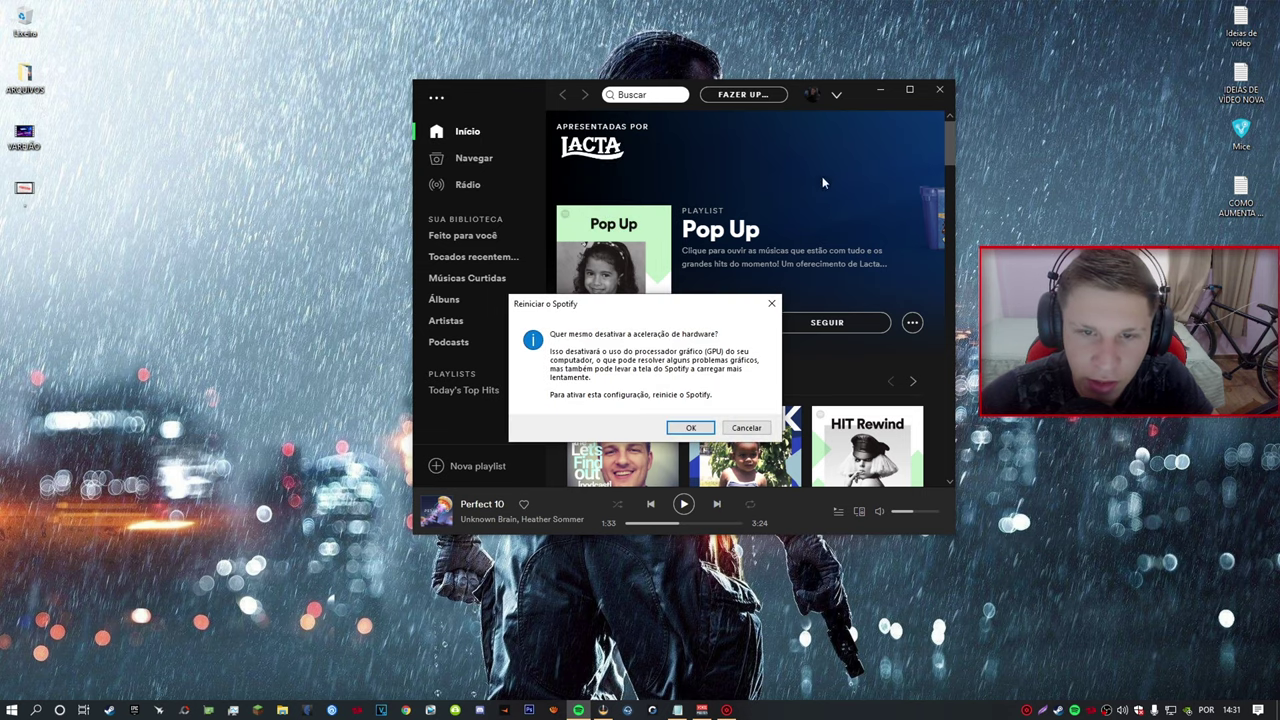
click(690, 428)
right_click(631, 214)
click(700, 250)
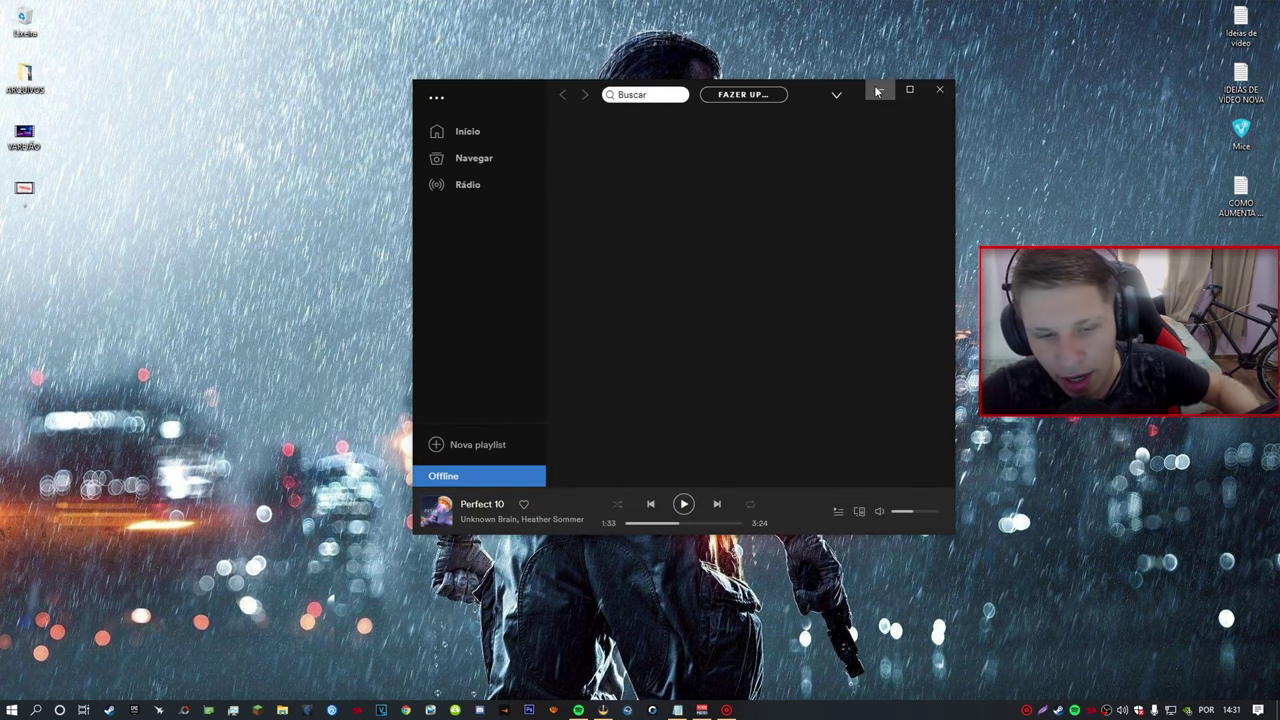
Minimize and close Spotify, and refresh the desktop
click(881, 93)
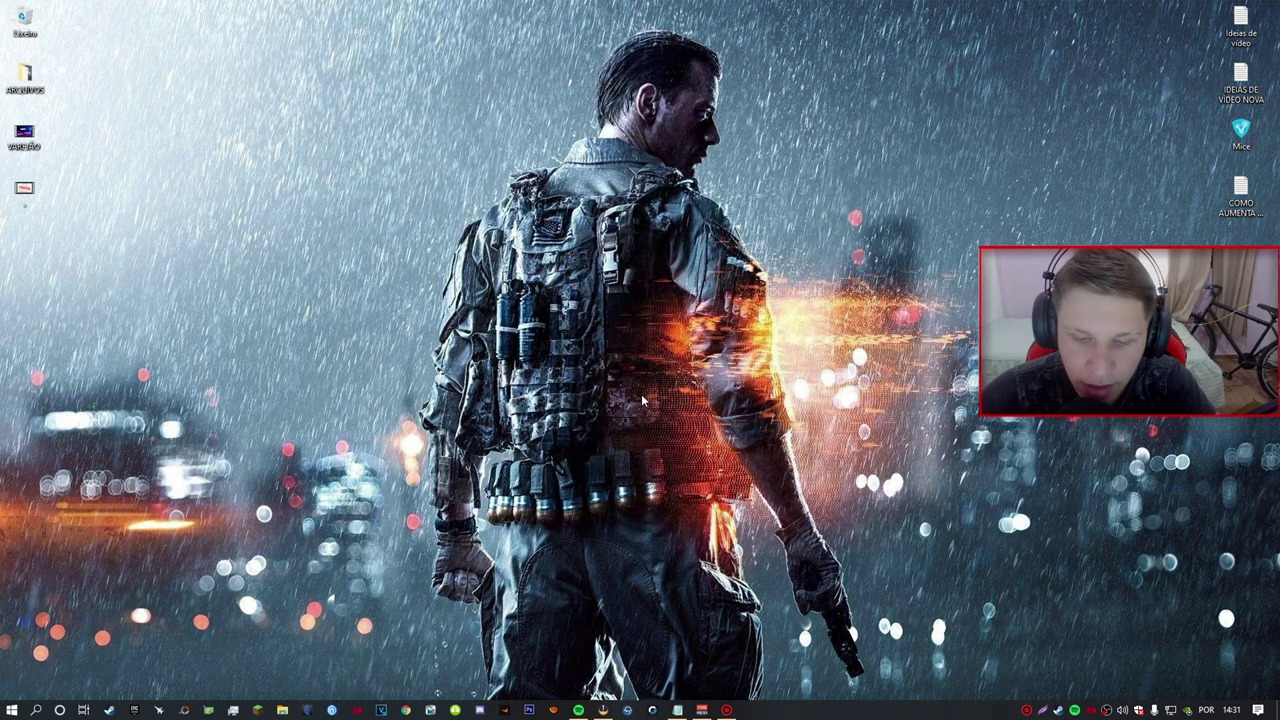
right_click(578, 710)
click(558, 686)
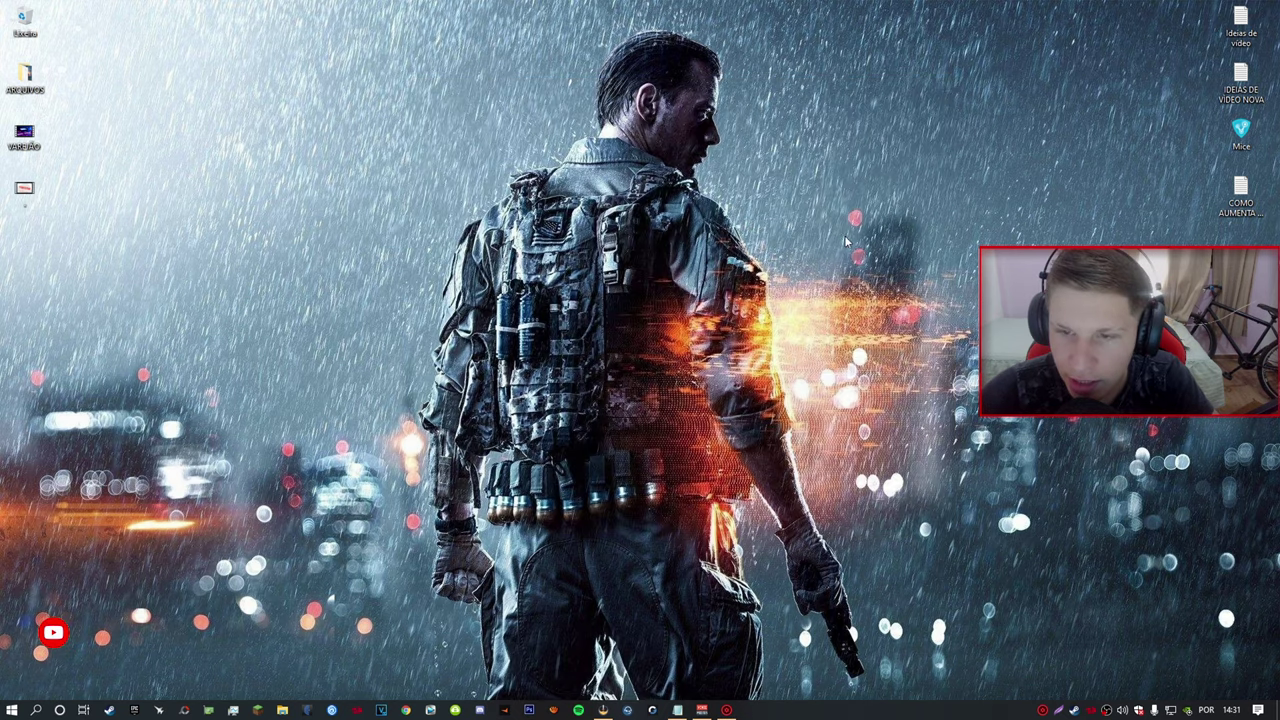
right_click(847, 236)
click(880, 276)
Switch to Discord, open the user settings and look through the Appearance page down to its lower options
click(603, 710)
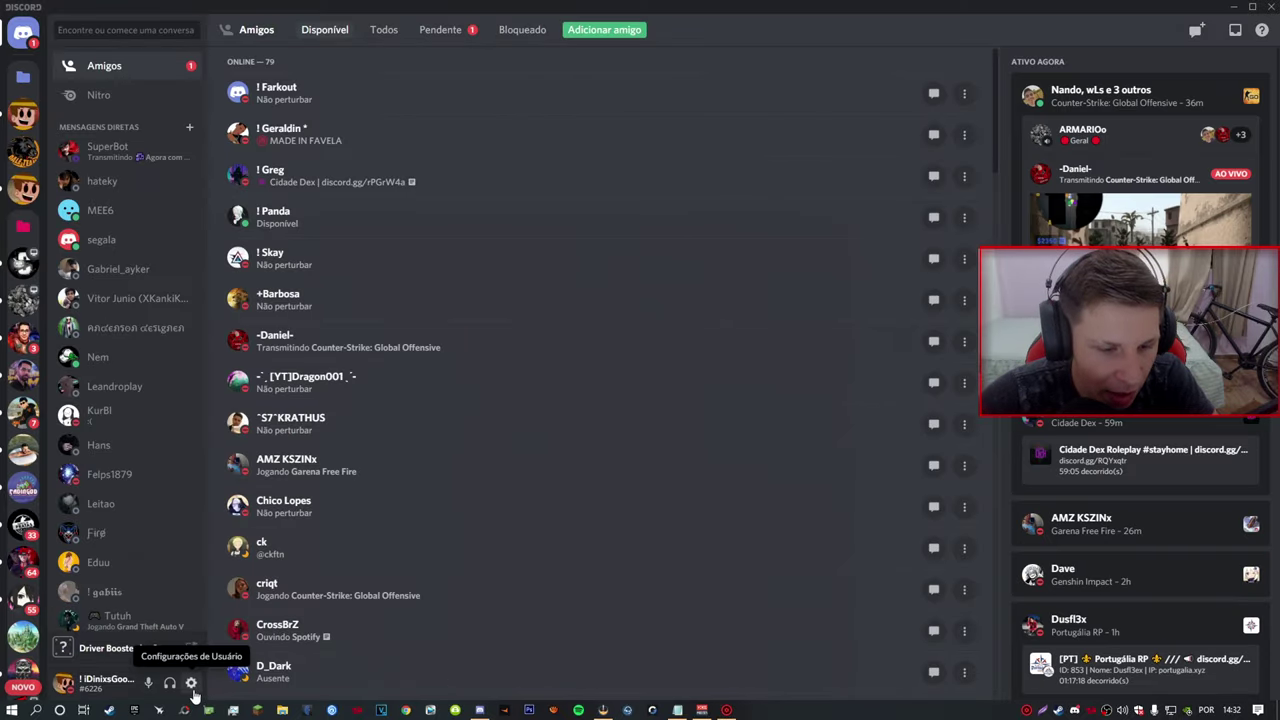
click(191, 684)
click(338, 460)
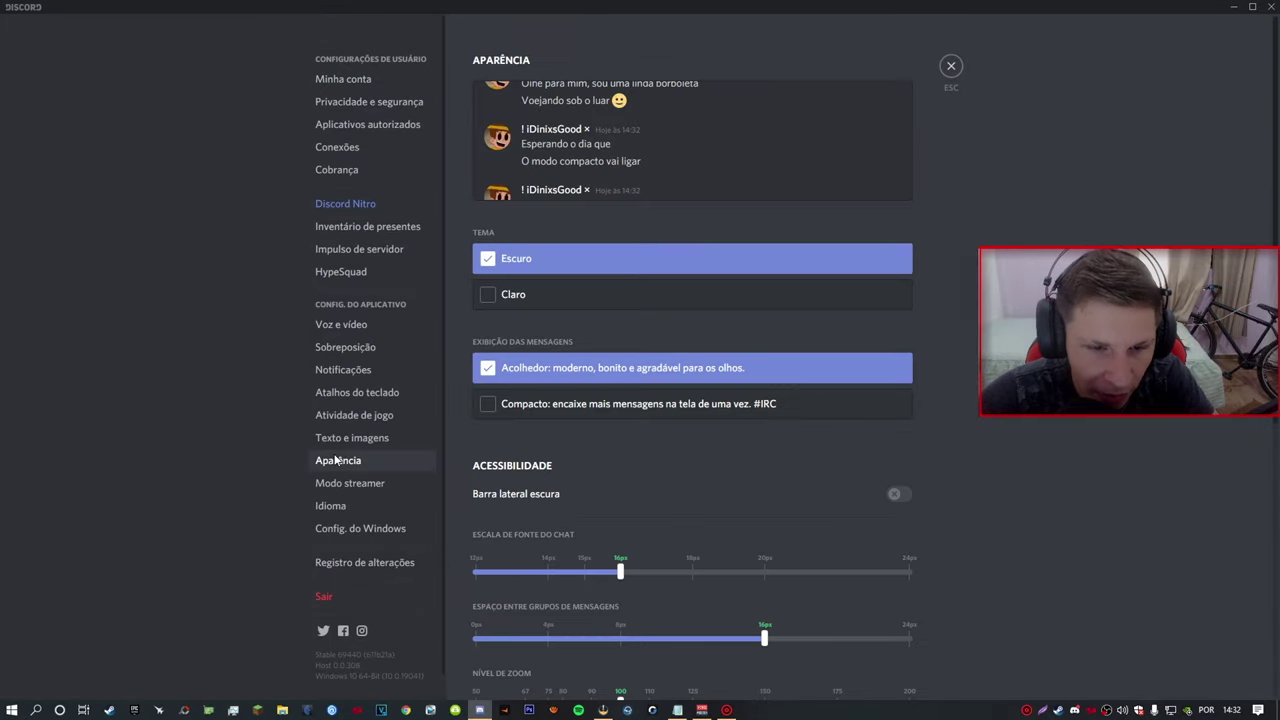
scroll(600, 455, down, 5)
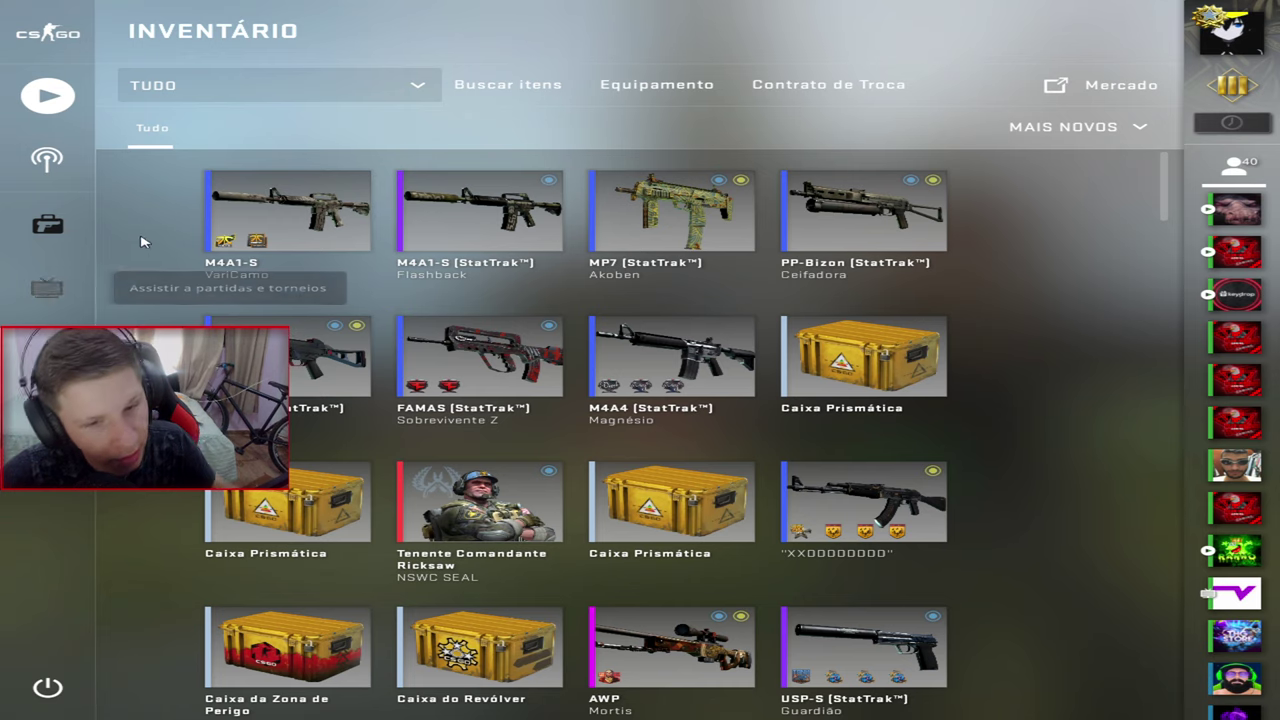
Switch on the performance overlay in CS:GO by running net_graph 1 in the developer console
key(grave)
text(net_)
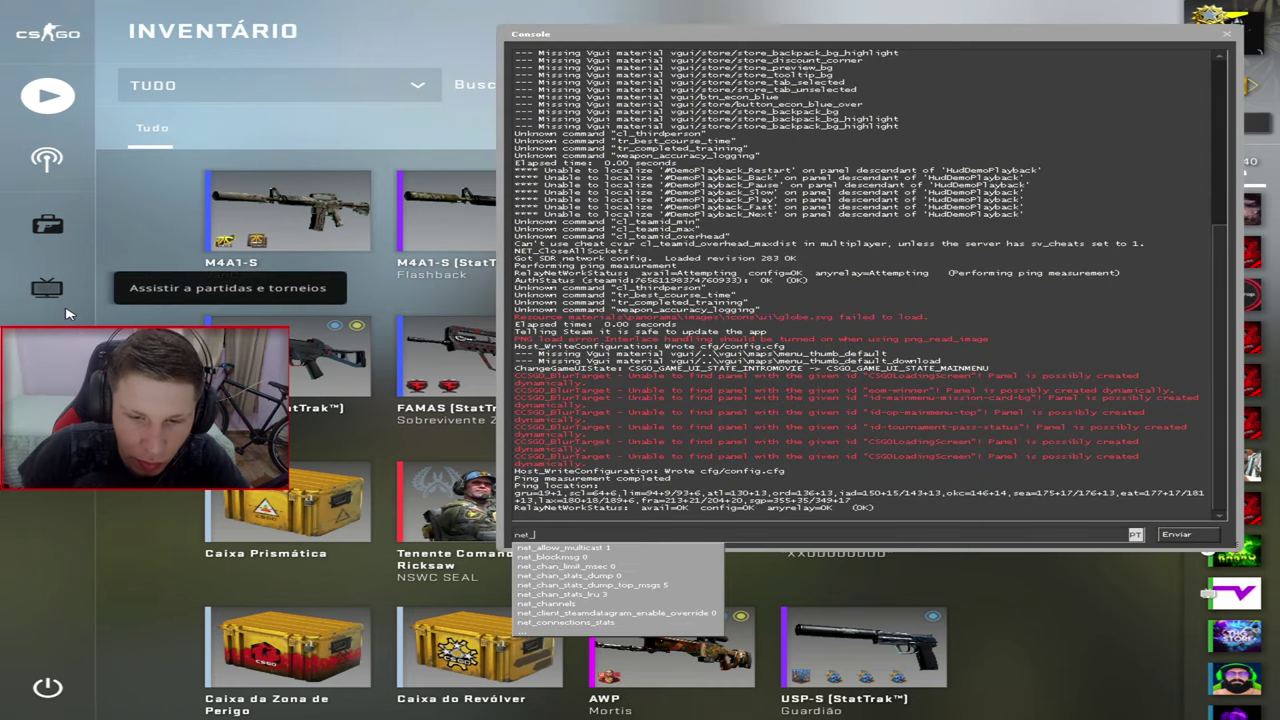
text(graph 1)
key(Return)
key(grave)
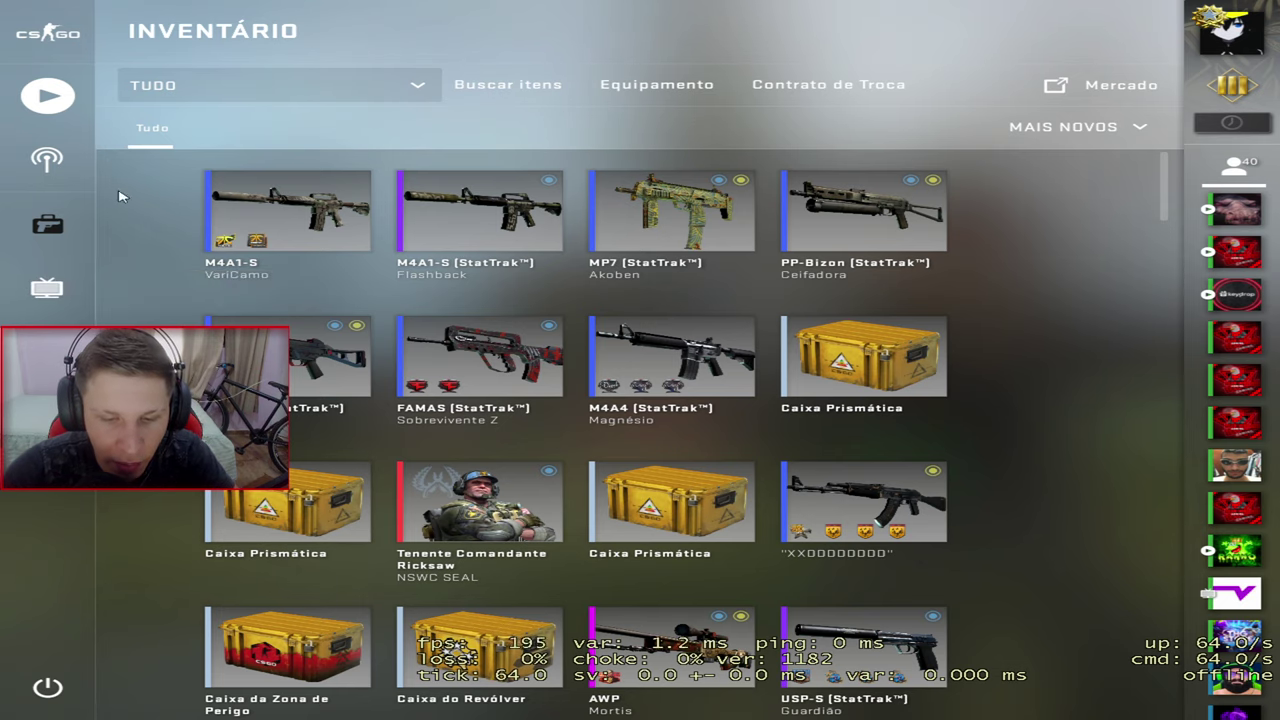
Visit the CS:GO home, inventory and play screens to check the frame rate on each
click(48, 33)
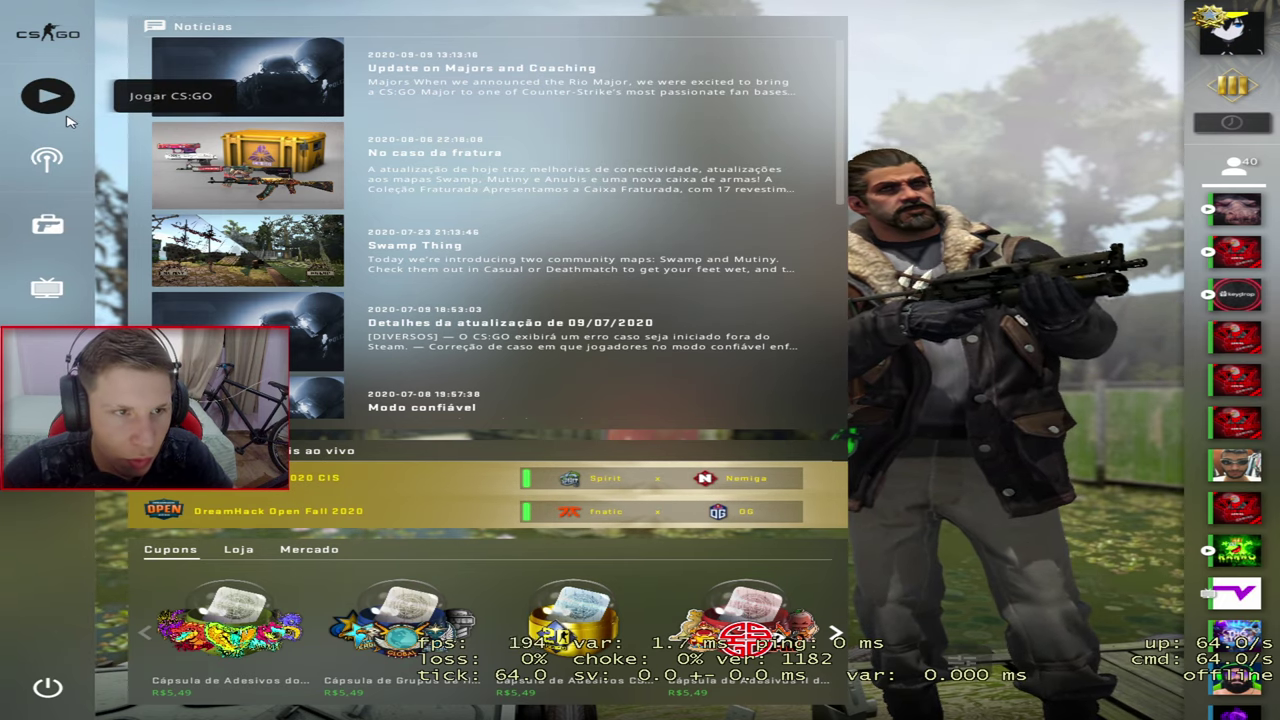
click(52, 232)
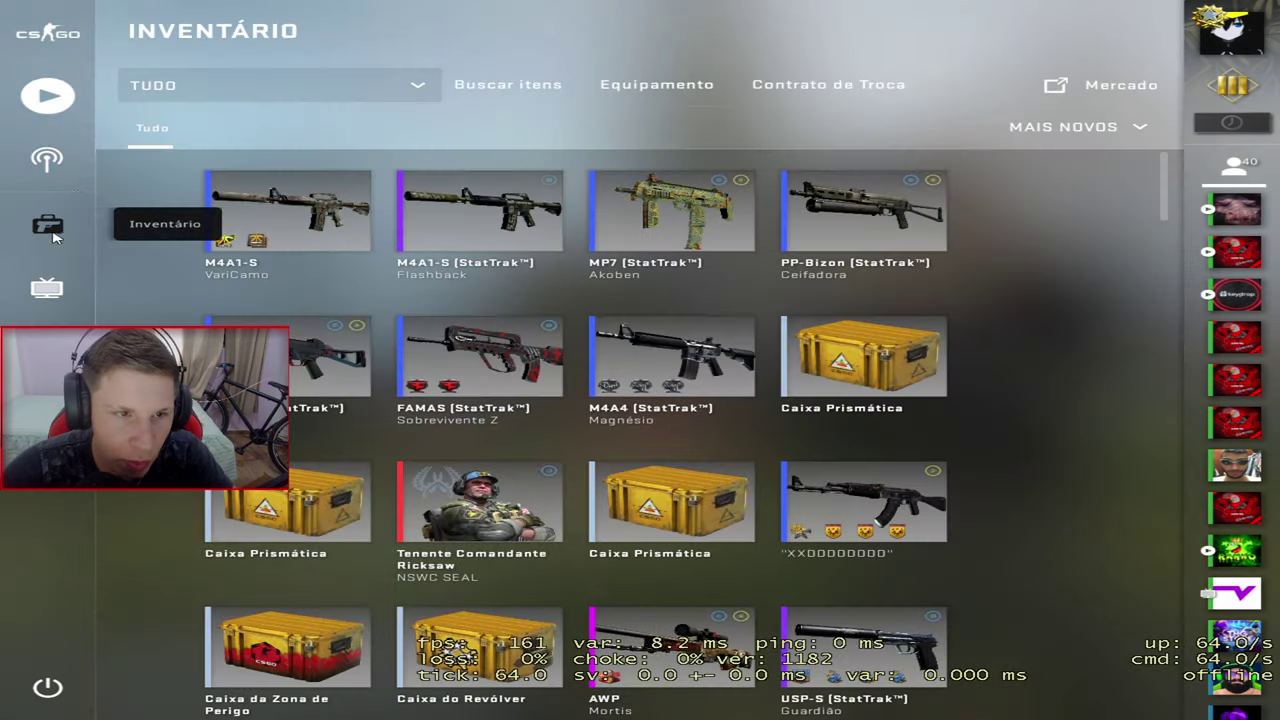
click(48, 95)
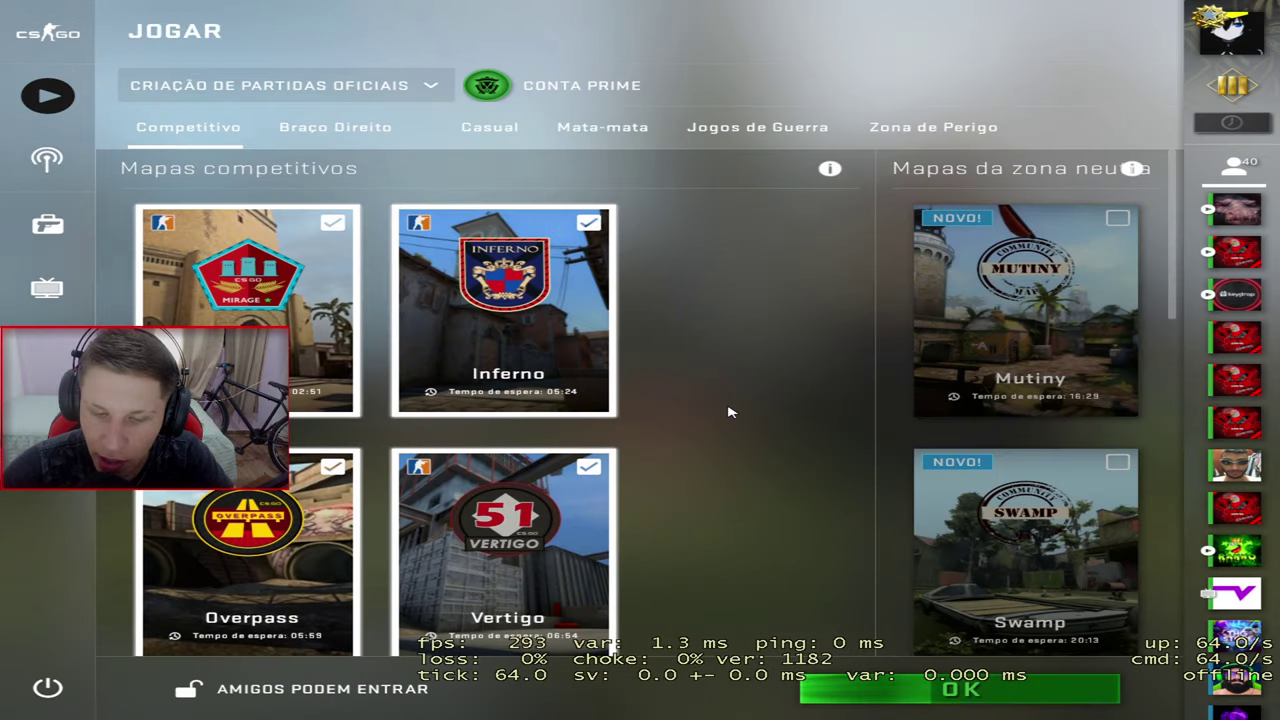
scroll(686, 277, down, 2)
scroll(688, 277, up, 2)
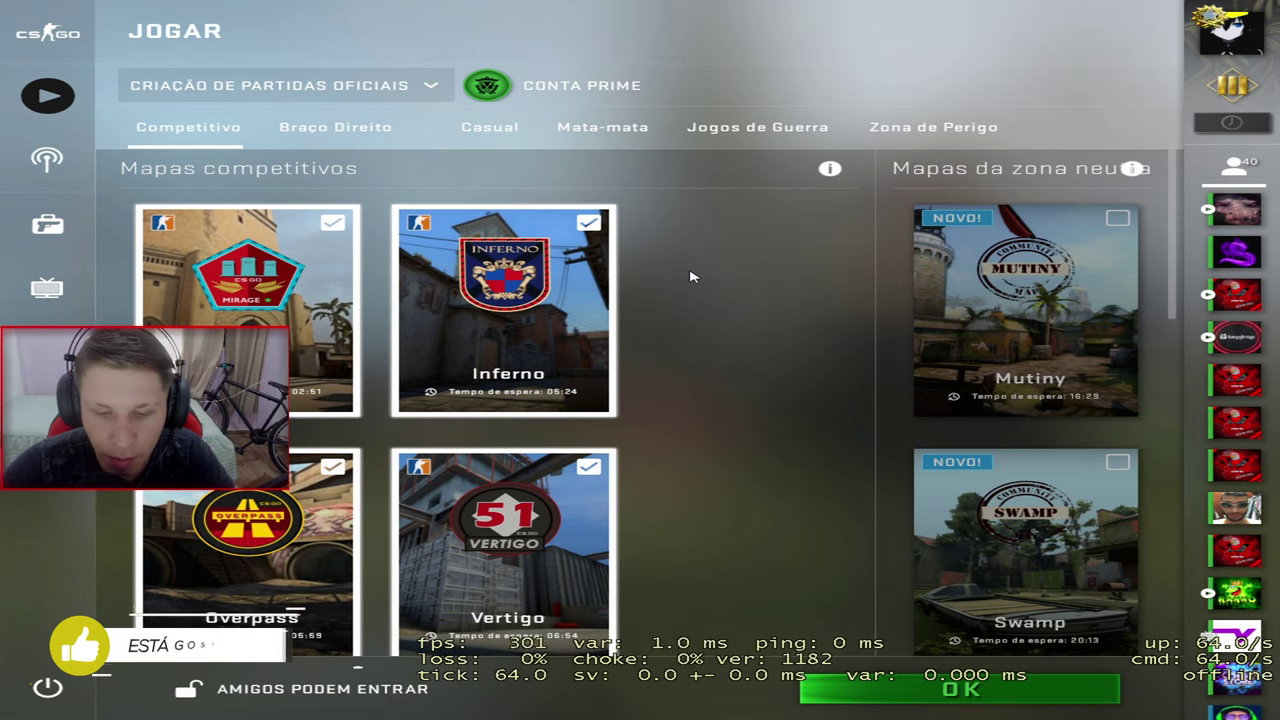
Load the autoexec configuration by running exec autoexec in the CS:GO console, and close the console
key(grave)
text(exec )
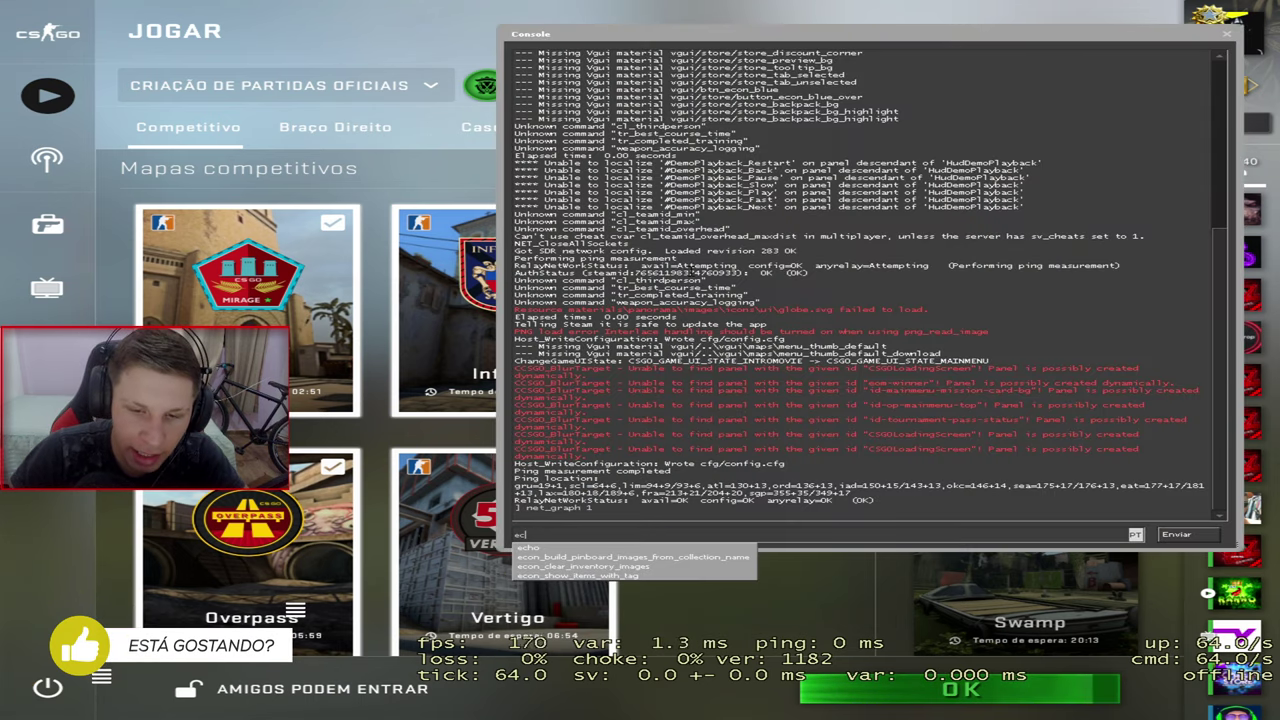
text(autoexec)
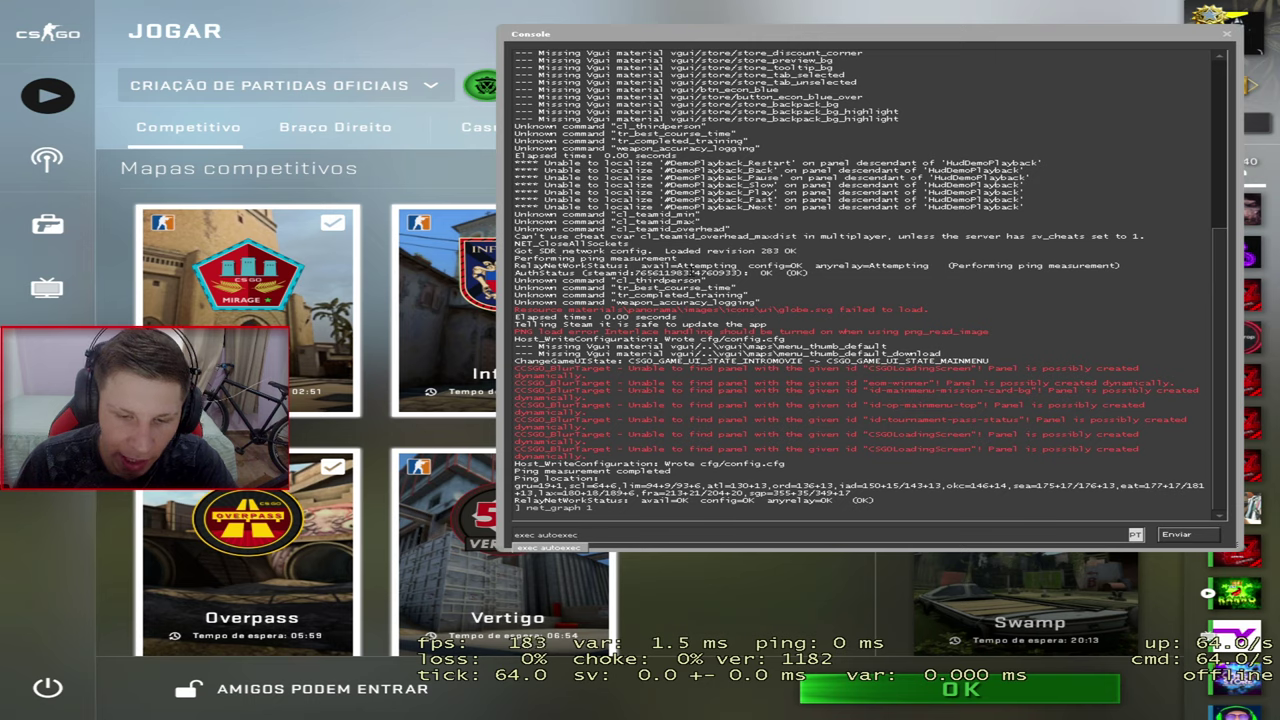
key(Return)
key(grave)
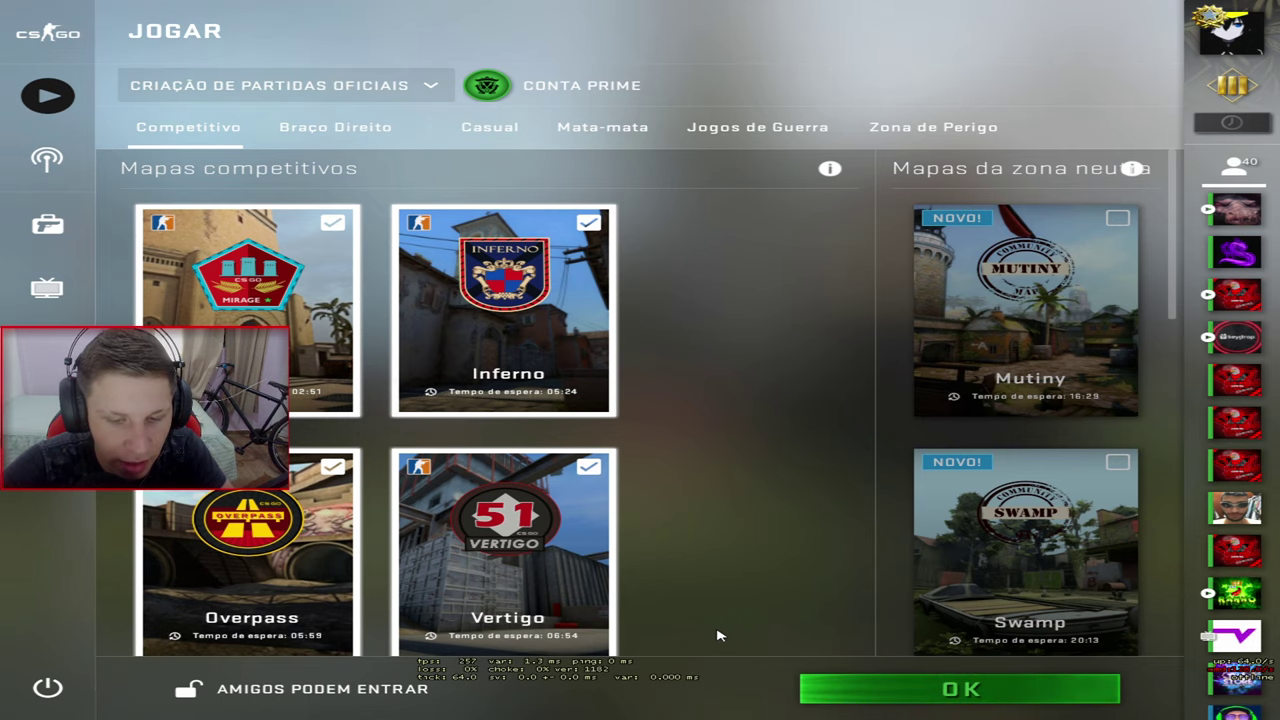
Look through the competitive map list while watching the frame rate, and return to the main menu
scroll(703, 552, down, 6)
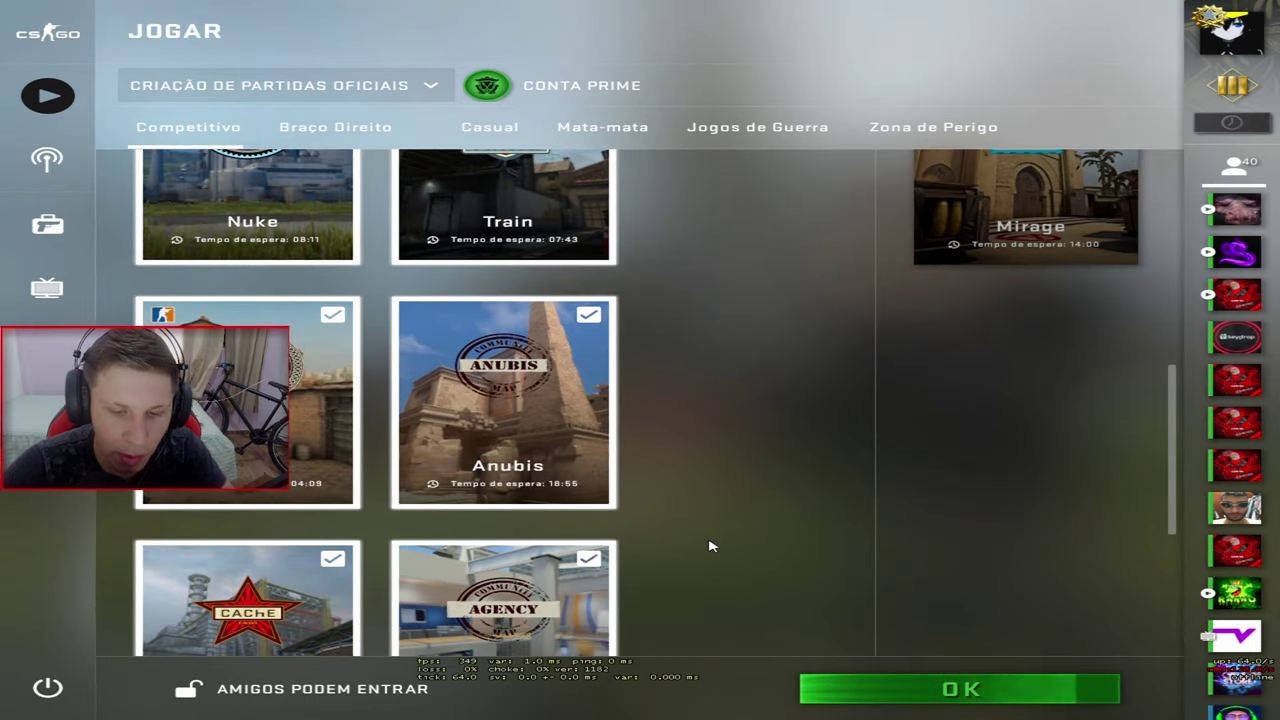
scroll(711, 546, up, 6)
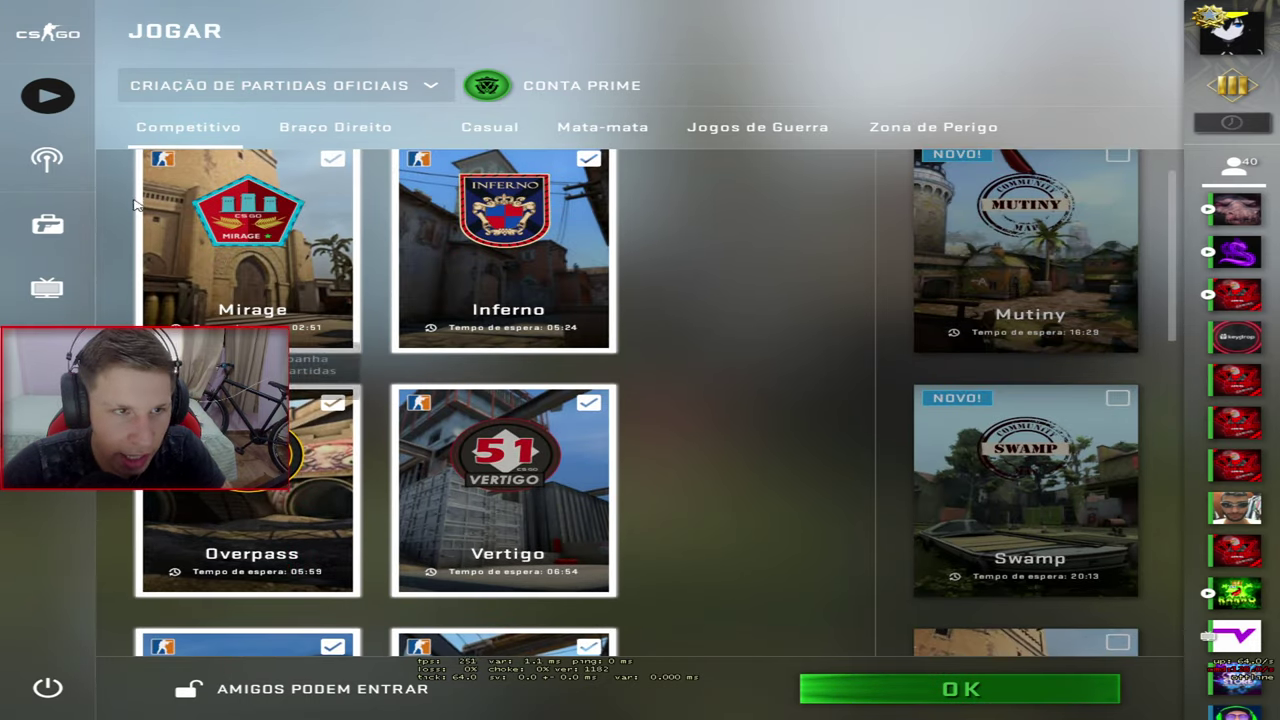
key(Escape)
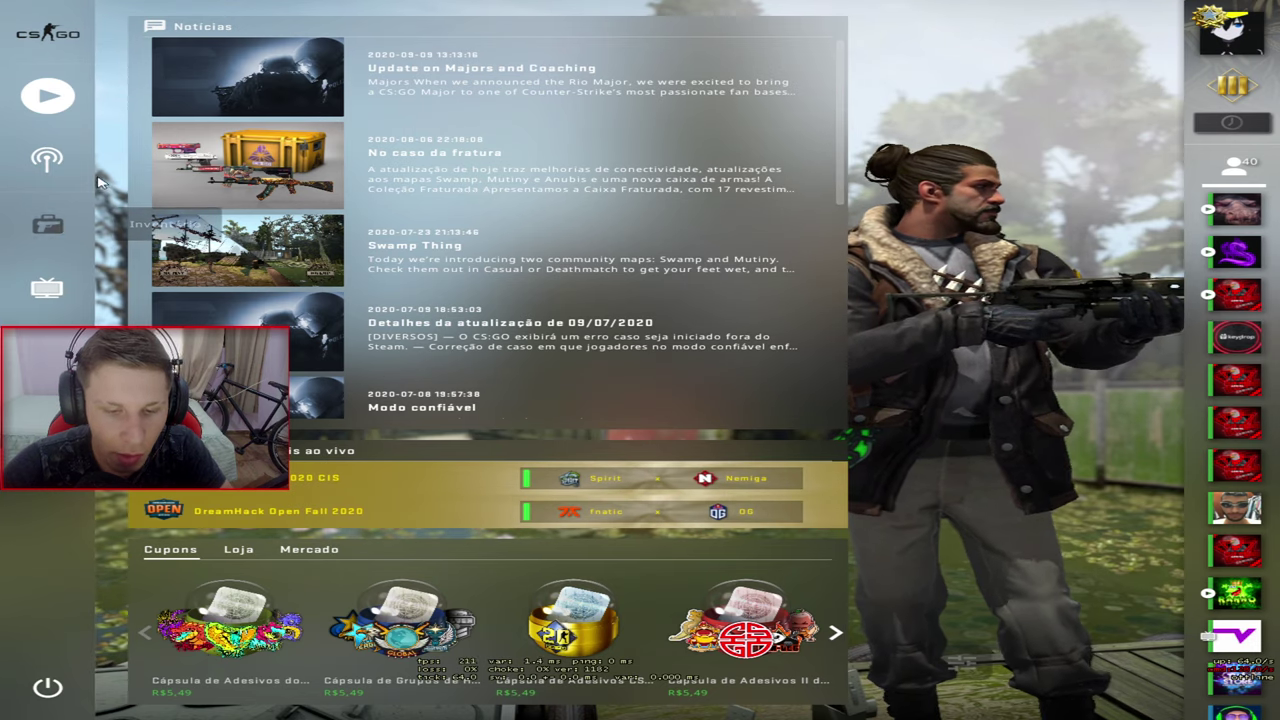
Start the Config Generator workshop map with easy bots in custom mode
click(47, 95)
click(300, 85)
click(170, 203)
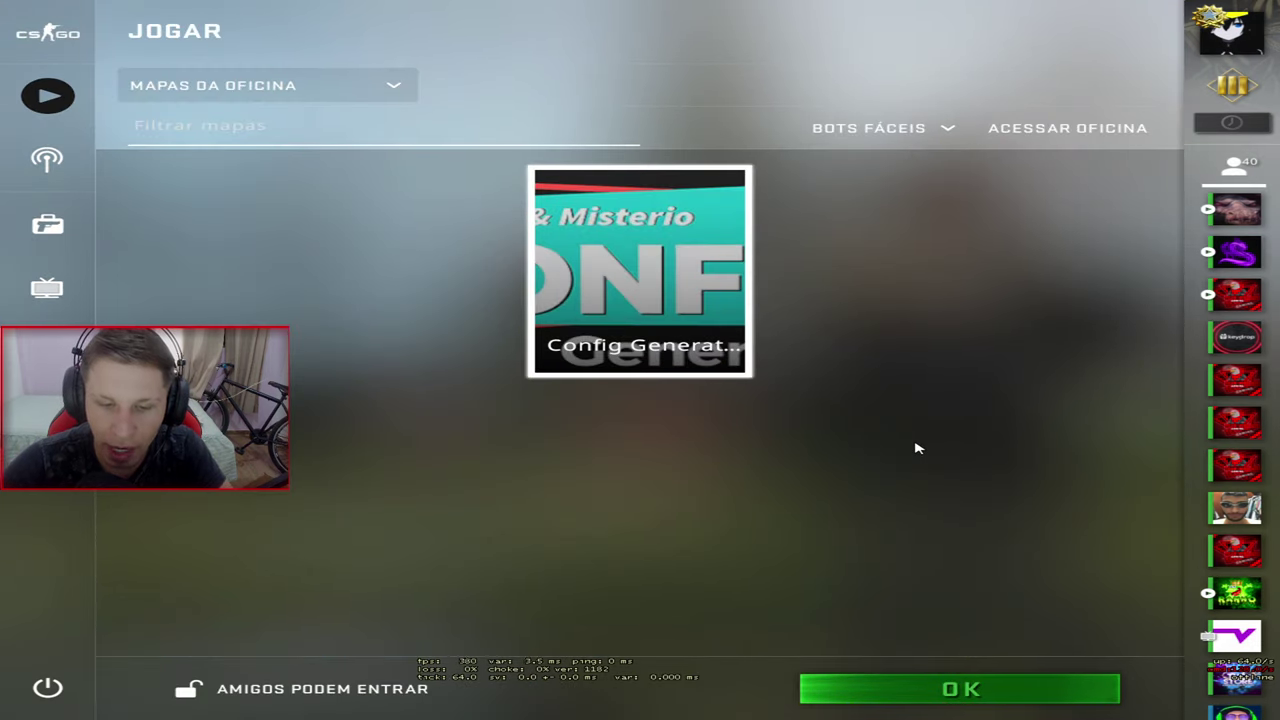
click(900, 689)
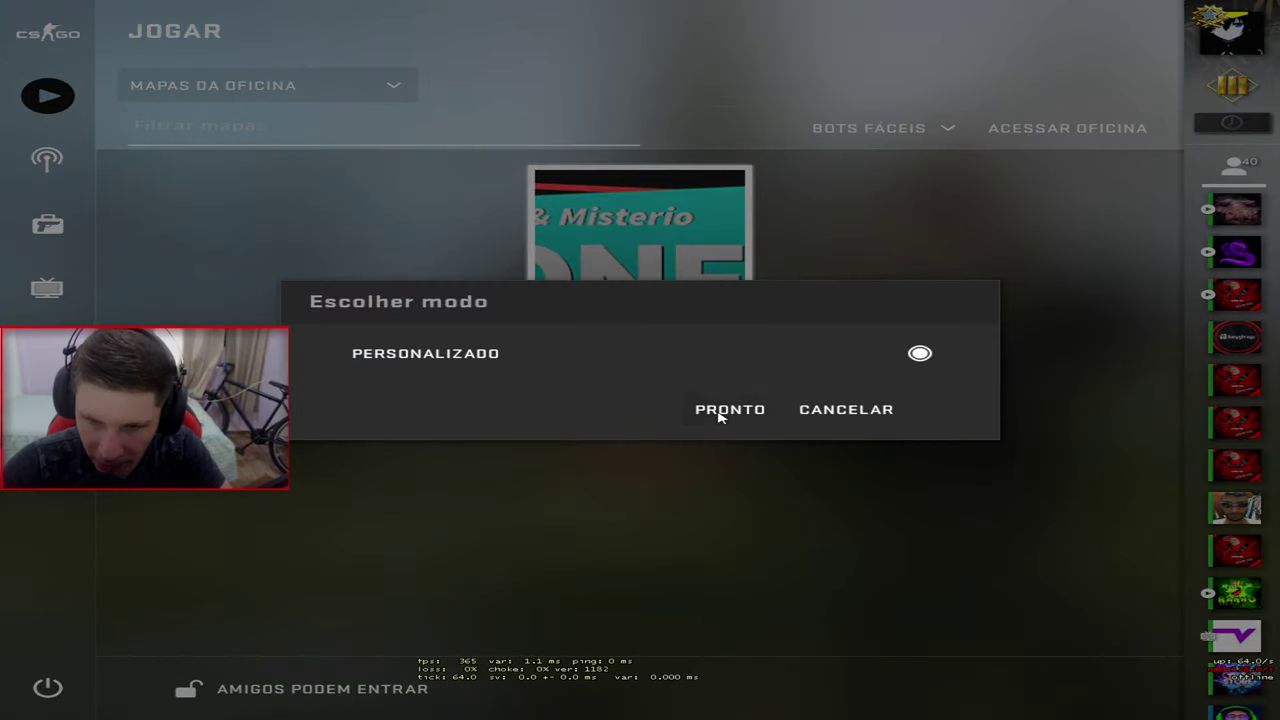
click(725, 410)
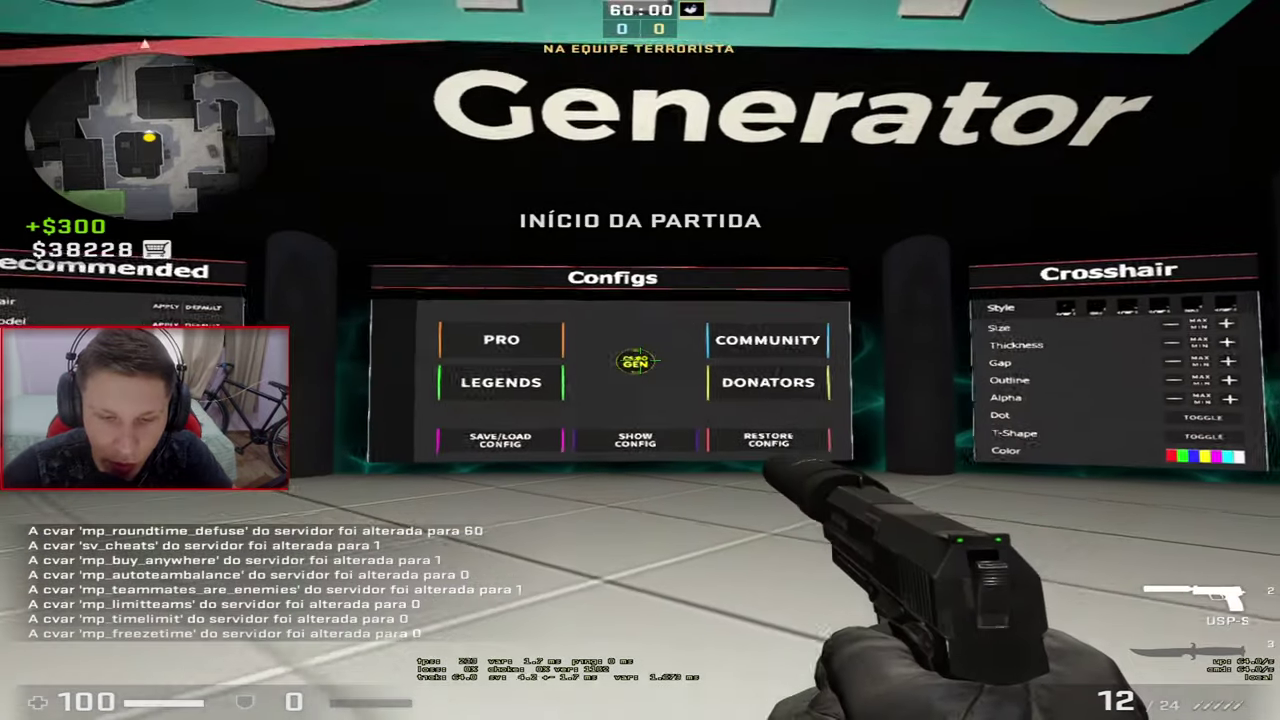
Switch to the knife and inspect it twice while watching the in-game frame rate
key(3)
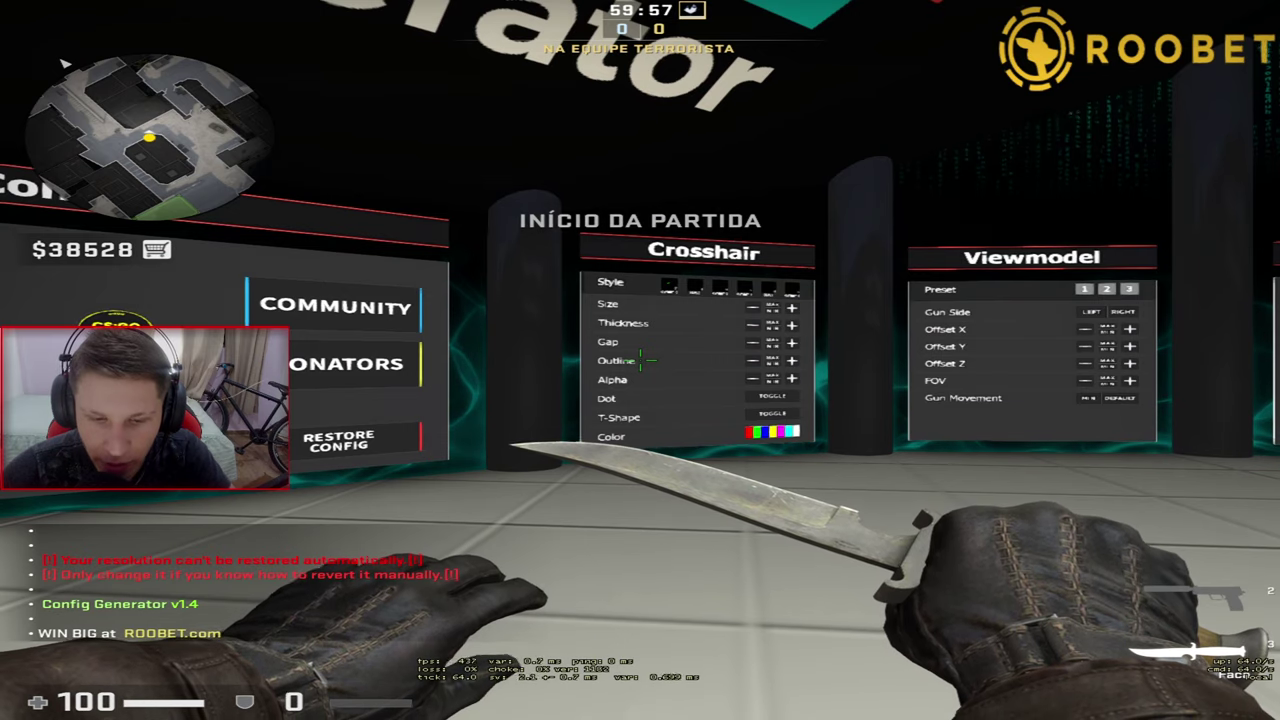
key(f)
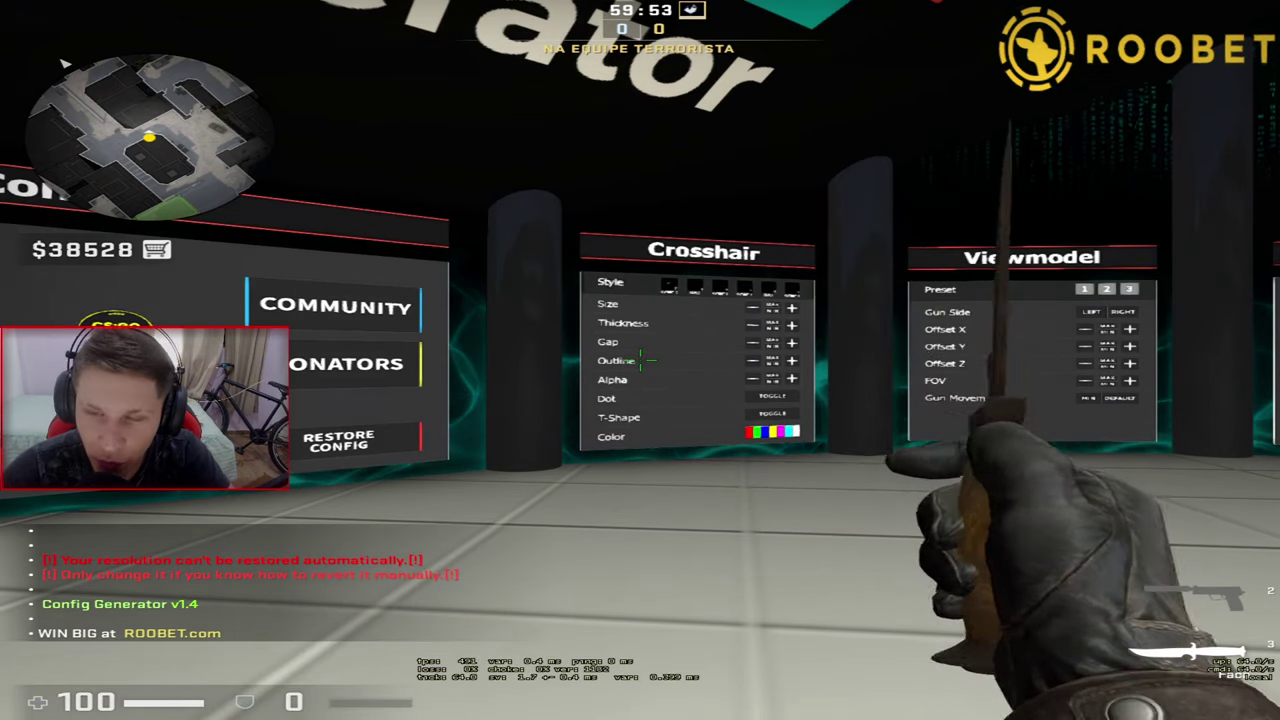
key(f)
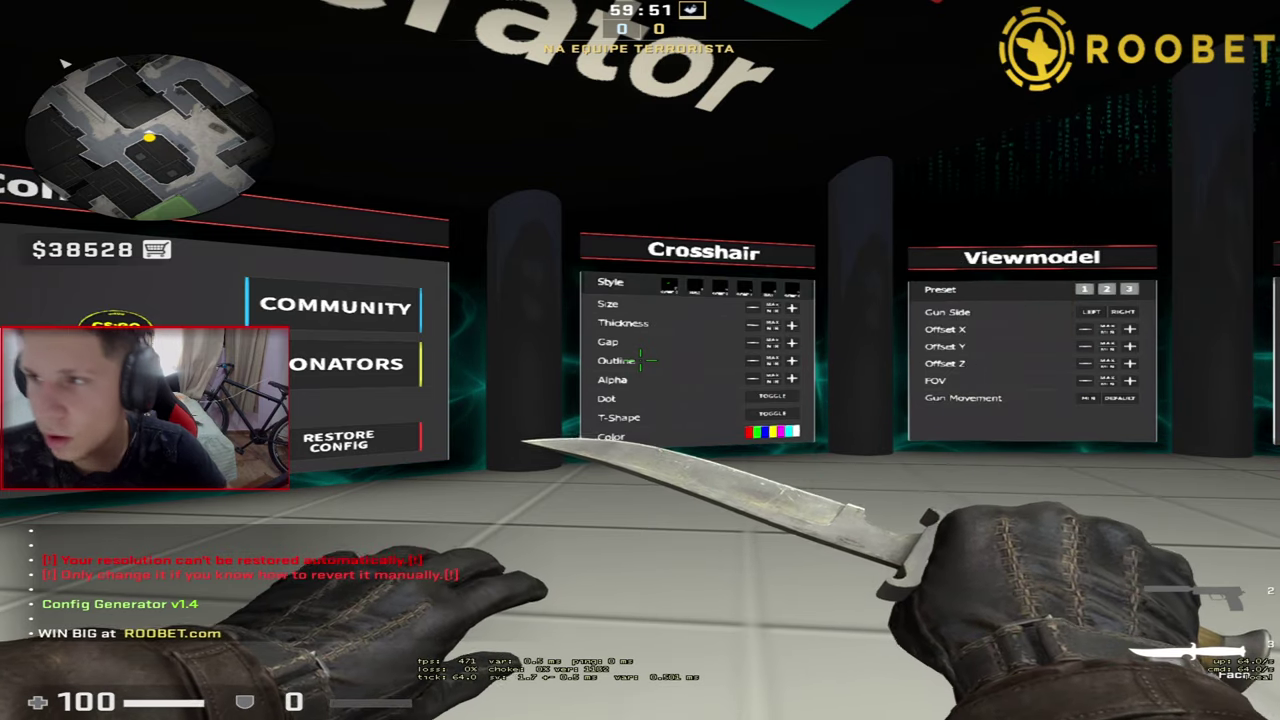